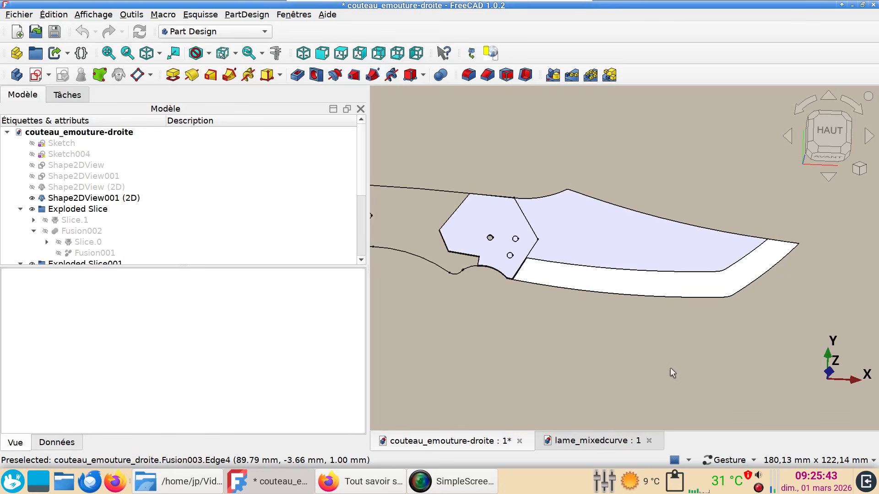
# Examine the blade bevels of the couteau_emouture-droite and lame_mixedcurve models from different angles
pyautogui.moveTo(670, 367); pyautogui.dragTo(499, 288)
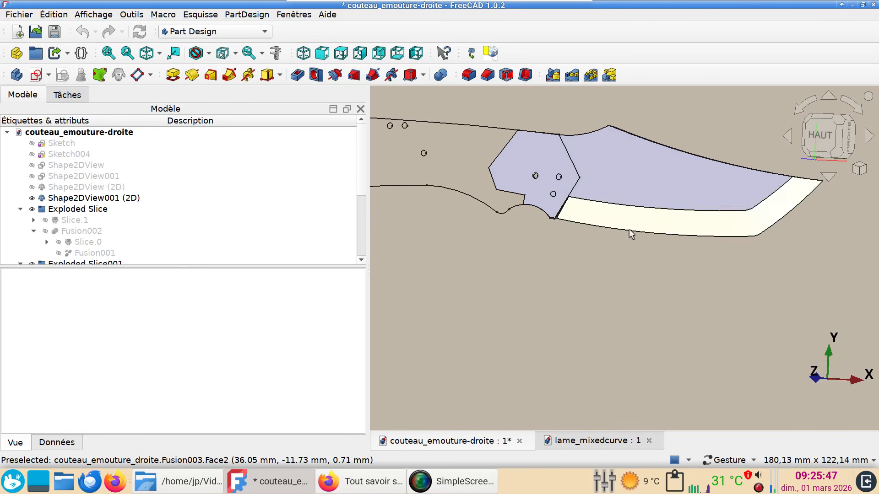
pyautogui.click(360, 481)
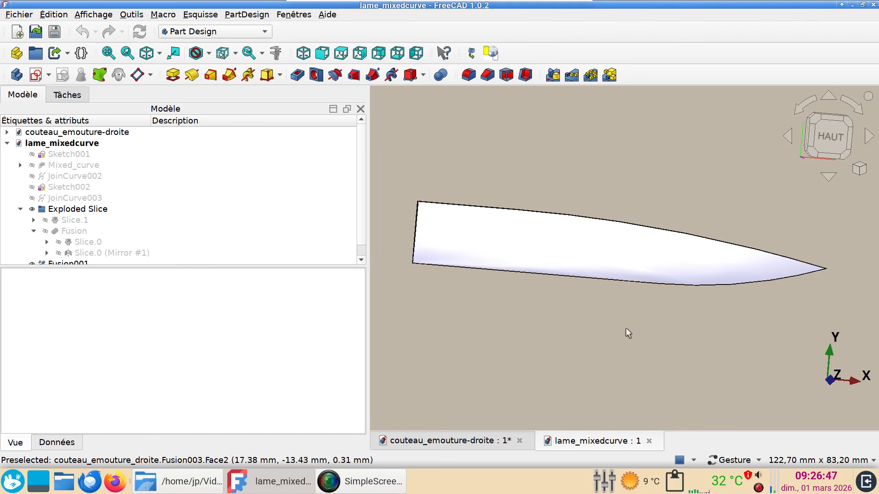
pyautogui.moveTo(625, 330); pyautogui.dragTo(609, 361)
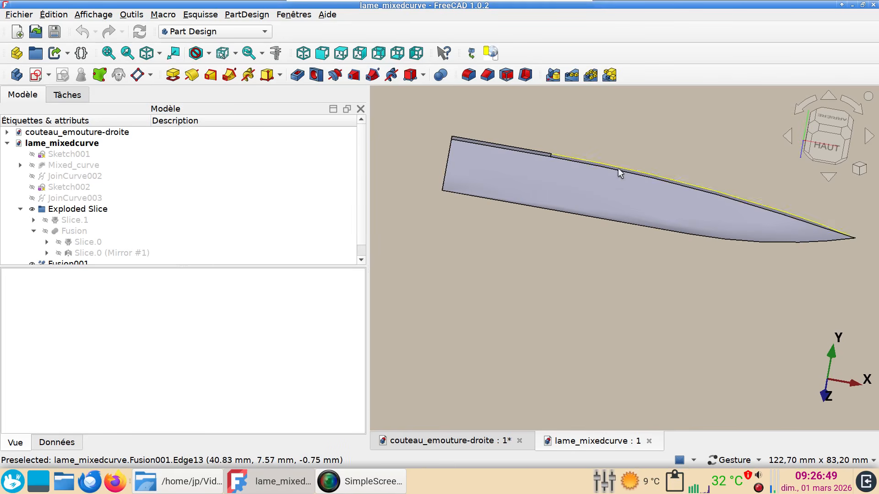
pyautogui.moveTo(604, 273); pyautogui.dragTo(597, 224)
pyautogui.click(455, 440)
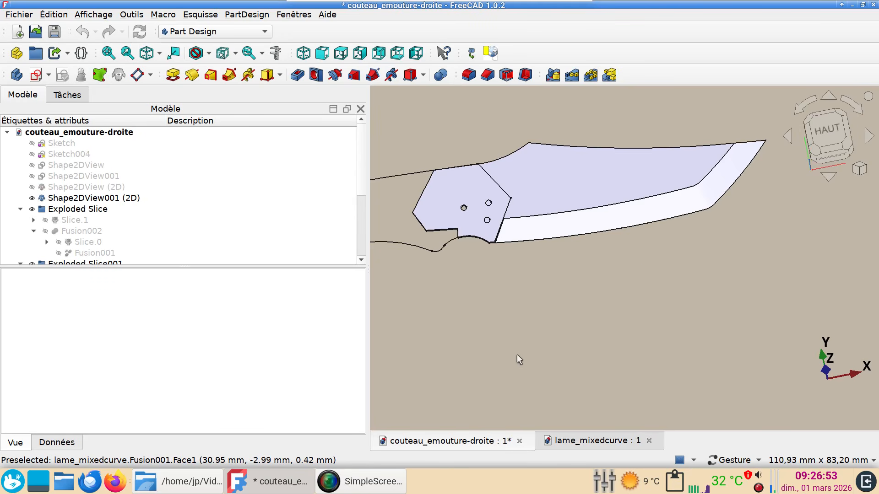
pyautogui.scroll(4, 515, 358)
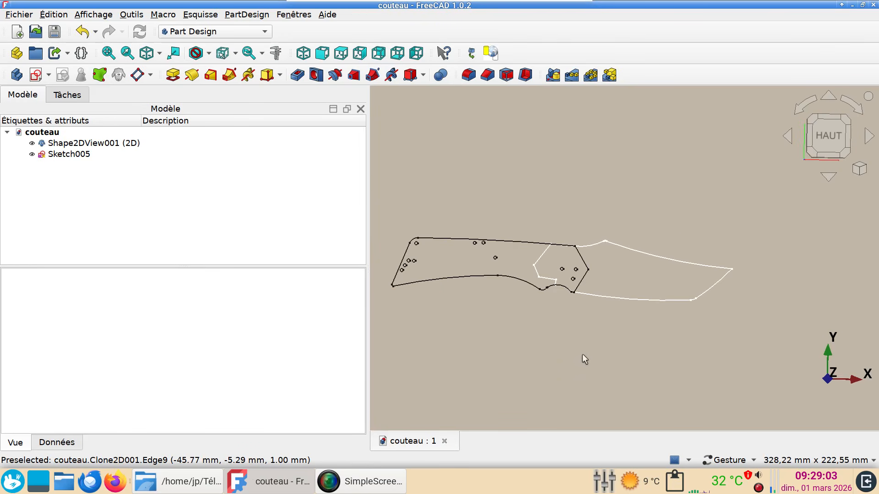
# Extrude the blade outline Sketch005 by 1 mm along its normal as a solid, using the Part workbench
pyautogui.scroll(1, 583, 357)
pyautogui.scroll(1, 569, 339)
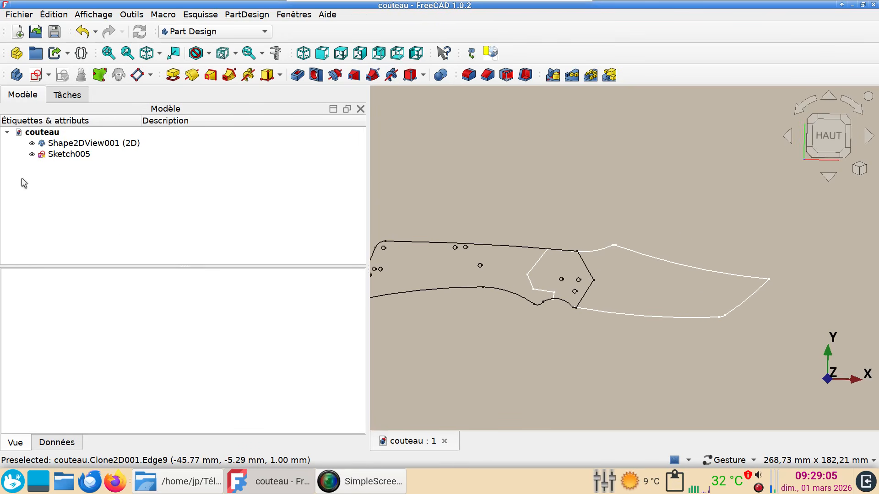
pyautogui.click(64, 154)
pyautogui.moveTo(587, 220)
pyautogui.mouseDown()
pyautogui.moveTo(598, 267)
pyautogui.moveTo(598, 240)
pyautogui.moveTo(566, 222)
pyautogui.mouseUp()
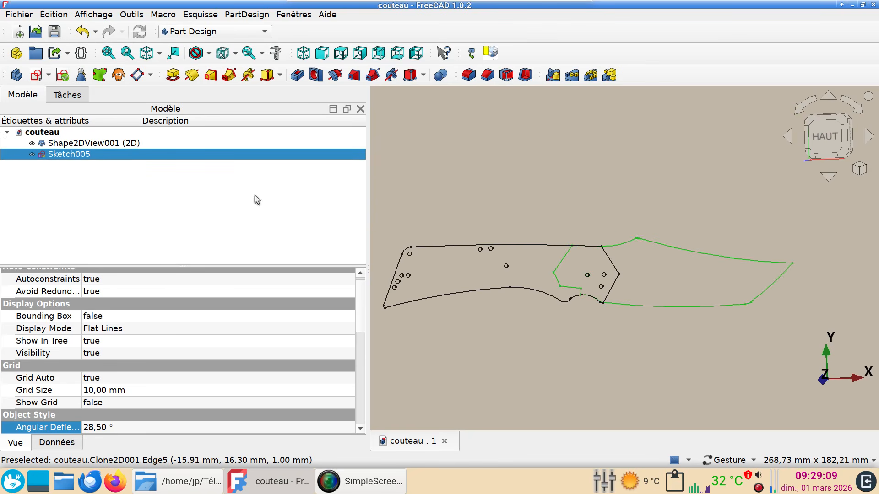
pyautogui.moveTo(581, 352)
pyautogui.mouseDown()
pyautogui.moveTo(616, 282)
pyautogui.moveTo(580, 336)
pyautogui.mouseUp()
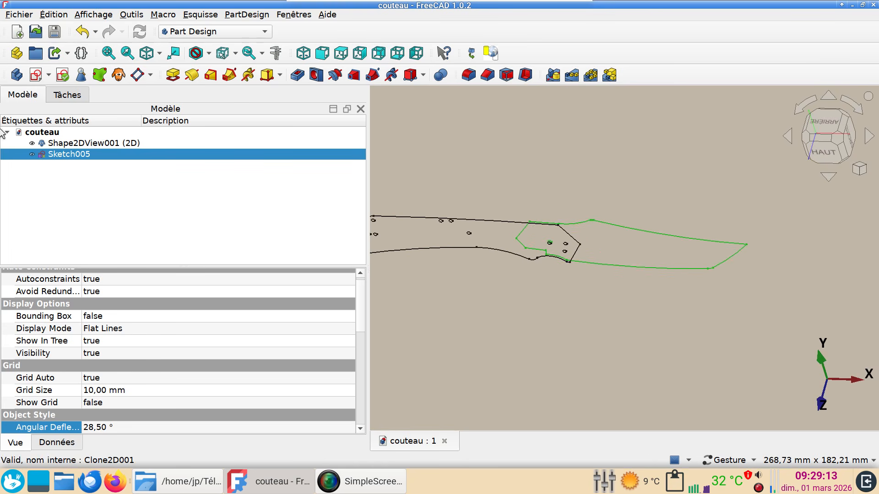
pyautogui.click(207, 32)
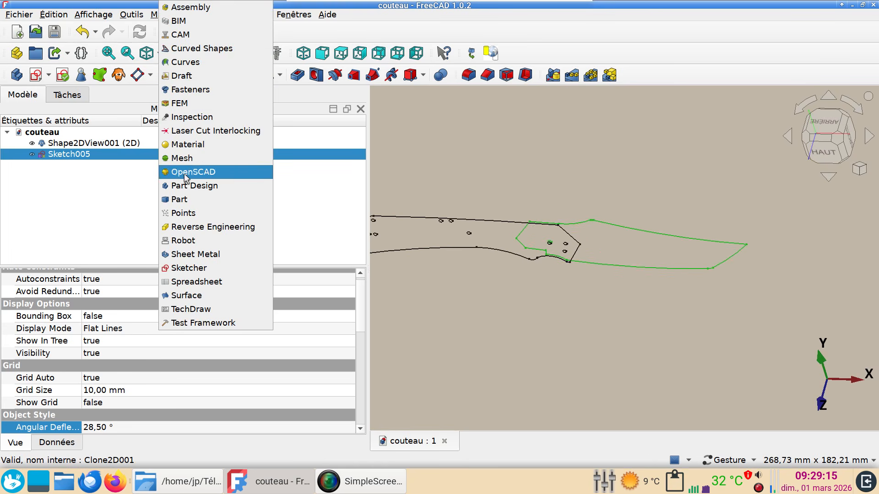
pyautogui.click(191, 202)
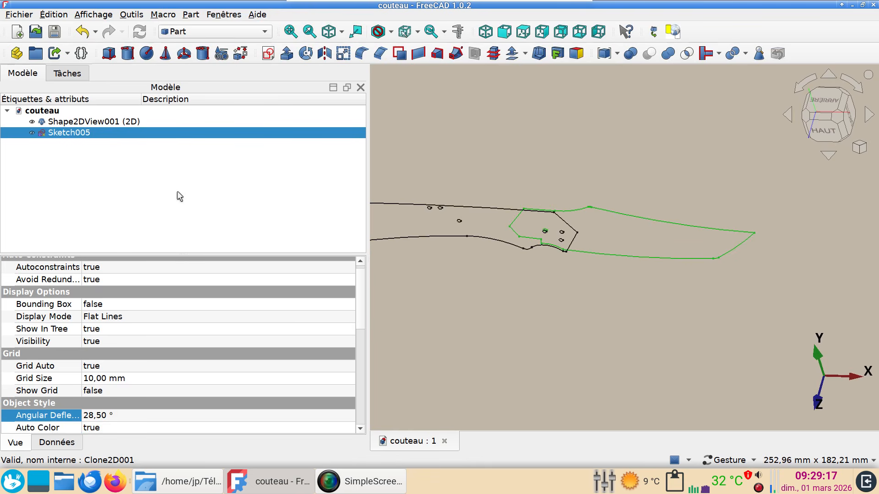
pyautogui.click(286, 54)
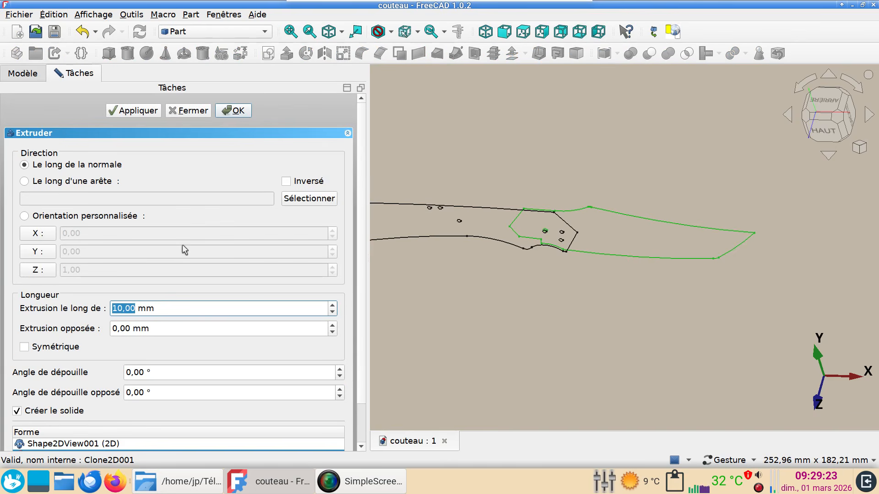
pyautogui.write('1')
pyautogui.click(232, 111)
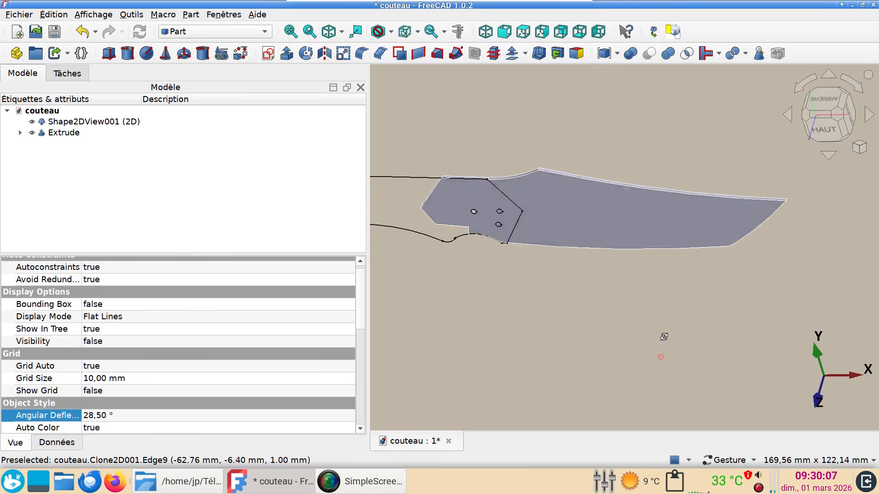
# Create a new sketch on the XY plane with zero offset, not attached to any object
pyautogui.moveTo(664, 337); pyautogui.dragTo(634, 325)
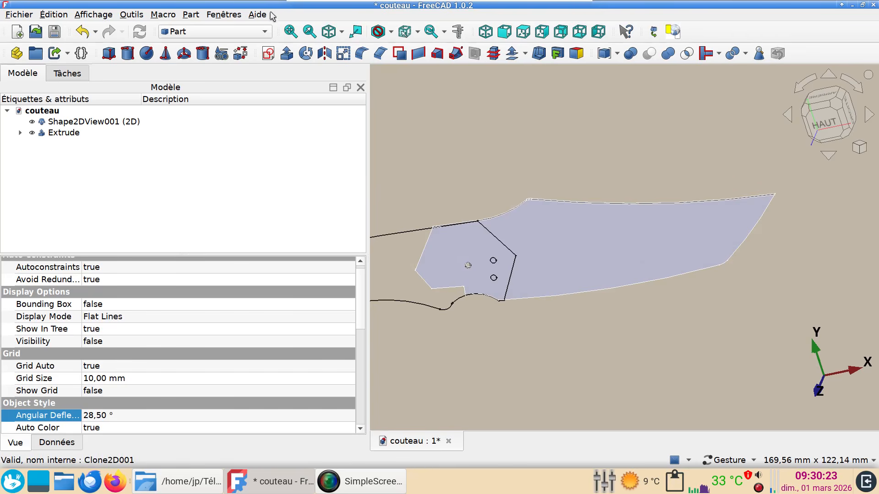
pyautogui.click(268, 54)
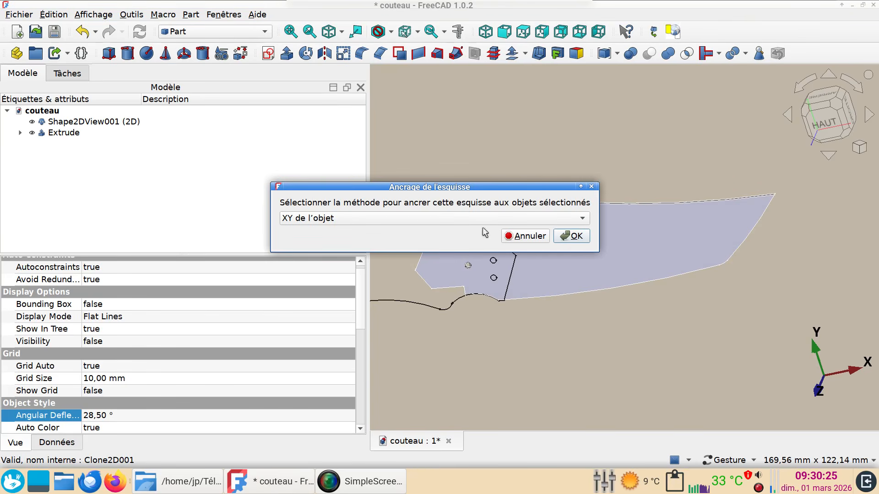
pyautogui.click(530, 234)
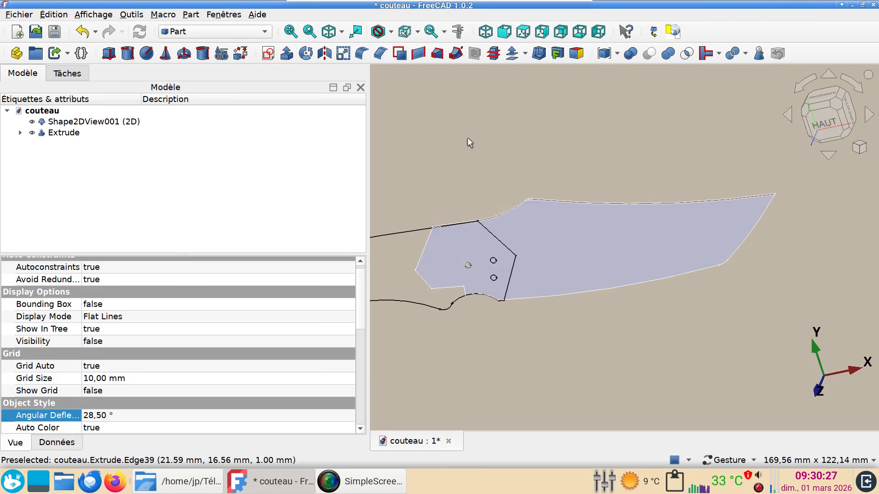
pyautogui.click(269, 53)
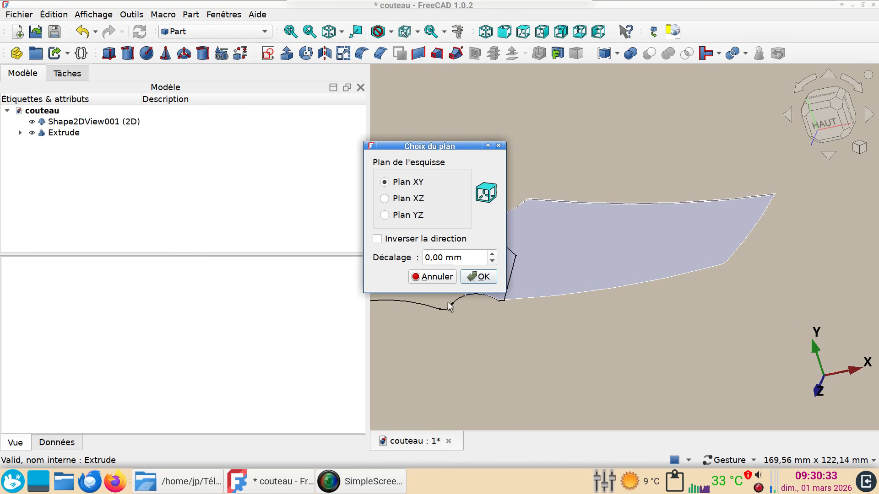
pyautogui.click(471, 283)
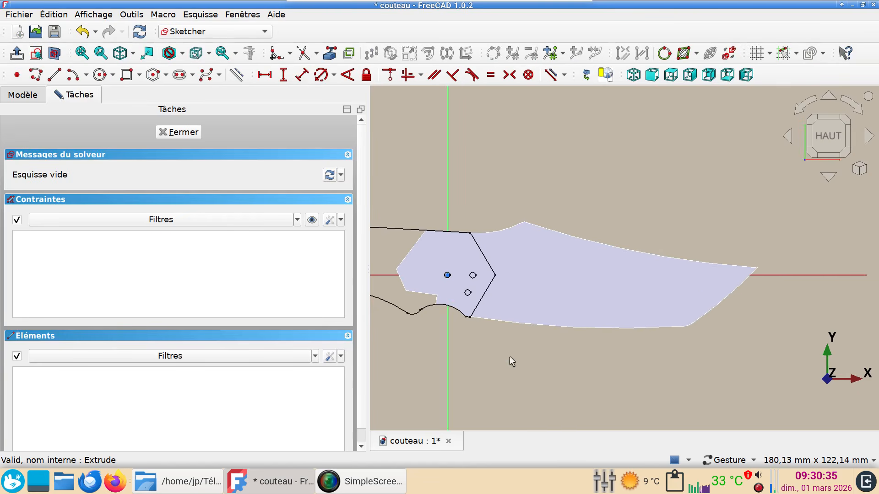
# Reference the handle's lower slanted front edge and the vertex at the peak of the blade's spine as external geometry
pyautogui.scroll(3, 504, 366)
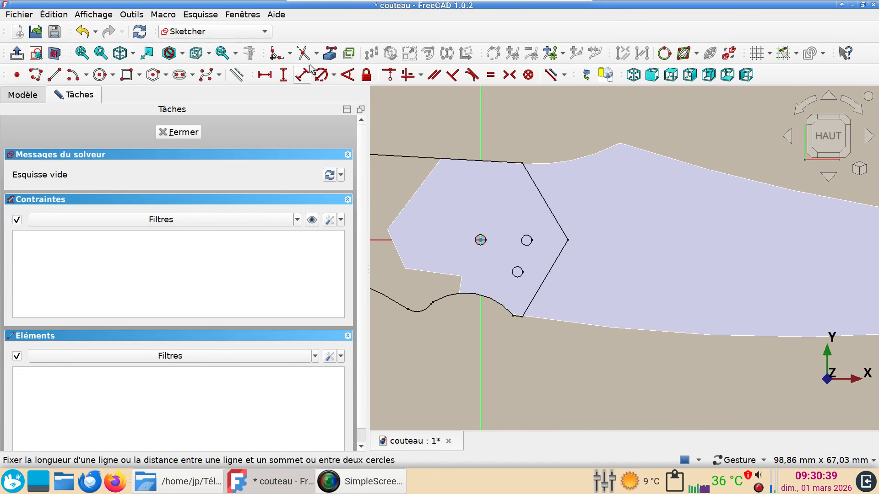
pyautogui.click(329, 54)
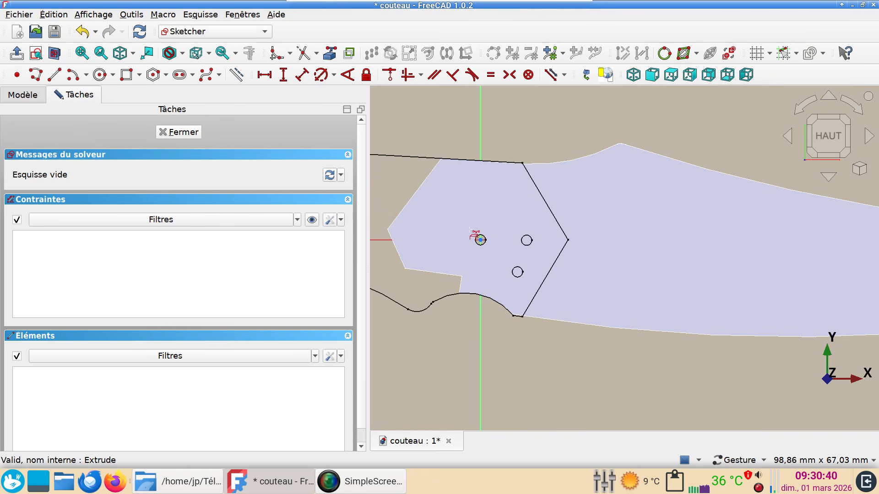
pyautogui.click(544, 280)
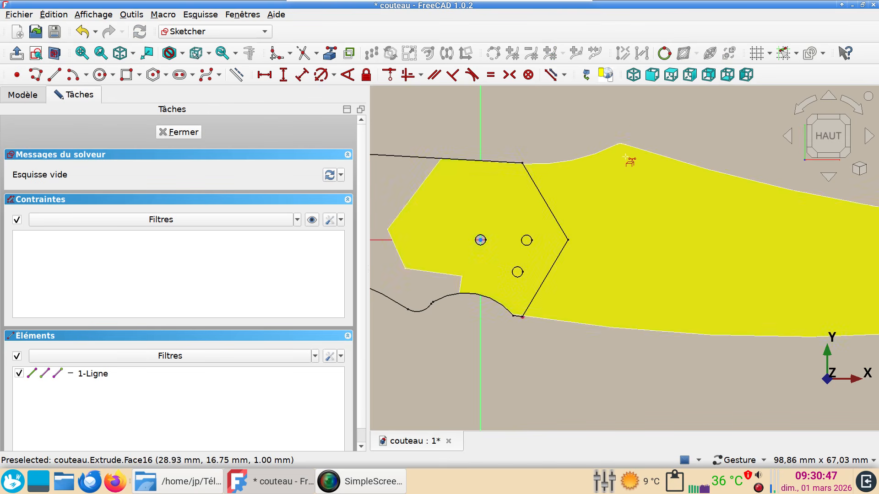
pyautogui.scroll(4, 630, 157)
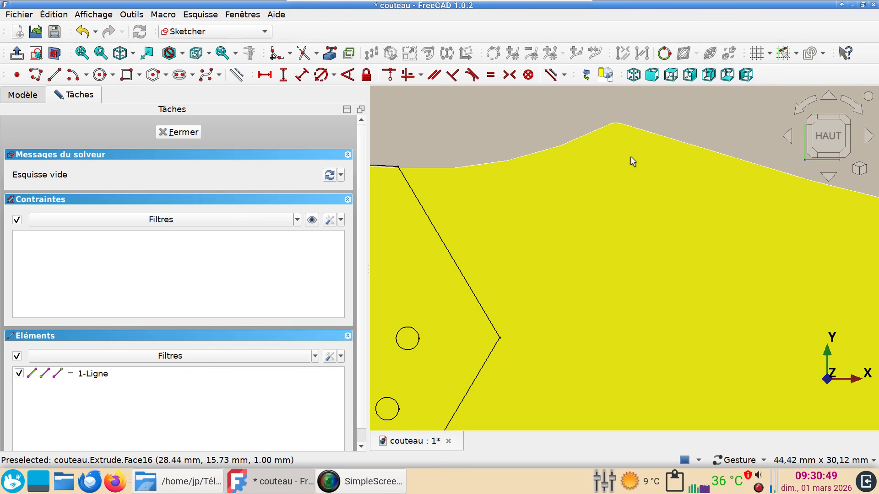
pyautogui.moveTo(633, 155); pyautogui.dragTo(620, 198)
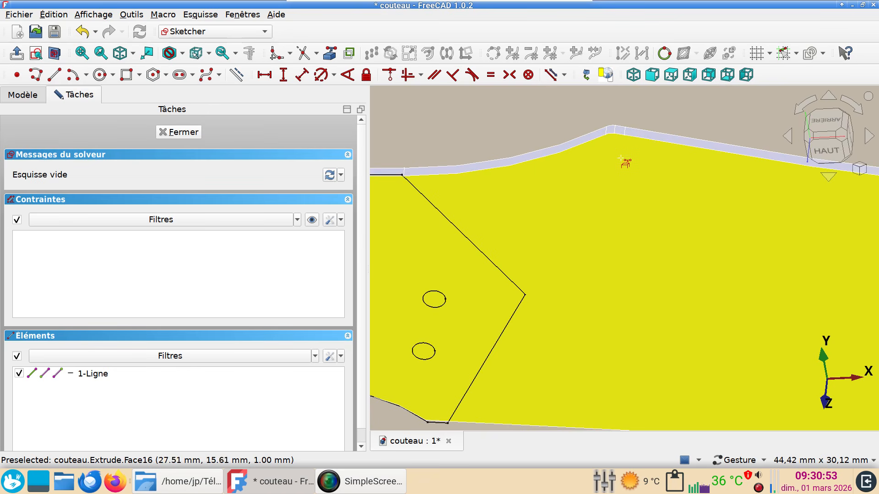
pyautogui.scroll(1, 631, 160)
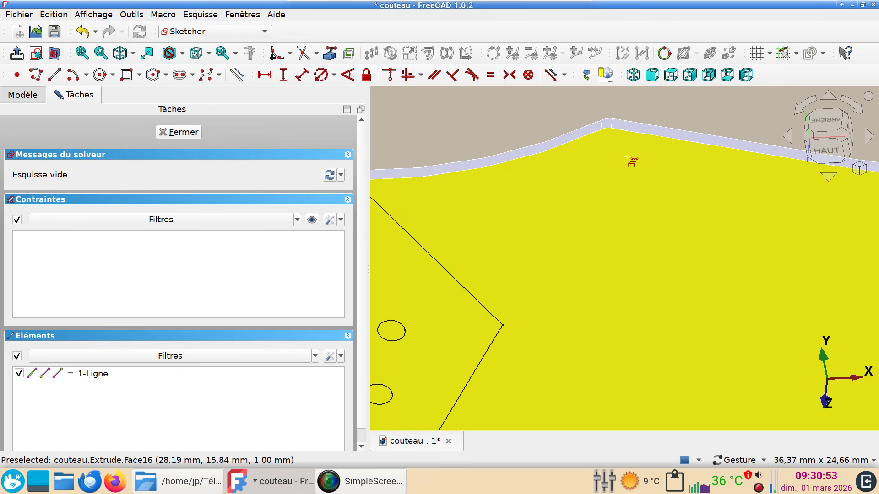
pyautogui.click(623, 124)
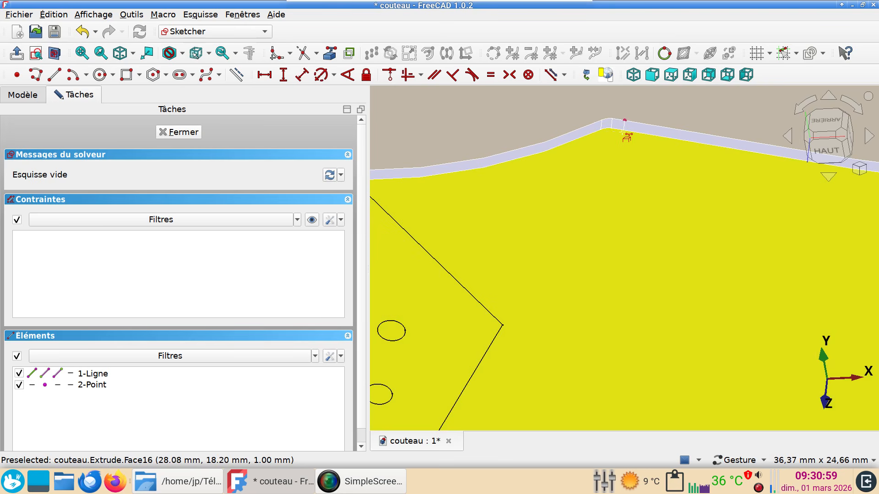
# Sketch a slanted line across the blade in front of the handle, extending beyond both the cutting edge and the spine
pyautogui.scroll(-5, 611, 146)
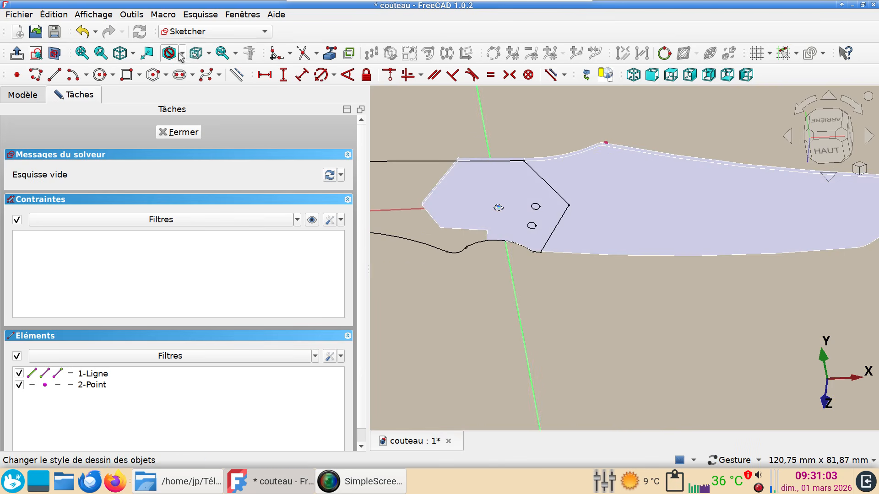
pyautogui.click(37, 58)
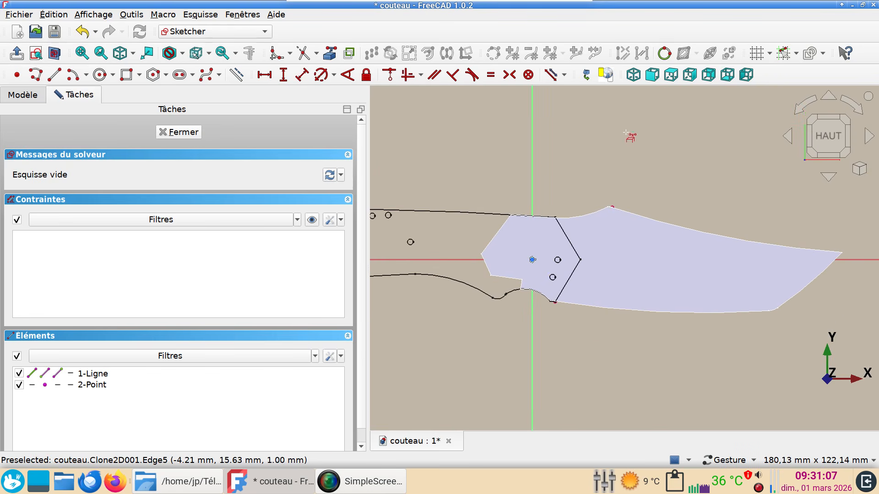
pyautogui.click(55, 75)
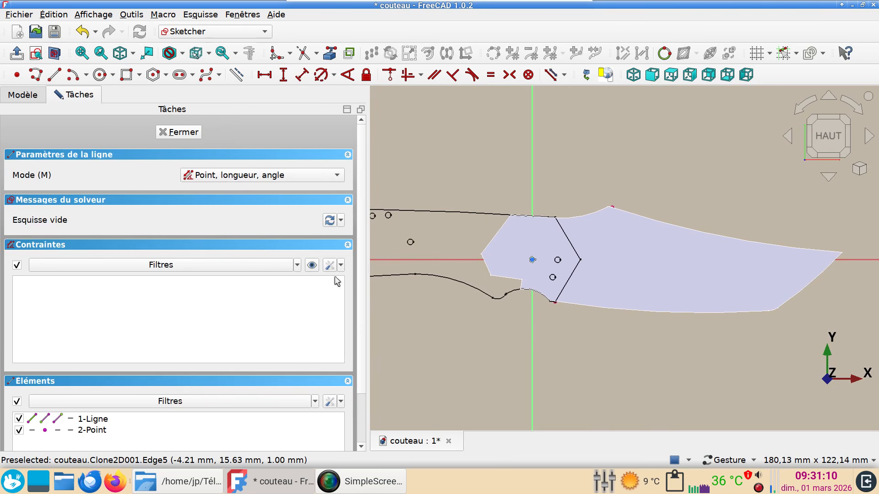
pyautogui.click(557, 320)
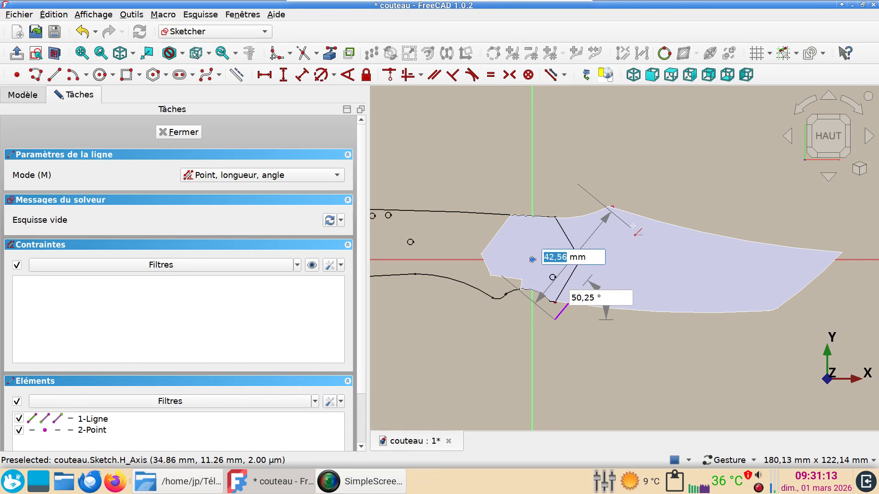
pyautogui.click(631, 197)
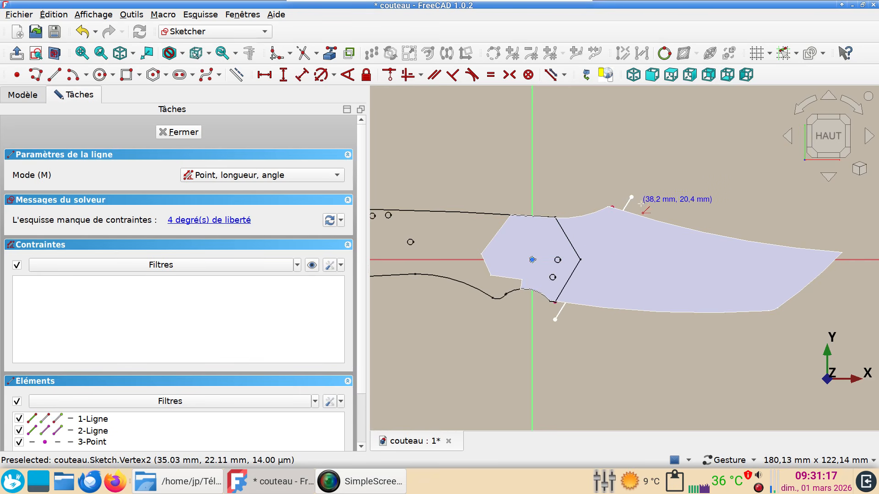
pyautogui.press('Escape')
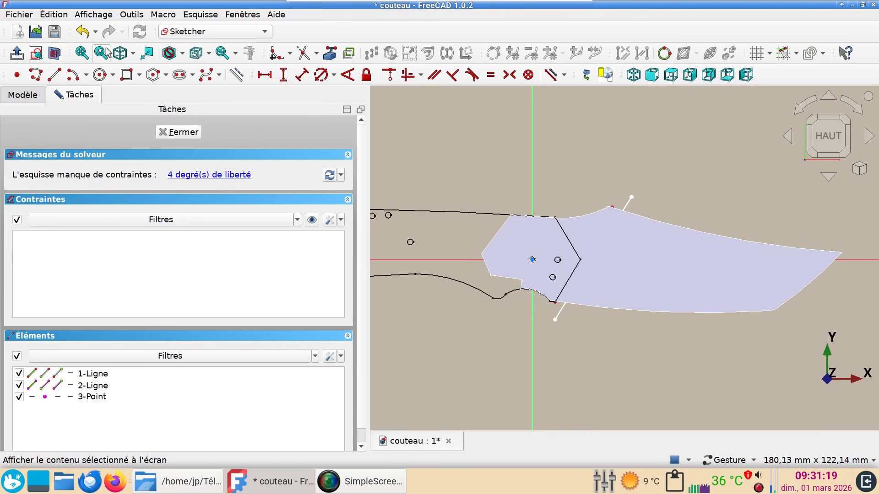
# Section the view at the sketch plane and constrain the slanted line to pass through the referenced point on the spine
pyautogui.click(55, 53)
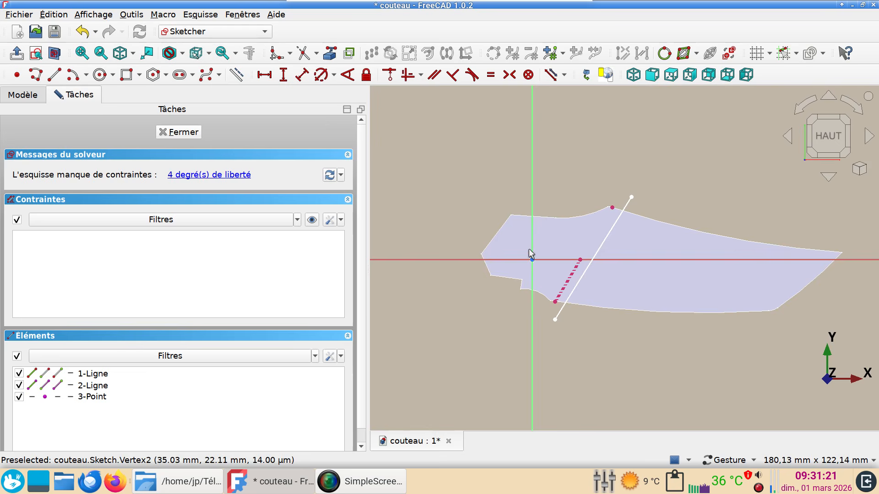
pyautogui.scroll(4, 642, 245)
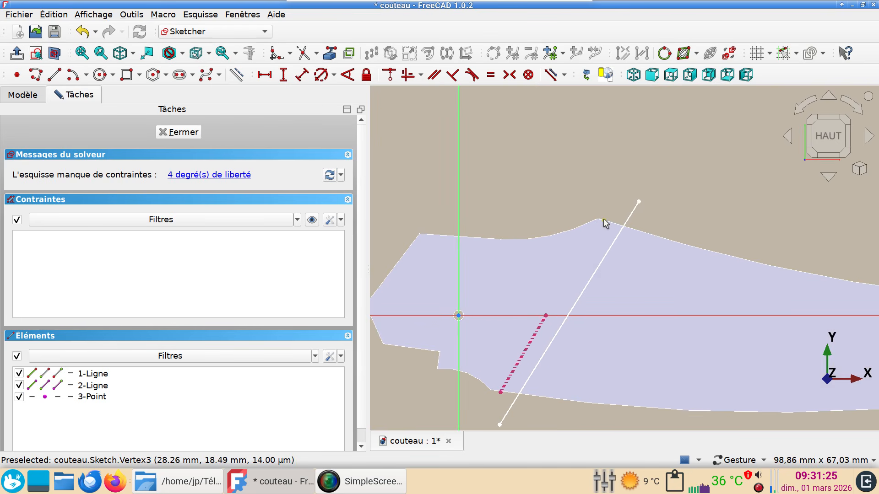
pyautogui.click(603, 220)
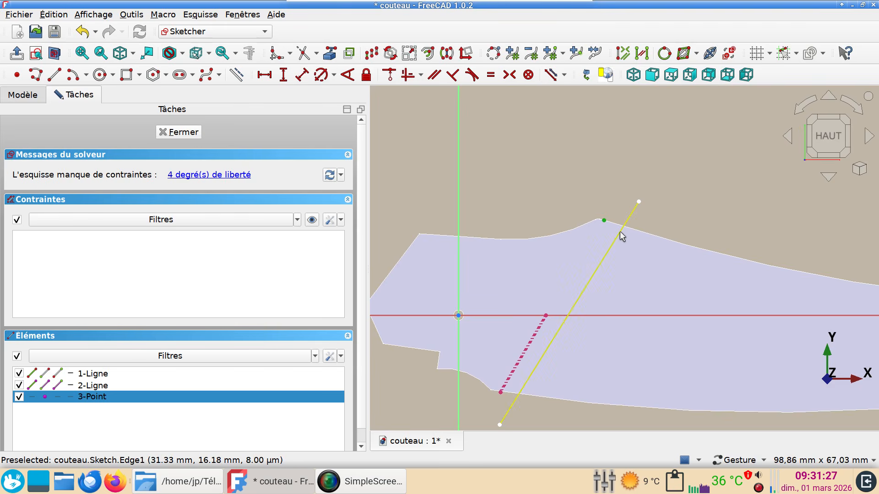
pyautogui.click(619, 236)
pyautogui.press('c')
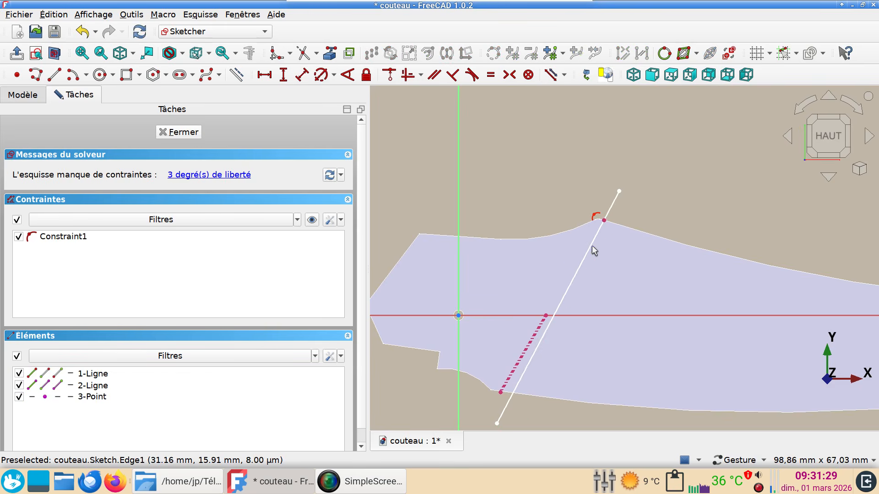
pyautogui.moveTo(535, 387); pyautogui.dragTo(577, 360, button='right')
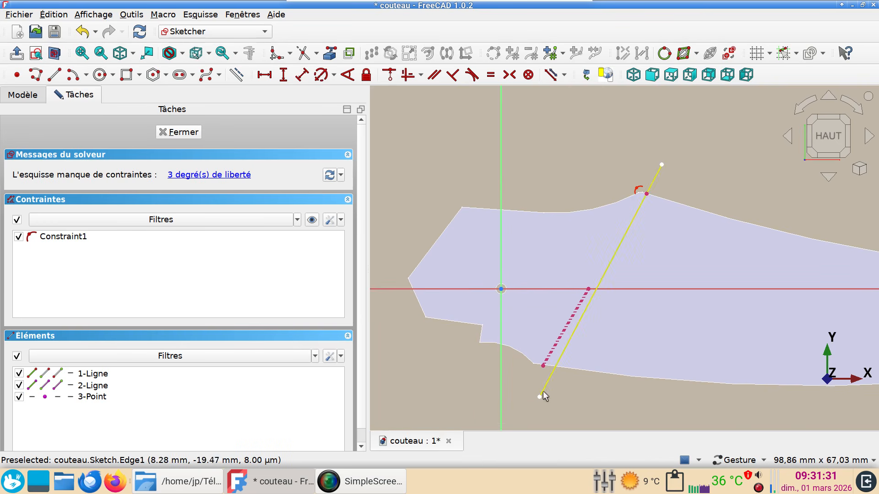
# Constrain the slanted line parallel to the referenced handle front edge and close the sketch
pyautogui.moveTo(538, 401); pyautogui.dragTo(533, 399)
pyautogui.click(565, 336)
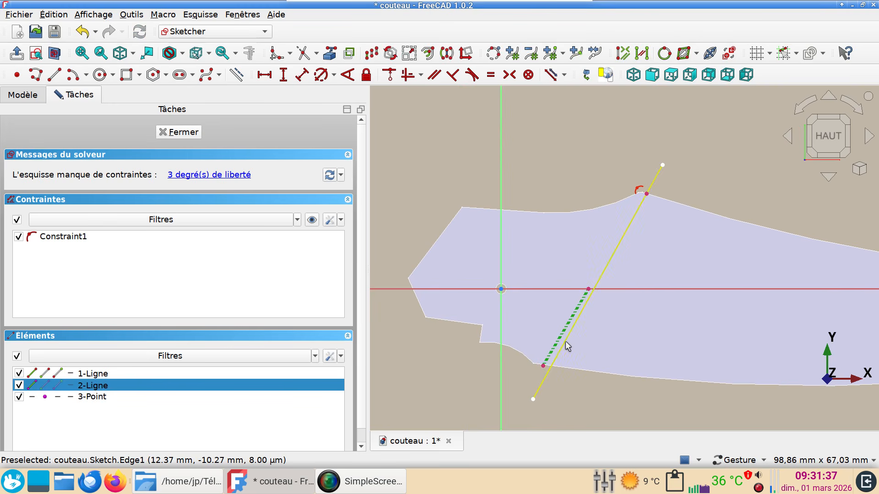
pyautogui.click(564, 343)
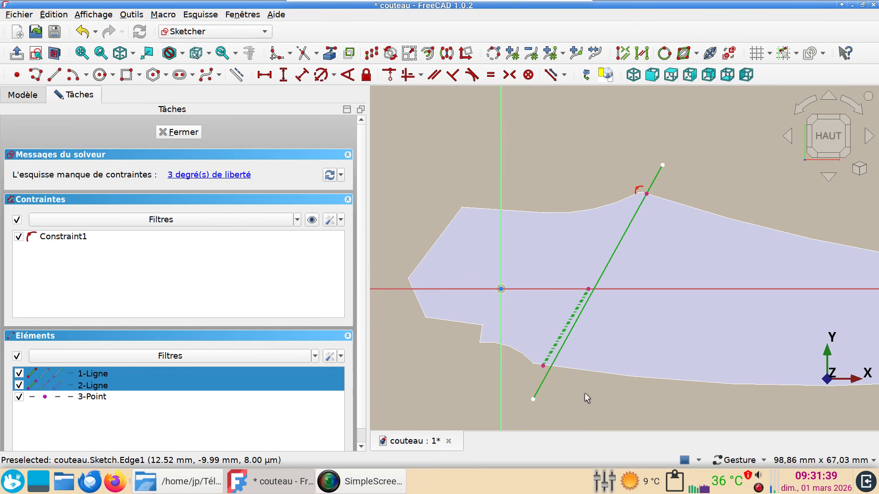
pyautogui.press('p')
pyautogui.scroll(5, 574, 352)
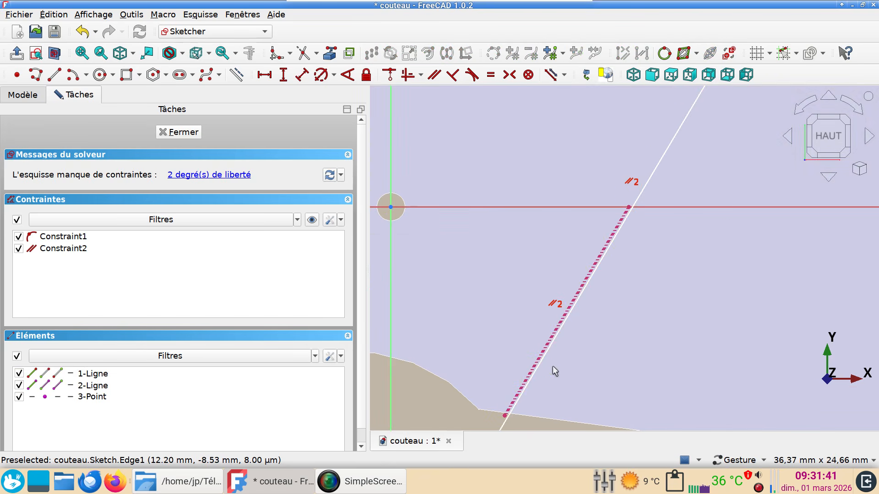
pyautogui.scroll(-5, 554, 361)
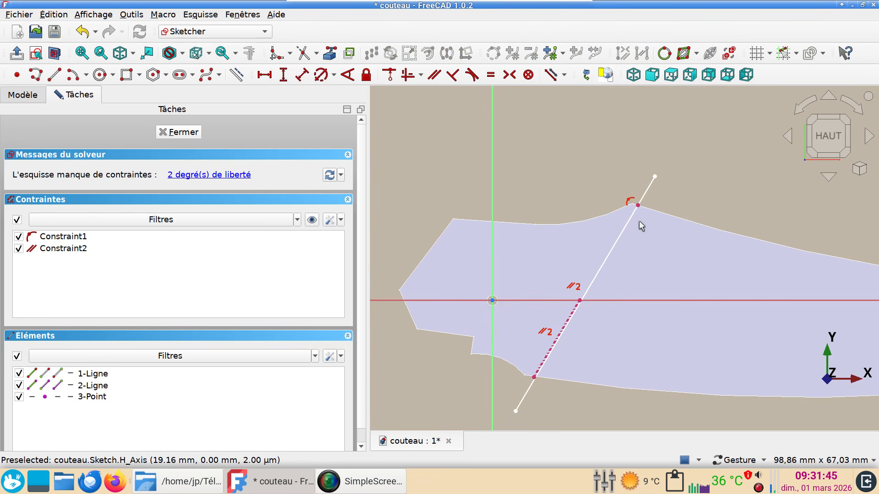
pyautogui.click(197, 133)
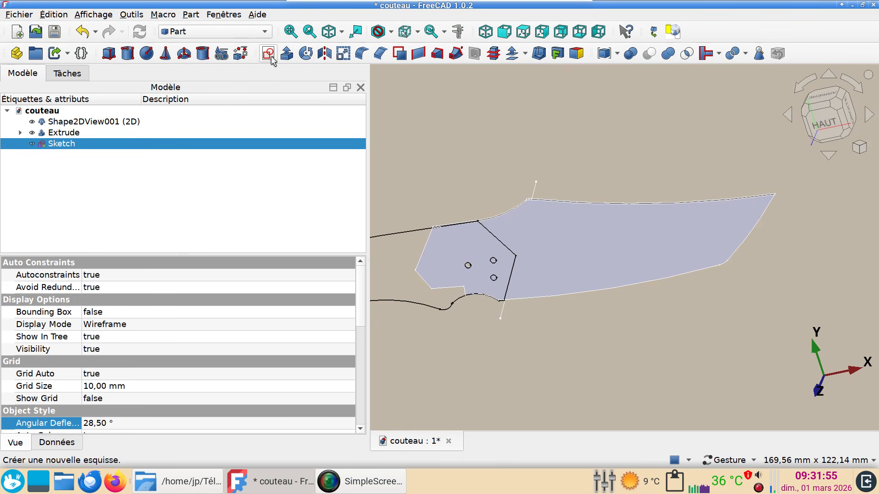
# Extrude the slanted line sketch symmetrically along its normal by 10 mm to make a cutting surface across the blade
pyautogui.click(287, 54)
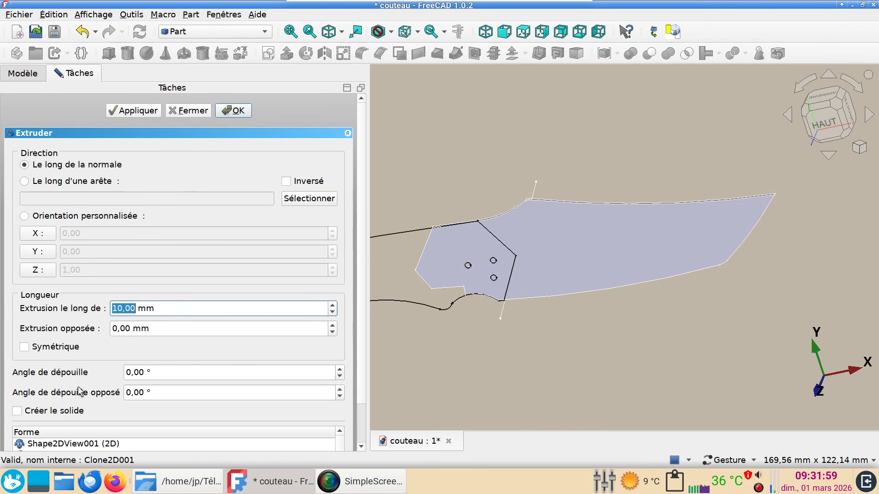
pyautogui.click(24, 347)
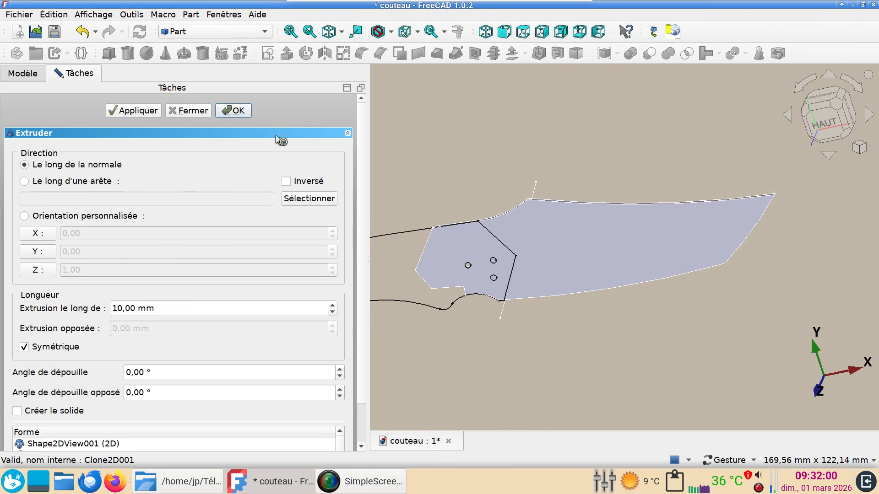
pyautogui.click(247, 114)
pyautogui.moveTo(591, 372); pyautogui.dragTo(543, 302)
pyautogui.moveTo(548, 274); pyautogui.dragTo(539, 169, button='right')
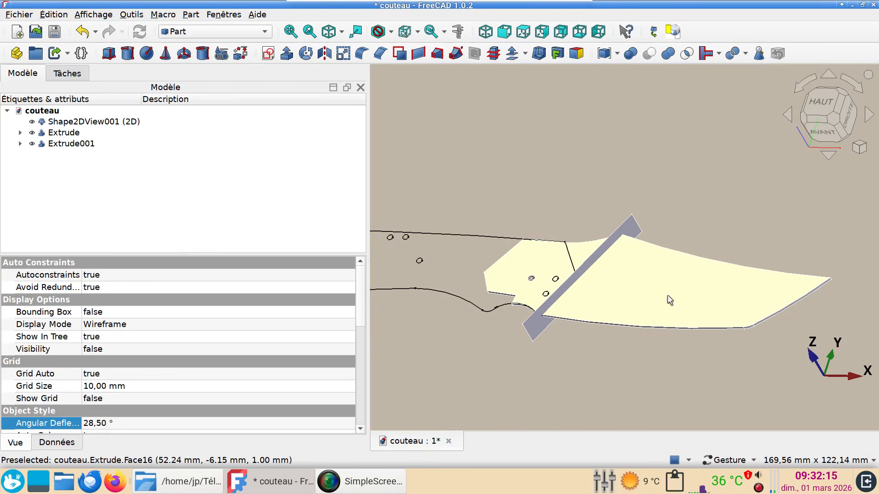
# Slice the extruded blade apart with the slanted extruded surface
pyautogui.click(667, 296)
pyautogui.click(667, 295)
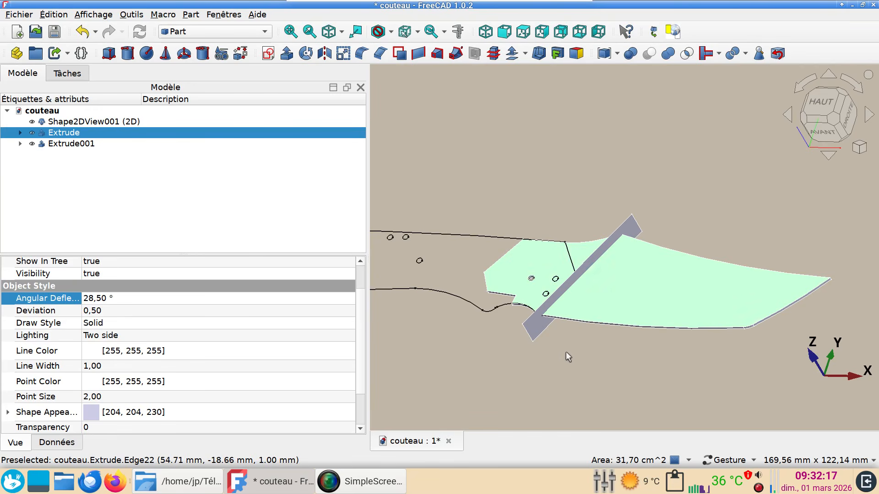
pyautogui.keyDown('ctrl'); pyautogui.click(536, 327); pyautogui.keyUp('ctrl')
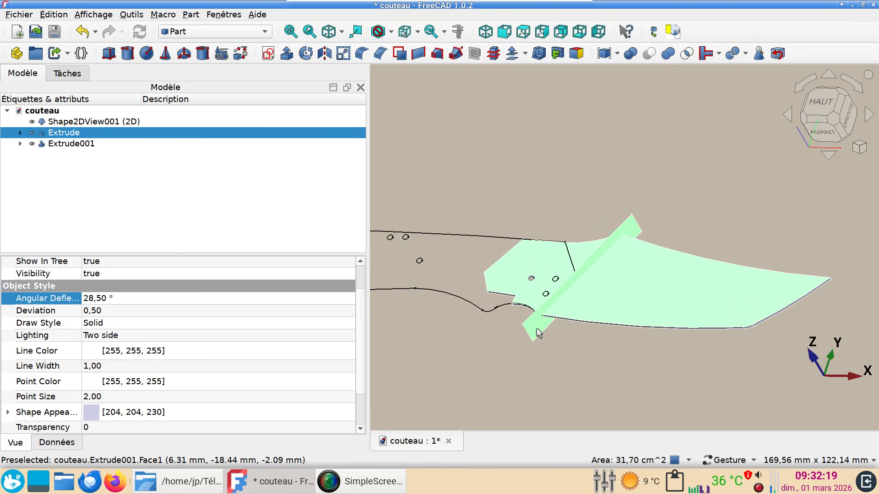
pyautogui.click(746, 54)
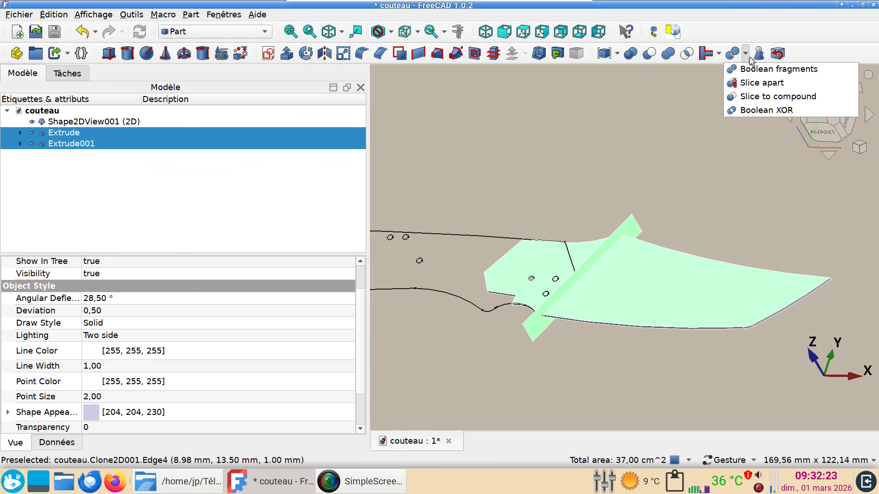
pyautogui.click(756, 85)
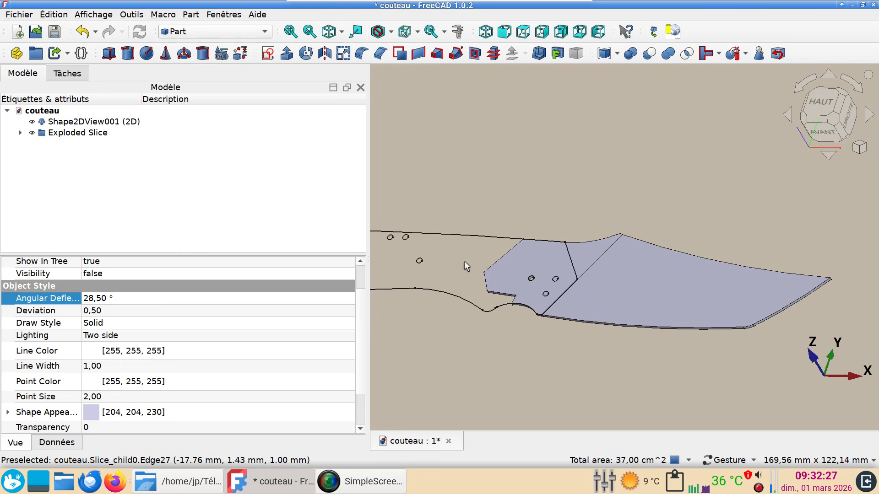
# Expand the exploded slice group and hide the tang-side piece Slice.0
pyautogui.click(21, 134)
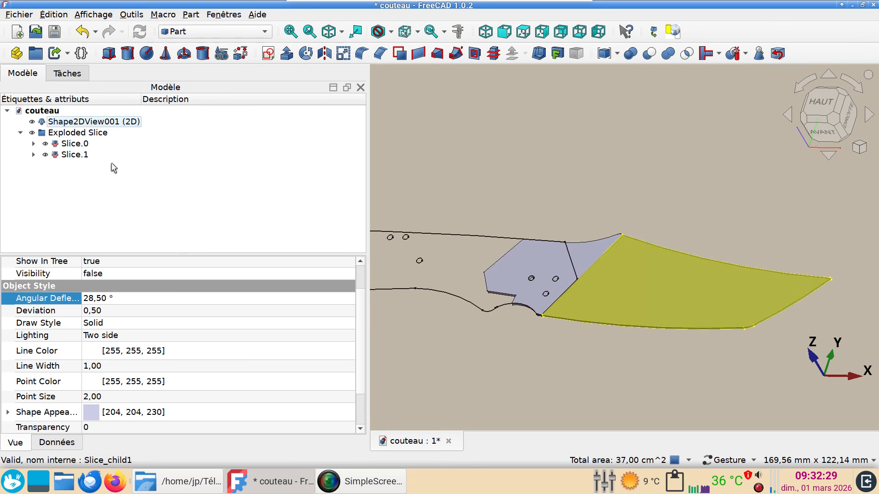
pyautogui.click(82, 145)
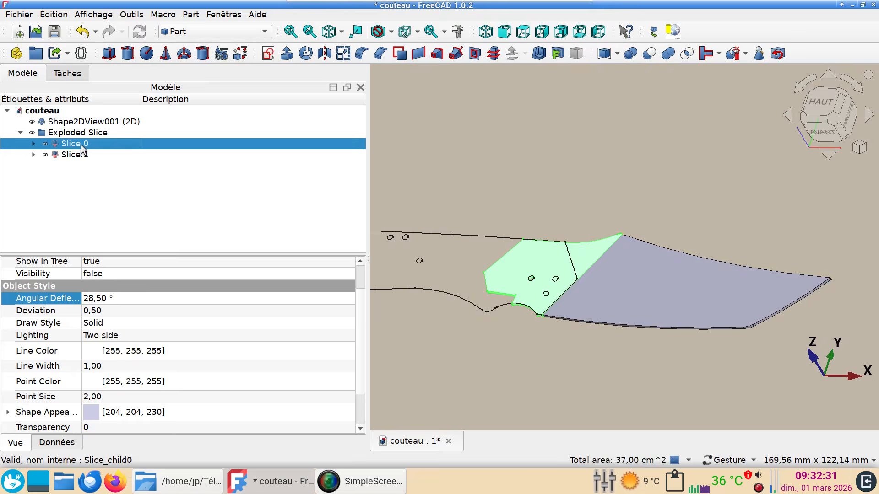
pyautogui.press('space')
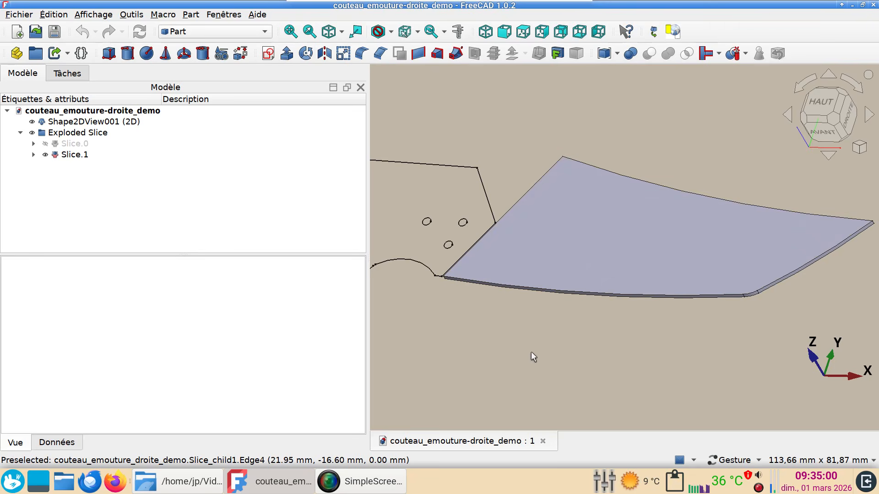
# In the Curves workbench, join the three connected cutting-edge segments on the blade's upper face into one curve
pyautogui.click(212, 33)
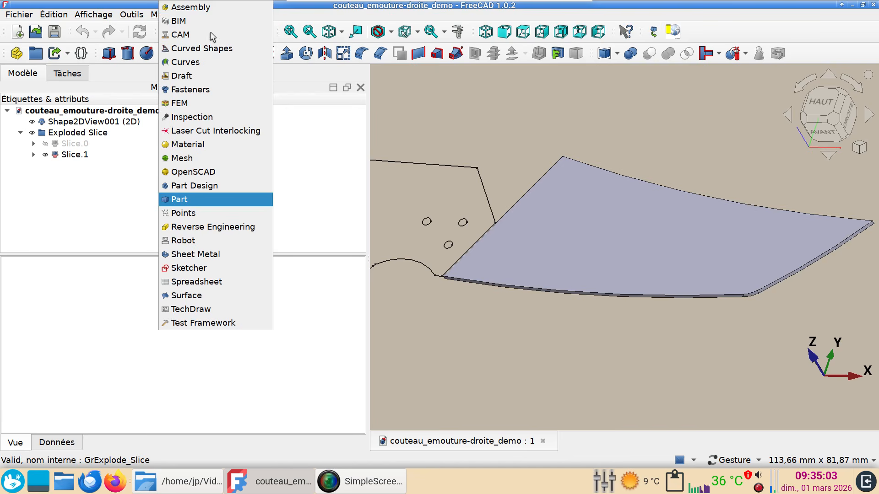
pyautogui.click(212, 61)
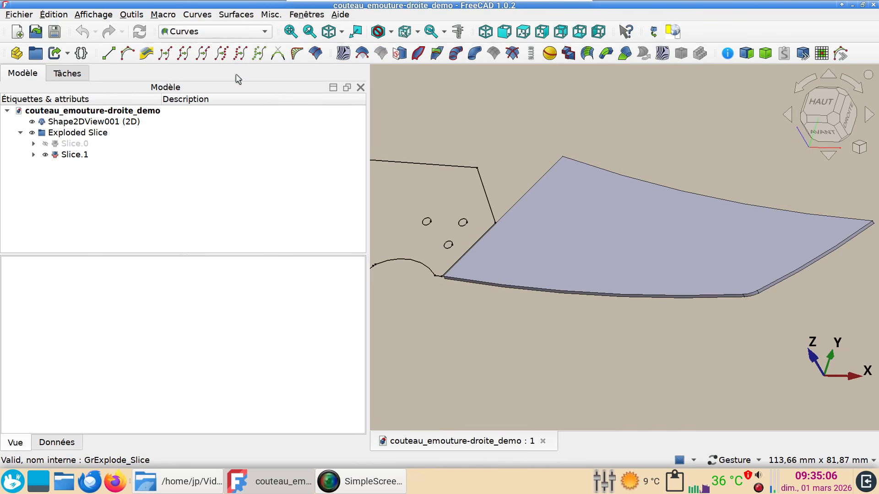
pyautogui.click(495, 281)
pyautogui.scroll(3, 771, 288)
pyautogui.scroll(2, 770, 287)
pyautogui.keyDown('ctrl'); pyautogui.click(722, 296); pyautogui.keyUp('ctrl')
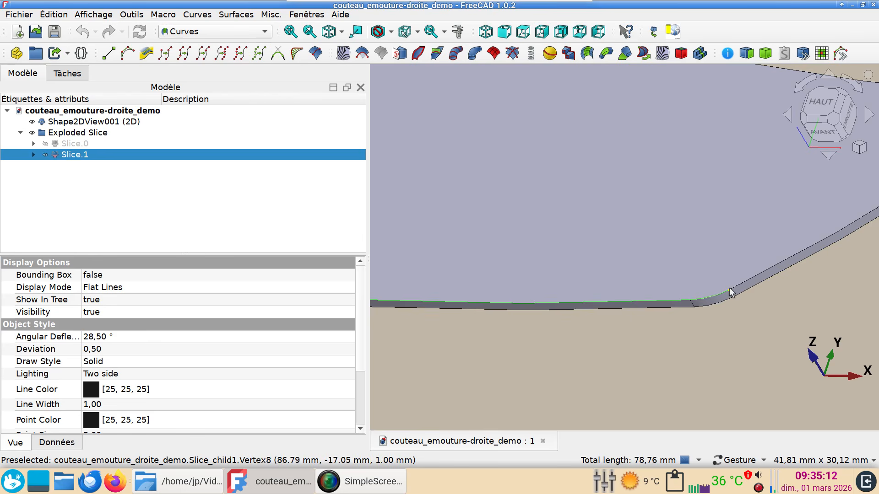
pyautogui.keyDown('ctrl'); pyautogui.click(736, 291); pyautogui.keyUp('ctrl')
pyautogui.scroll(-3, 705, 320)
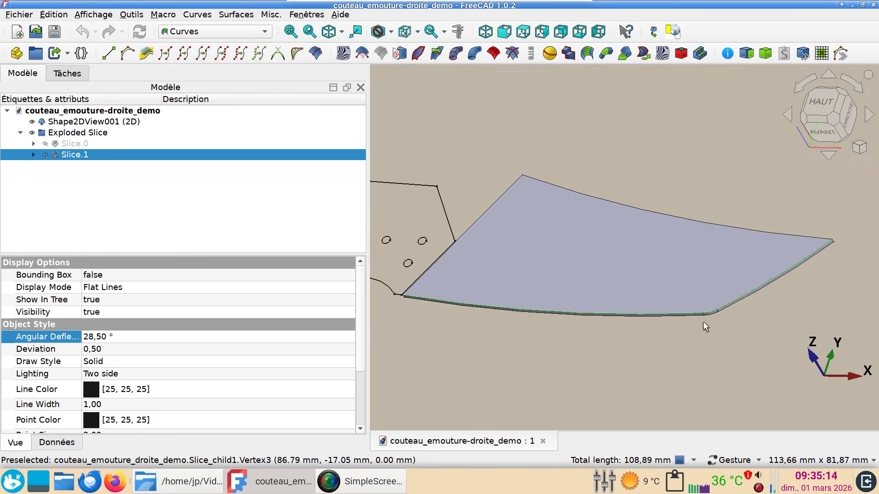
pyautogui.click(183, 53)
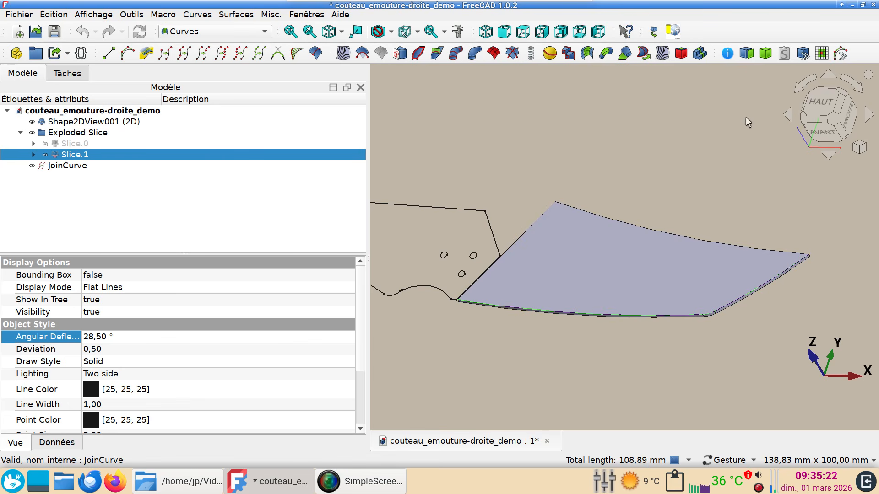
# View the blade from above and show the X, Y and Z position values of the placement data
pyautogui.click(808, 112)
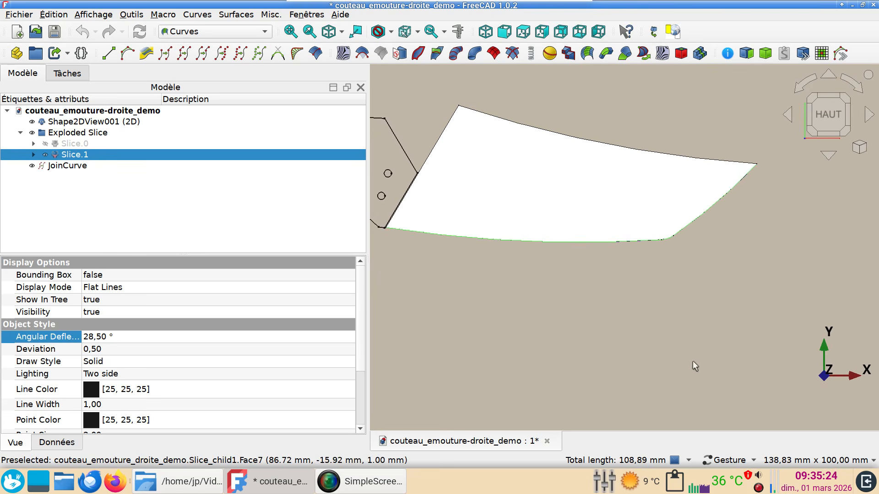
pyautogui.moveTo(694, 365); pyautogui.dragTo(747, 381, button='right')
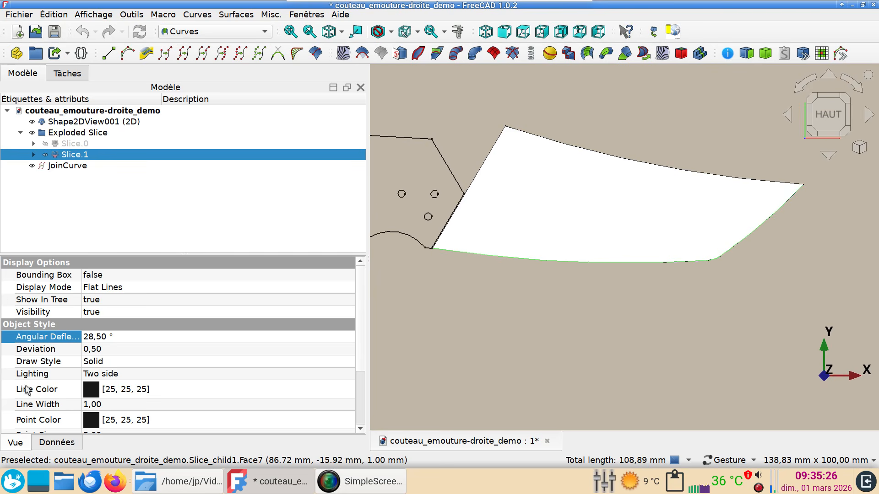
pyautogui.click(51, 443)
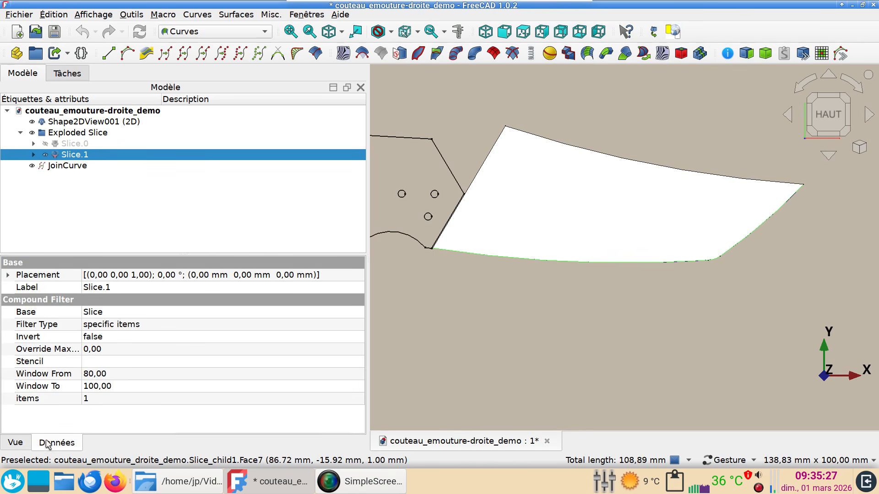
pyautogui.click(8, 275)
pyautogui.click(21, 312)
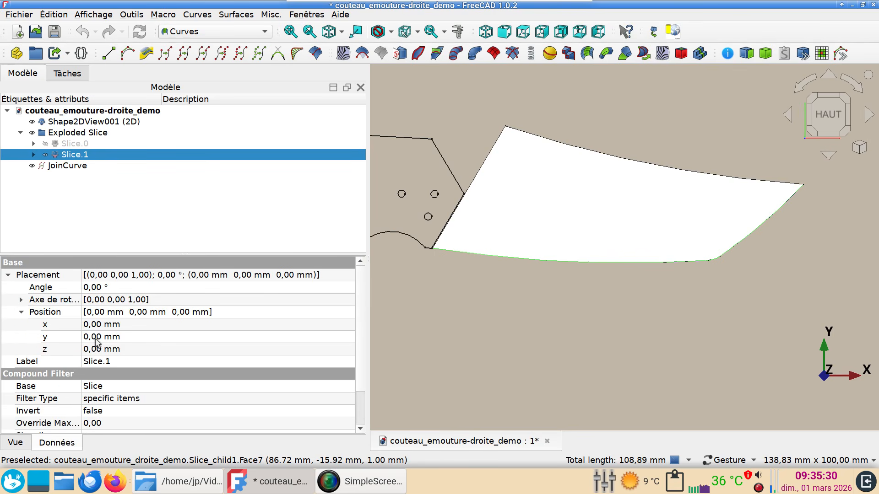
pyautogui.moveTo(112, 342); pyautogui.dragTo(115, 346)
pyautogui.click(118, 337)
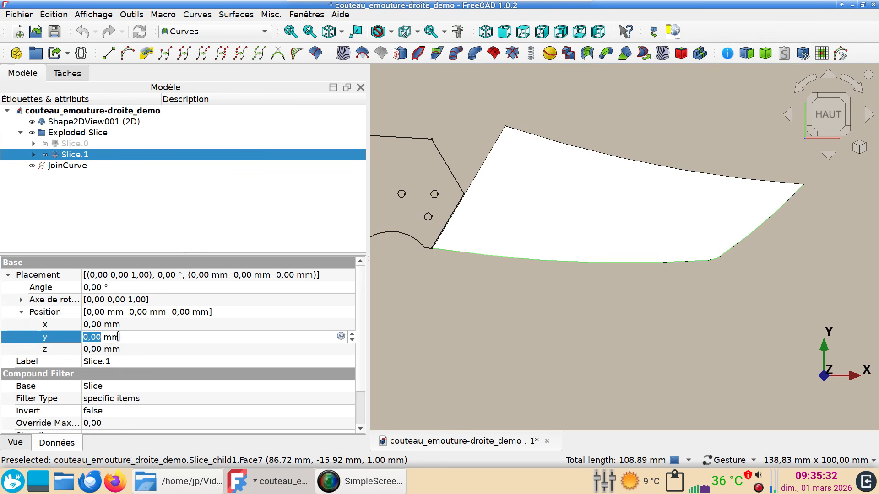
pyautogui.scroll(3, 119, 336)
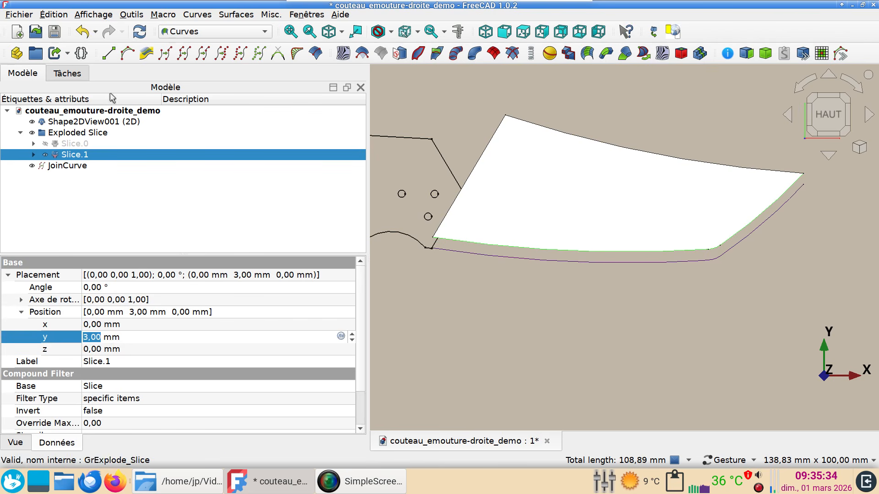
pyautogui.click(82, 31)
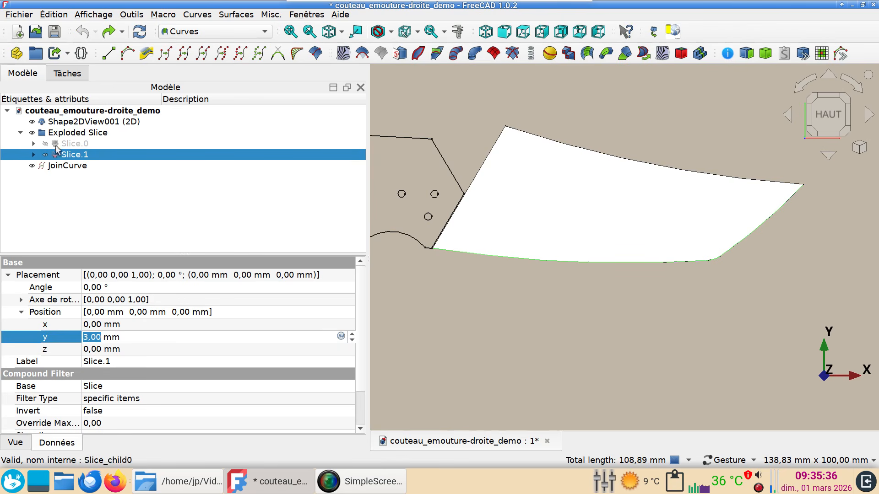
# Move JoinCurve inward from the cutting edge by setting its position to Y 8 mm and X -3 mm
pyautogui.click(66, 167)
pyautogui.click(117, 339)
pyautogui.scroll(7, 116, 339)
pyautogui.scroll(2, 117, 337)
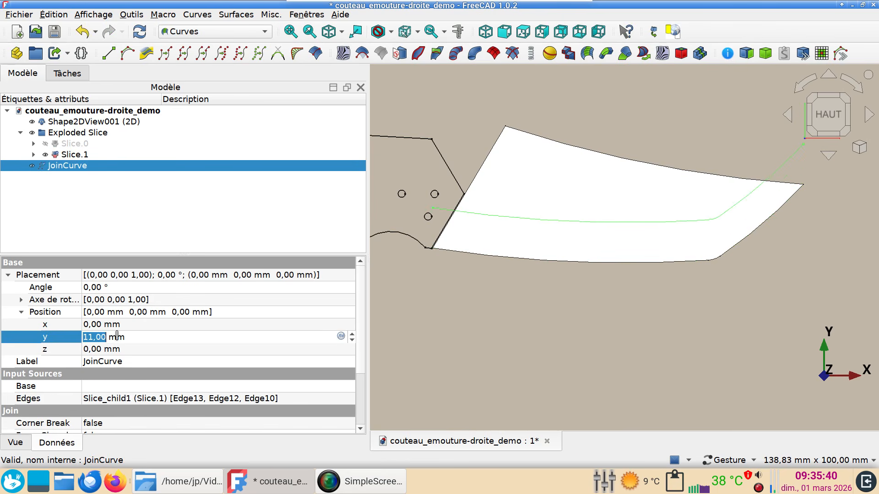
pyautogui.scroll(-1, 121, 337)
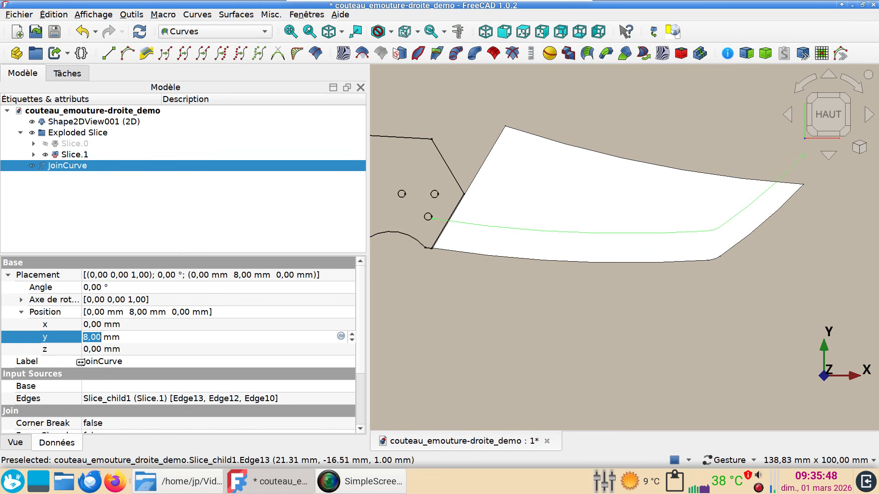
pyautogui.click(128, 330)
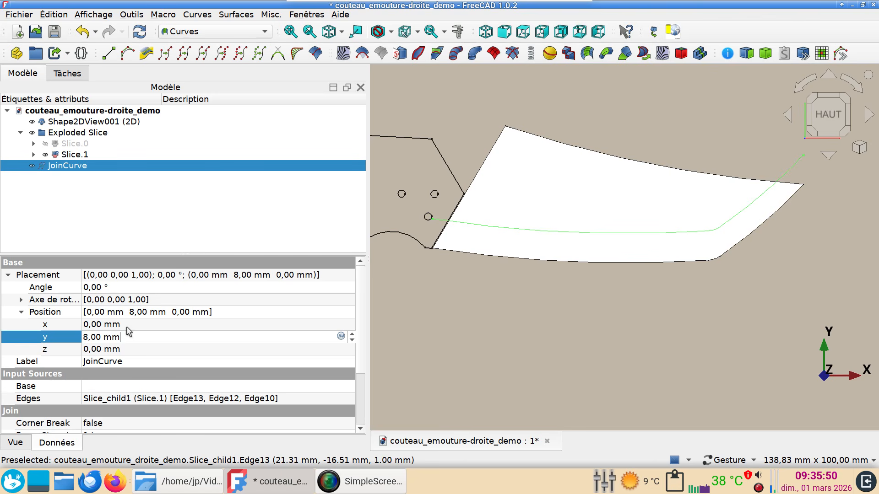
pyautogui.click(127, 324)
pyautogui.scroll(-3, 128, 323)
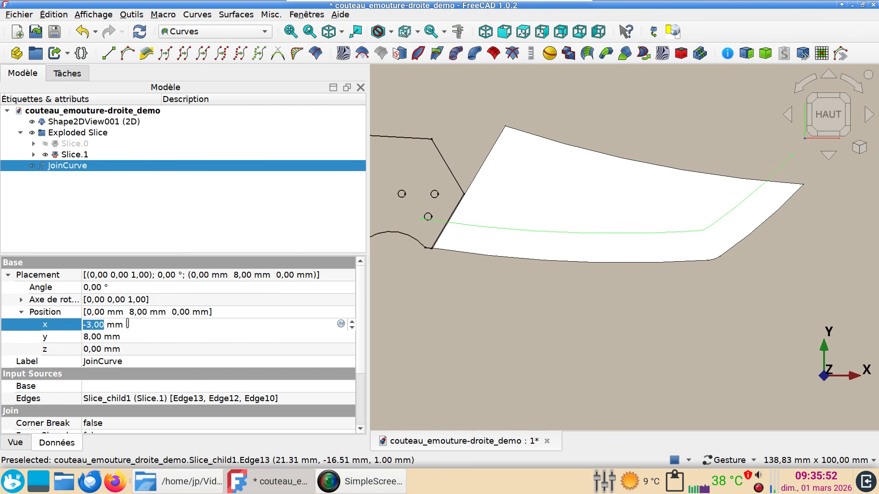
pyautogui.click(424, 298)
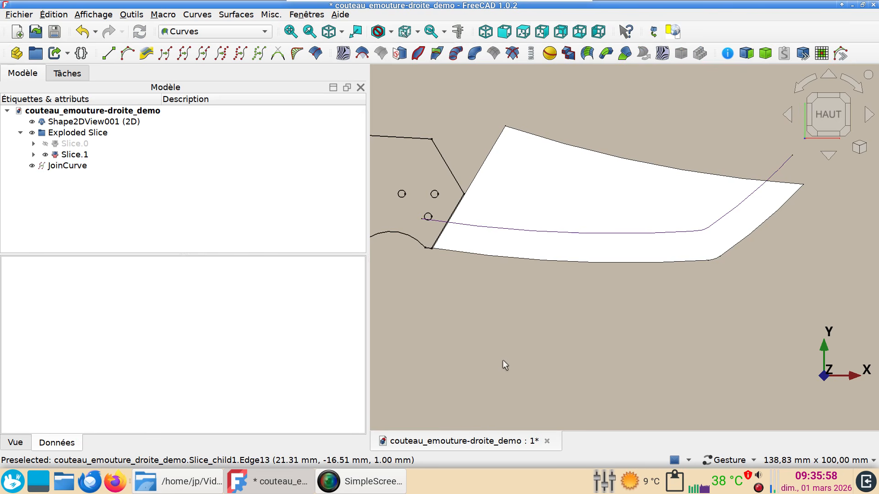
# Join the three connected cutting-edge segments on the underside of blade piece Slice.1 into one curve
pyautogui.moveTo(501, 371); pyautogui.dragTo(533, 298)
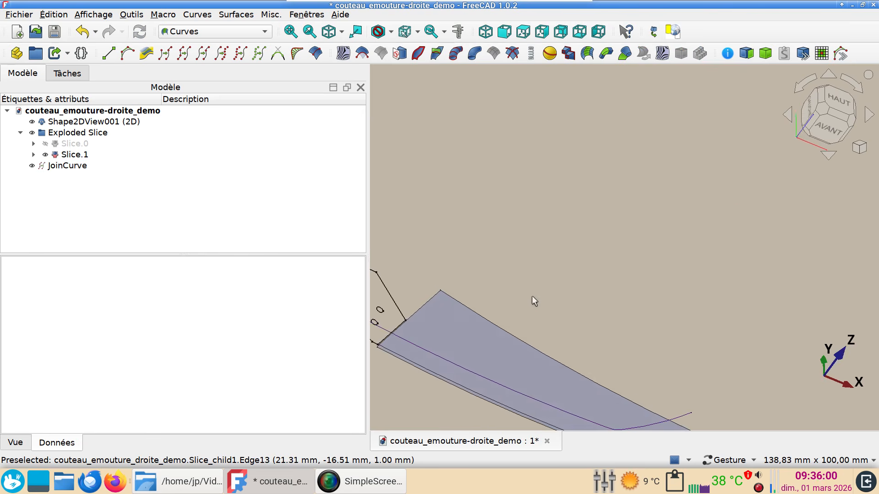
pyautogui.moveTo(532, 299); pyautogui.dragTo(566, 162, button='right')
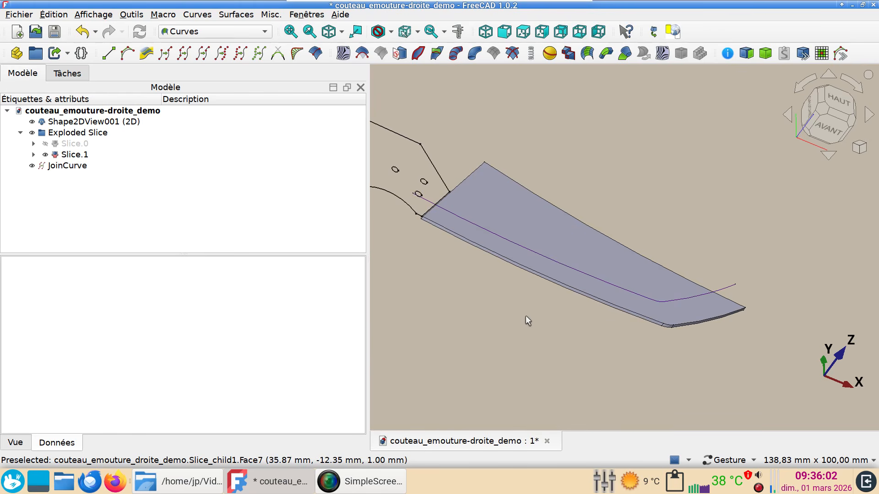
pyautogui.click(544, 278)
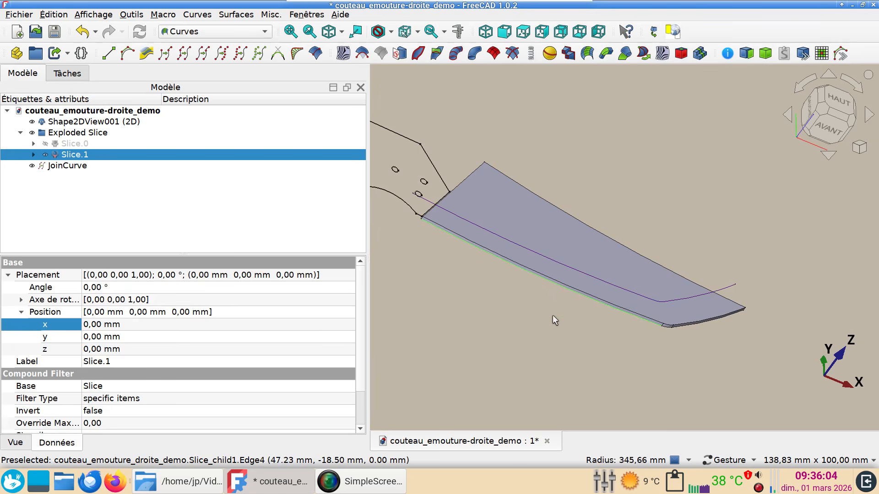
pyautogui.scroll(5, 551, 312)
pyautogui.scroll(3, 511, 366)
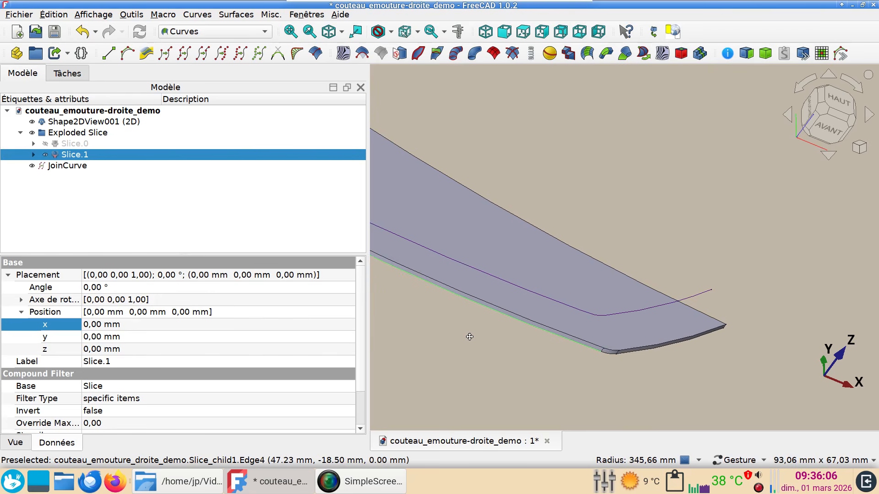
pyautogui.keyDown('ctrl'); pyautogui.click(619, 348); pyautogui.keyUp('ctrl')
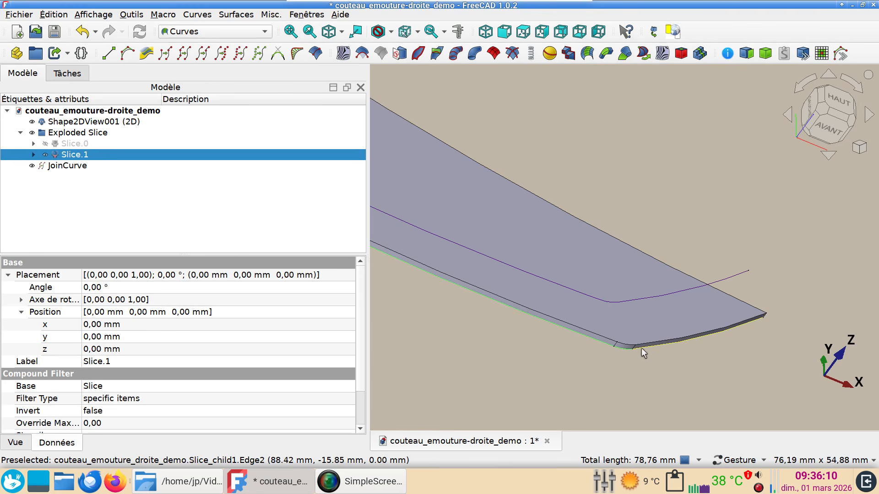
pyautogui.keyDown('ctrl'); pyautogui.click(641, 348); pyautogui.keyUp('ctrl')
pyautogui.scroll(-3, 512, 372)
pyautogui.moveTo(474, 383); pyautogui.dragTo(571, 360, button='right')
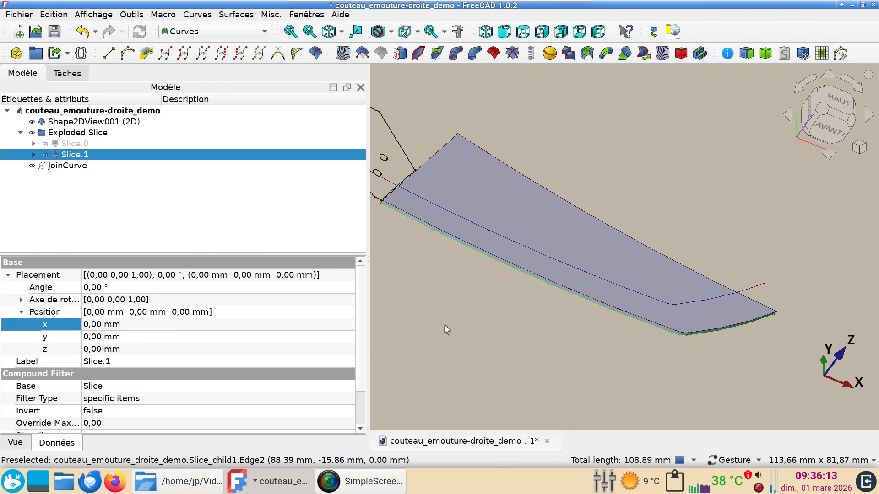
pyautogui.click(182, 57)
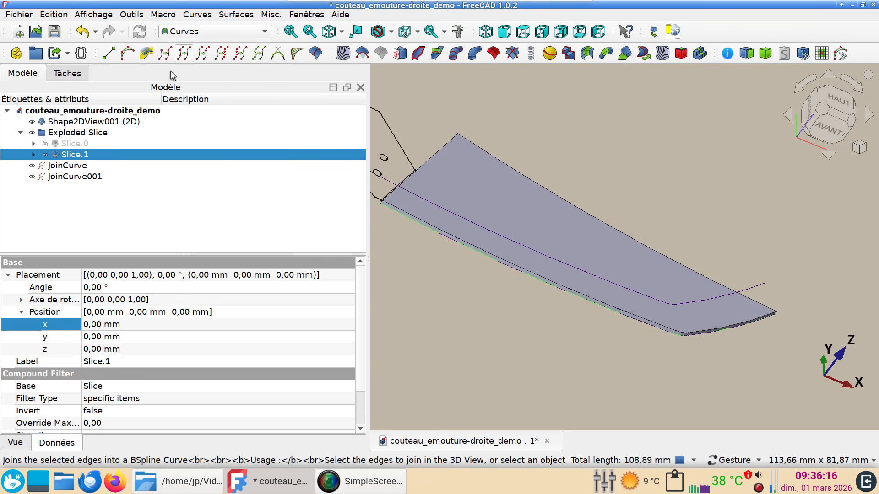
# Raise JoinCurve001 slightly by setting its Z position to 0.005 mm
pyautogui.click(84, 179)
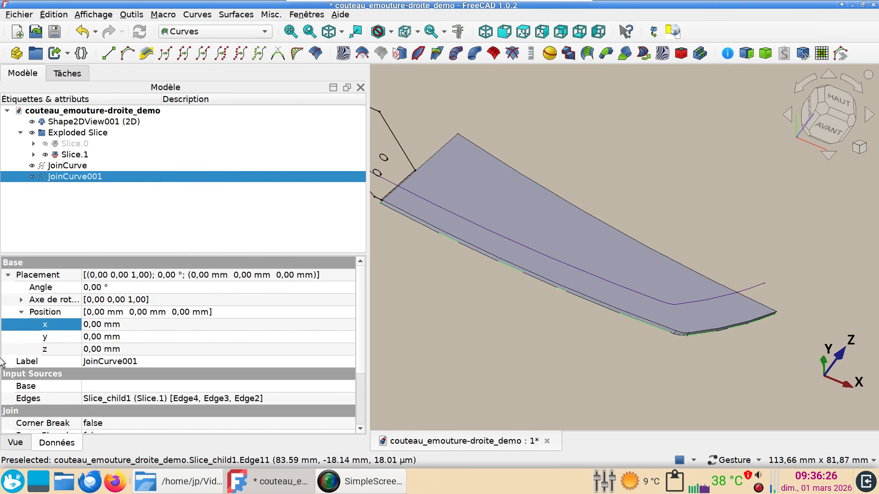
pyautogui.click(130, 351)
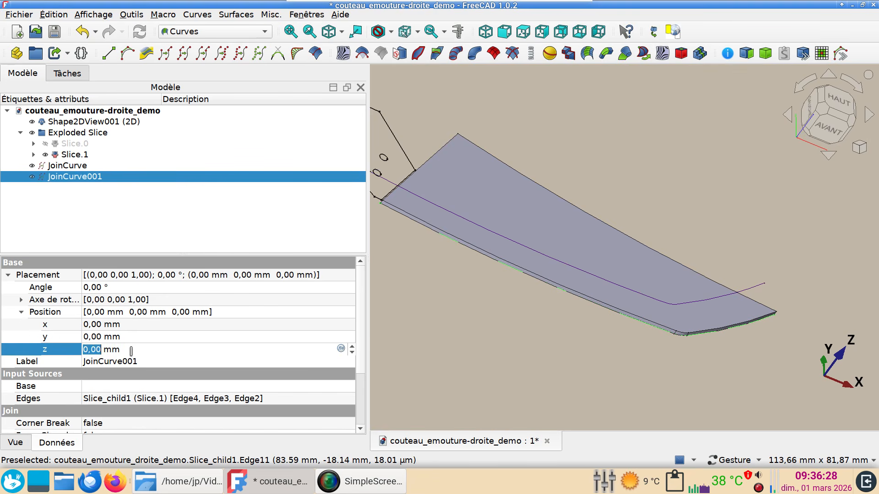
pyautogui.write('.005')
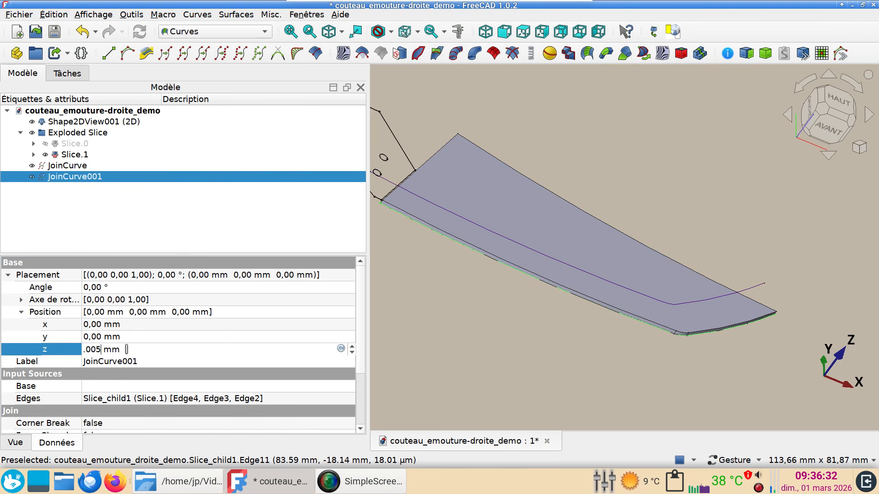
pyautogui.press('Return')
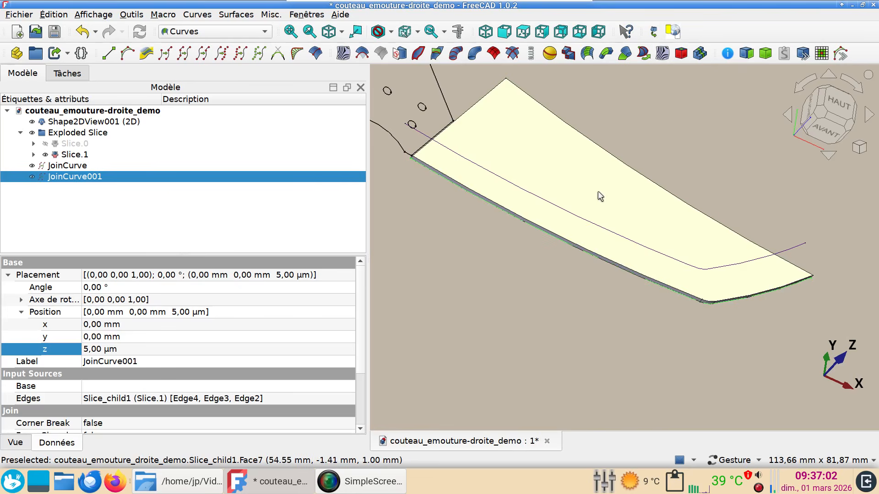
# Hide Slice.1 and create a ruled surface between JoinCurve and JoinCurve001 in the Part workbench
pyautogui.click(597, 192)
pyautogui.press('space')
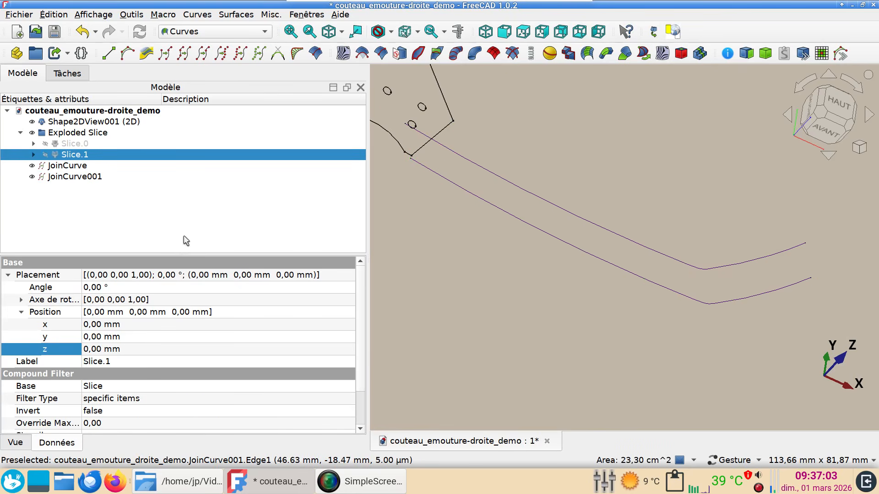
pyautogui.click(86, 167)
pyautogui.keyDown('ctrl'); pyautogui.click(83, 177); pyautogui.keyUp('ctrl')
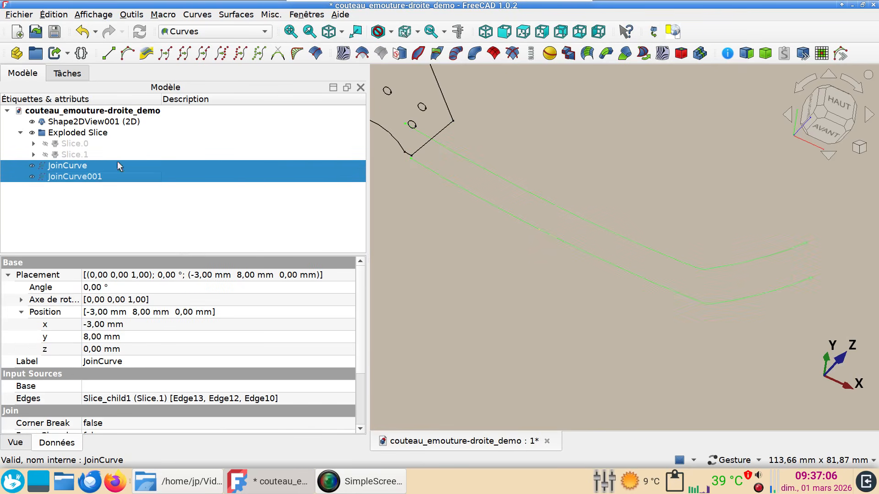
pyautogui.click(216, 32)
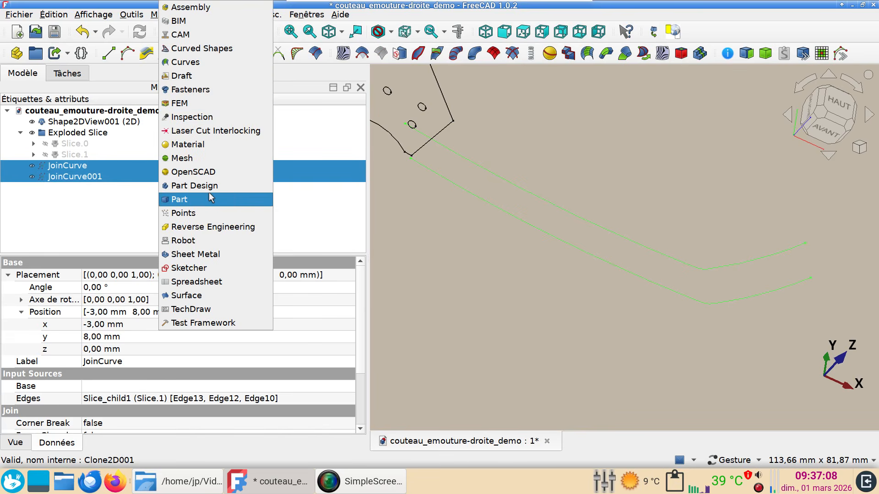
pyautogui.click(208, 193)
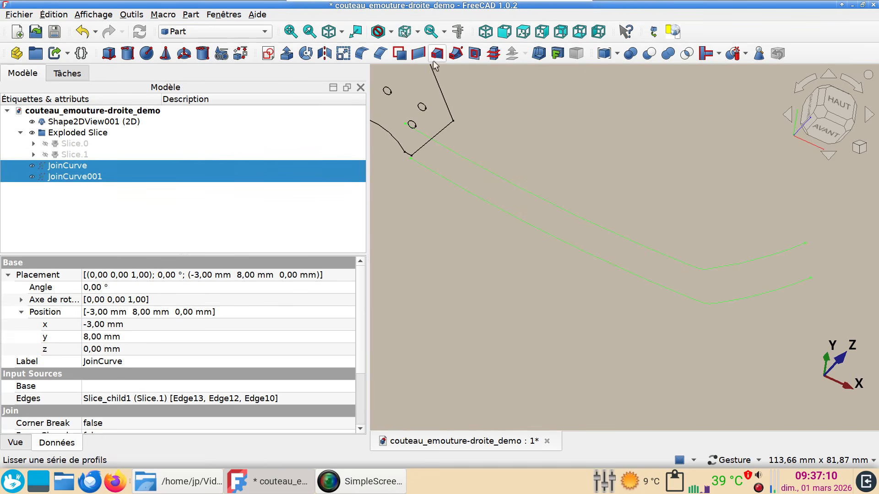
pyautogui.click(420, 54)
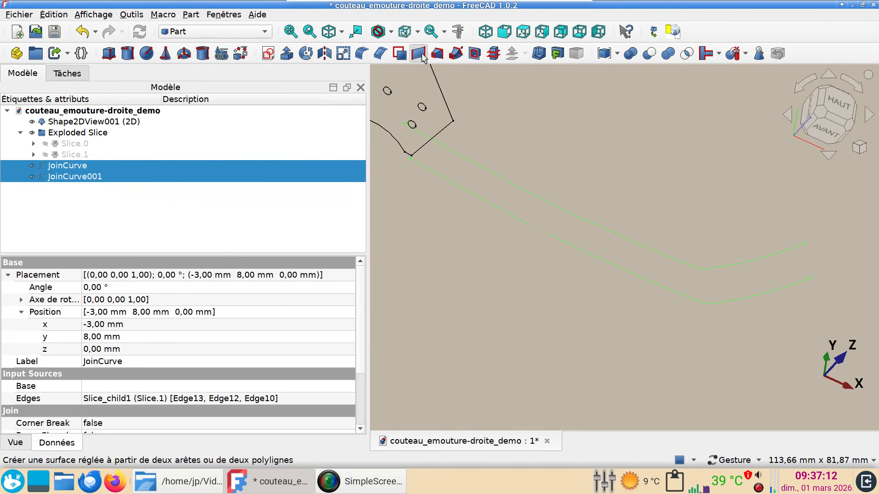
# Slice blade piece Slice.1 apart using Ruled_Surface as the cutting object
pyautogui.click(75, 155)
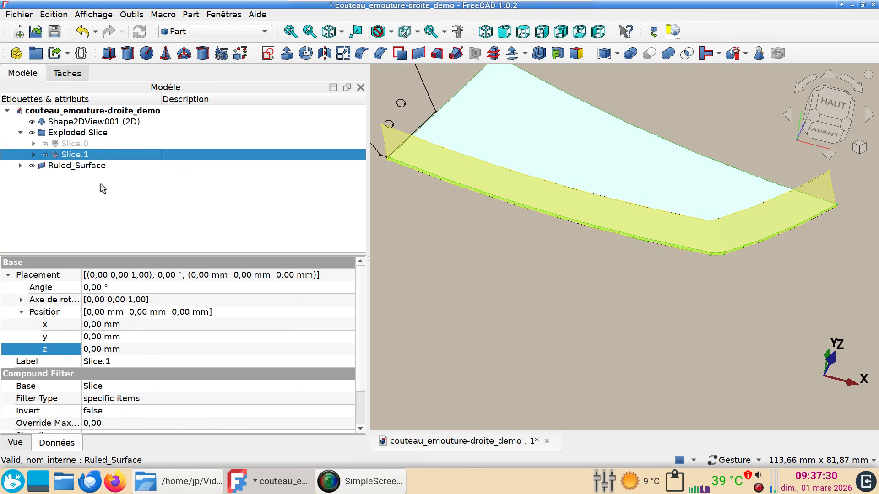
pyautogui.keyDown('ctrl'); pyautogui.click(82, 166); pyautogui.keyUp('ctrl')
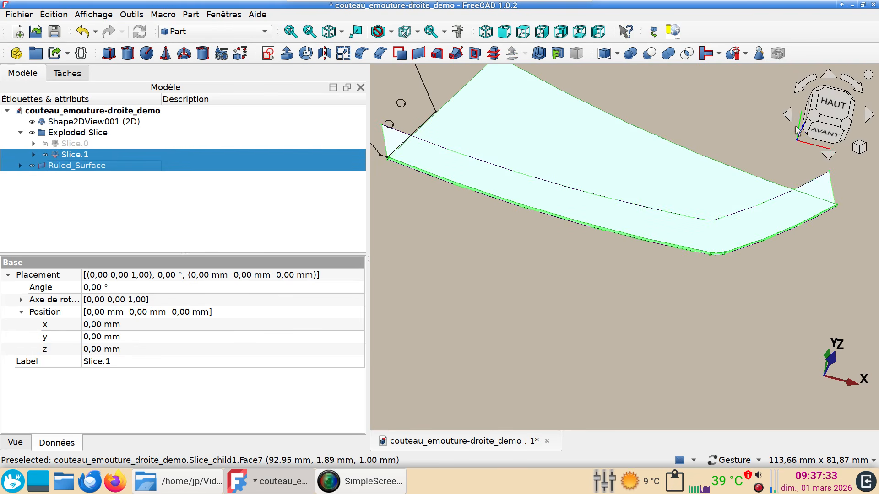
pyautogui.click(732, 54)
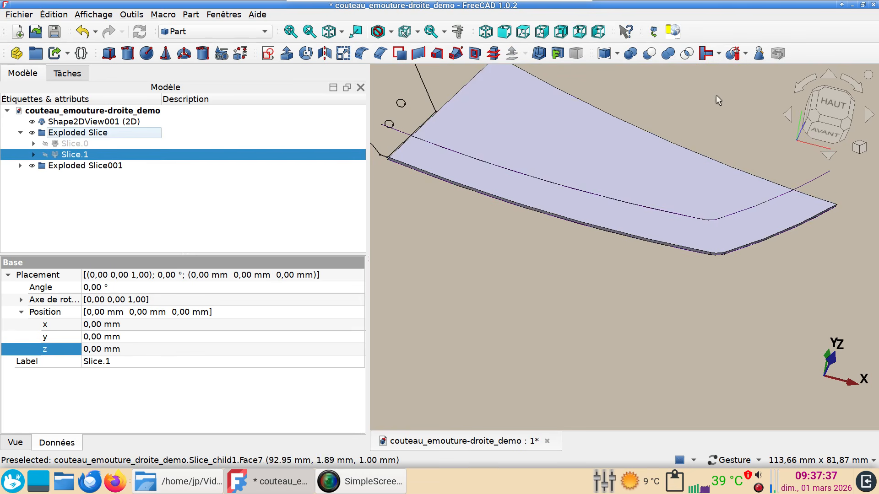
# Expand the Exploded Slice001 group, hide the cut-off edge piece Slice001.1 and inspect the beveled blade half
pyautogui.moveTo(676, 202); pyautogui.dragTo(604, 231)
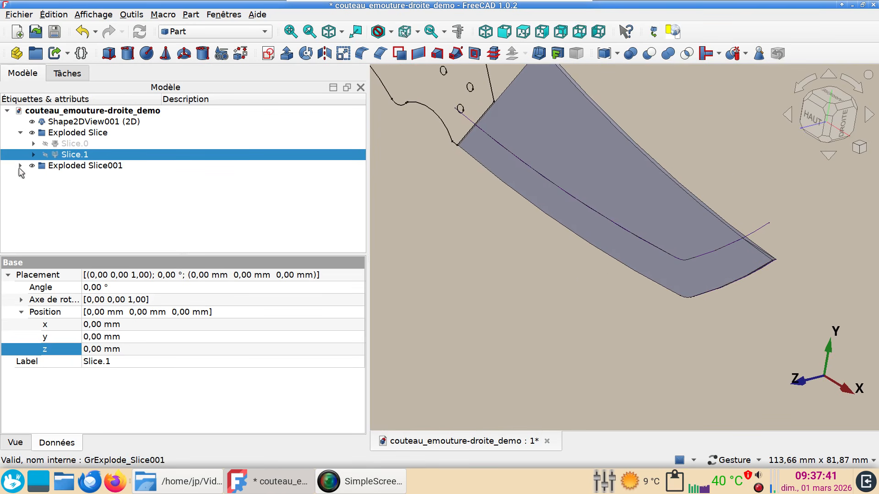
pyautogui.click(21, 166)
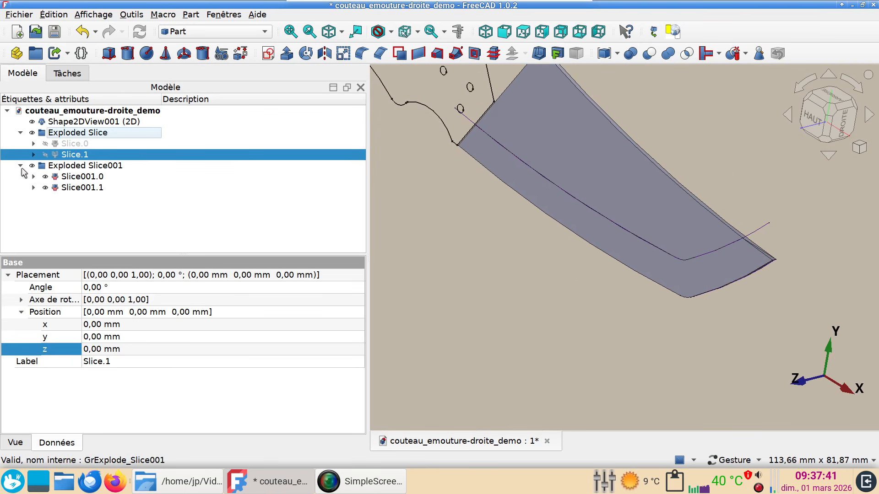
pyautogui.click(82, 189)
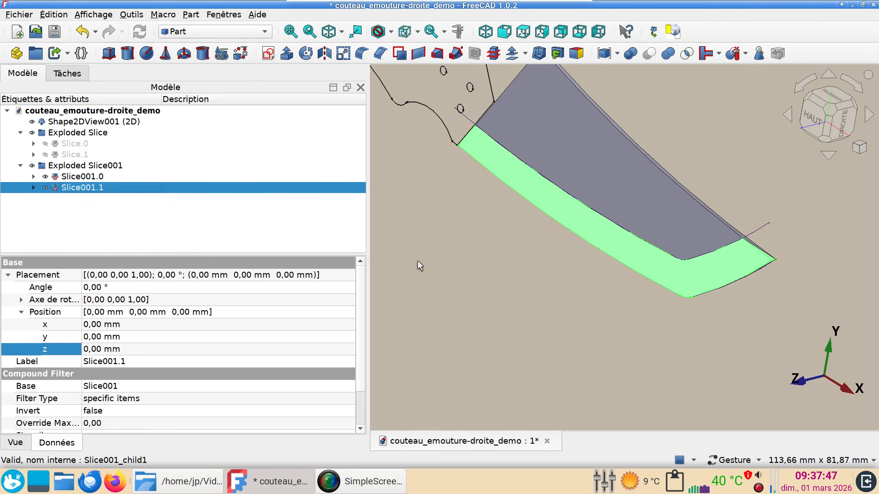
pyautogui.press('space')
pyautogui.moveTo(517, 266); pyautogui.dragTo(717, 230)
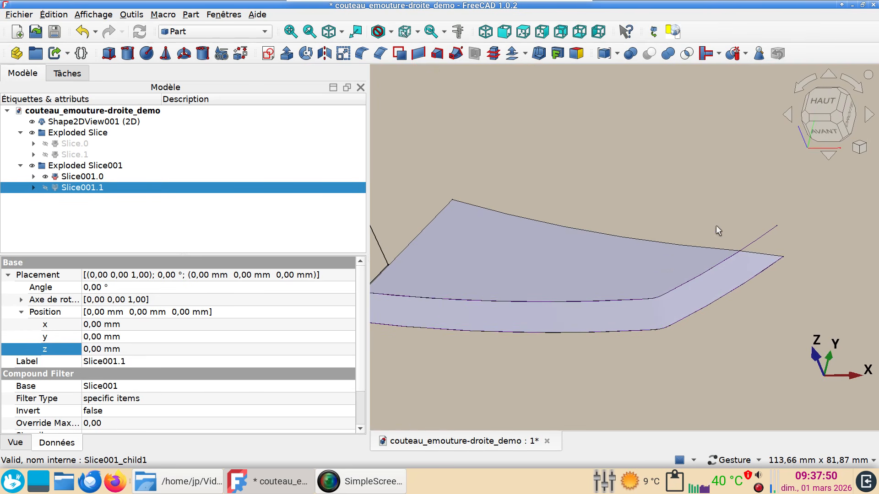
pyautogui.click(750, 244)
pyautogui.moveTo(669, 271); pyautogui.dragTo(848, 204)
pyautogui.moveTo(447, 279); pyautogui.dragTo(385, 324)
pyautogui.scroll(-4, 548, 293)
pyautogui.moveTo(572, 327); pyautogui.dragTo(512, 343)
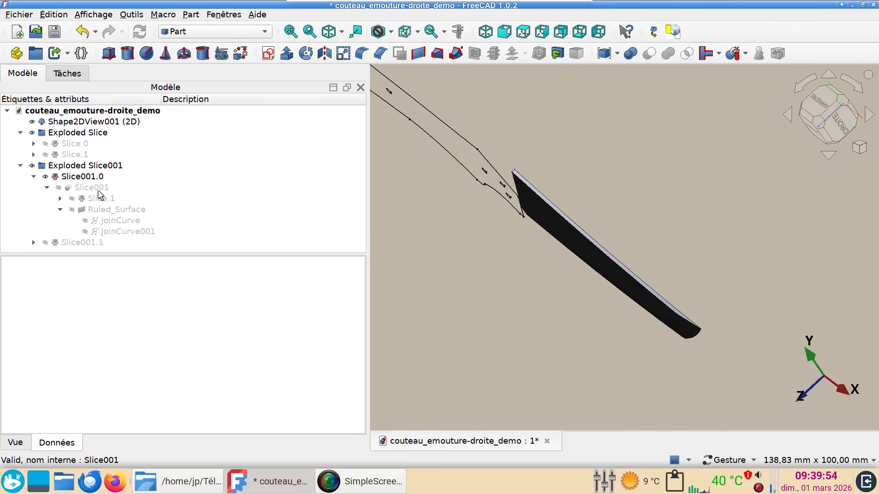
# Mirror the beveled blade half Slice001.0 across the XY plane with the base point at 0, 0, 0 mm
pyautogui.click(89, 177)
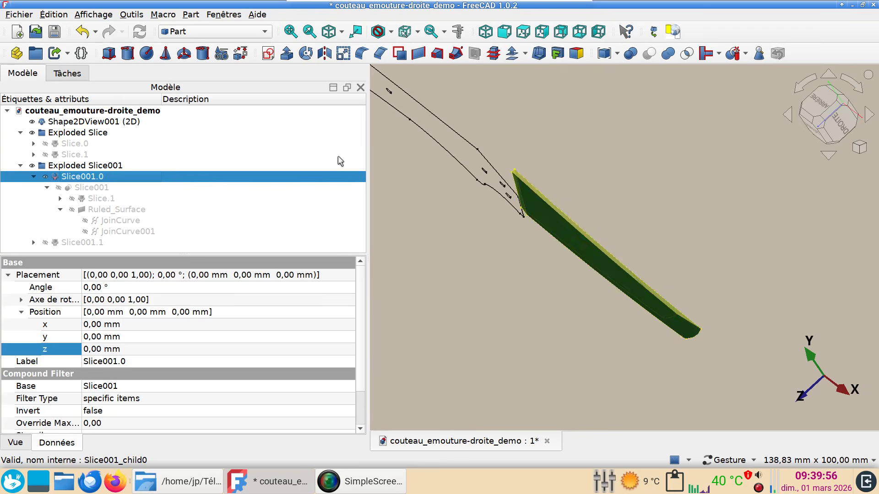
pyautogui.click(325, 54)
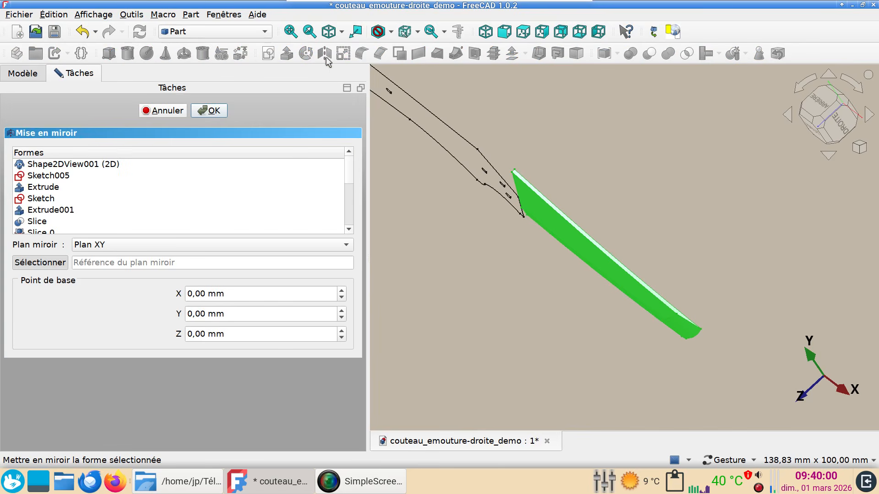
pyautogui.moveTo(722, 382)
pyautogui.mouseDown()
pyautogui.moveTo(637, 349)
pyautogui.moveTo(782, 394)
pyautogui.moveTo(857, 367)
pyautogui.moveTo(805, 383)
pyautogui.moveTo(813, 383)
pyautogui.mouseUp()
pyautogui.moveTo(562, 336); pyautogui.dragTo(703, 320)
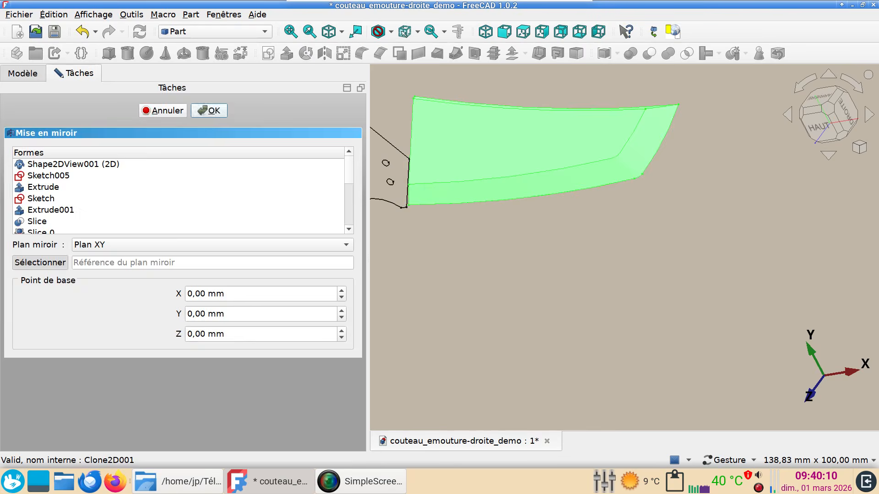
pyautogui.click(212, 110)
pyautogui.moveTo(629, 279); pyautogui.dragTo(595, 296)
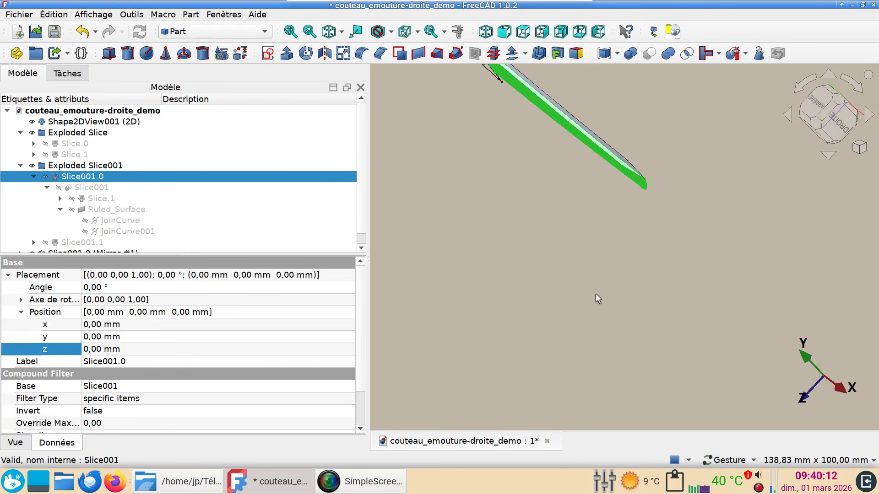
pyautogui.moveTo(595, 296); pyautogui.dragTo(564, 466, button='right')
pyautogui.scroll(2, 500, 381)
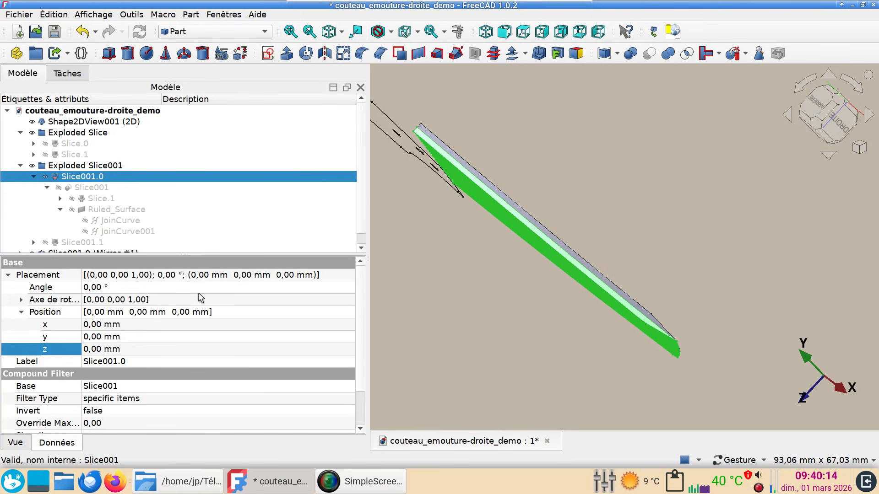
# Fuse Slice001.0 and its mirrored copy into one blade body with a Boolean union
pyautogui.scroll(-1, 120, 220)
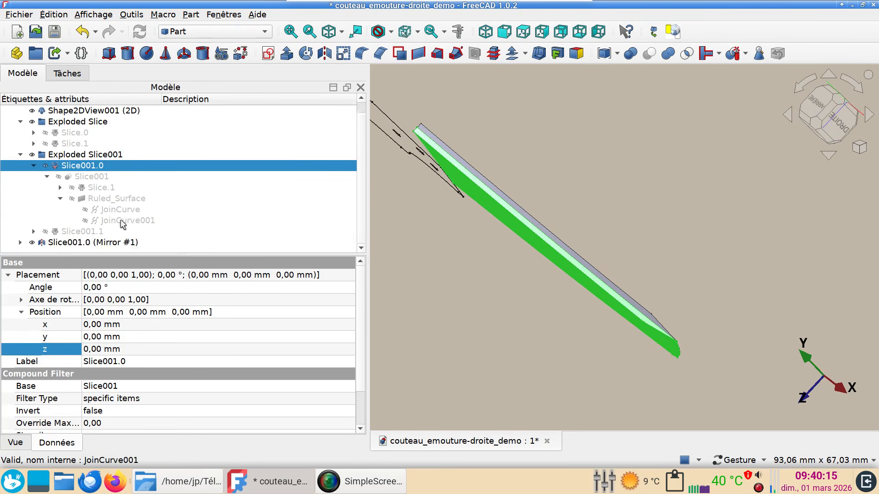
pyautogui.click(20, 243)
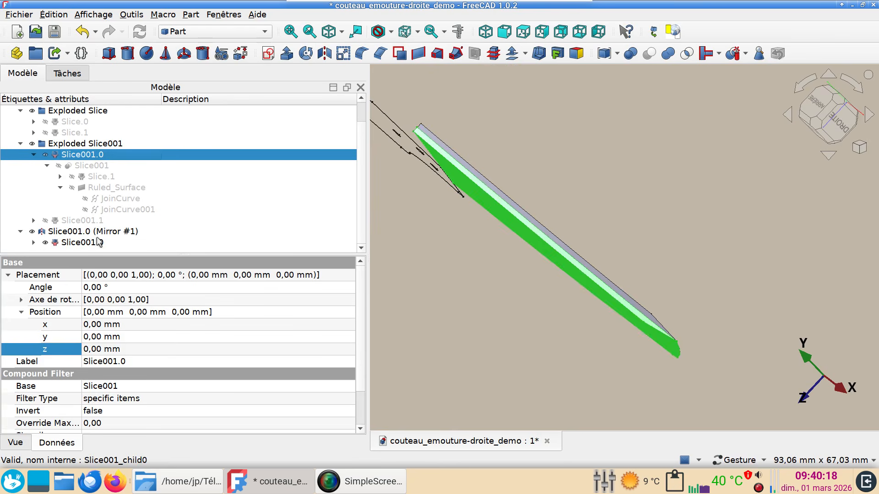
pyautogui.click(94, 236)
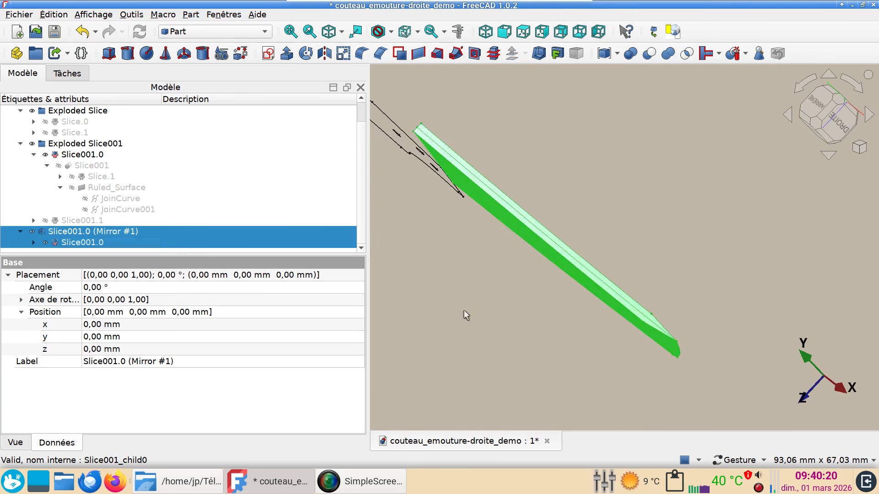
pyautogui.click(668, 54)
pyautogui.moveTo(621, 139); pyautogui.dragTo(619, 187)
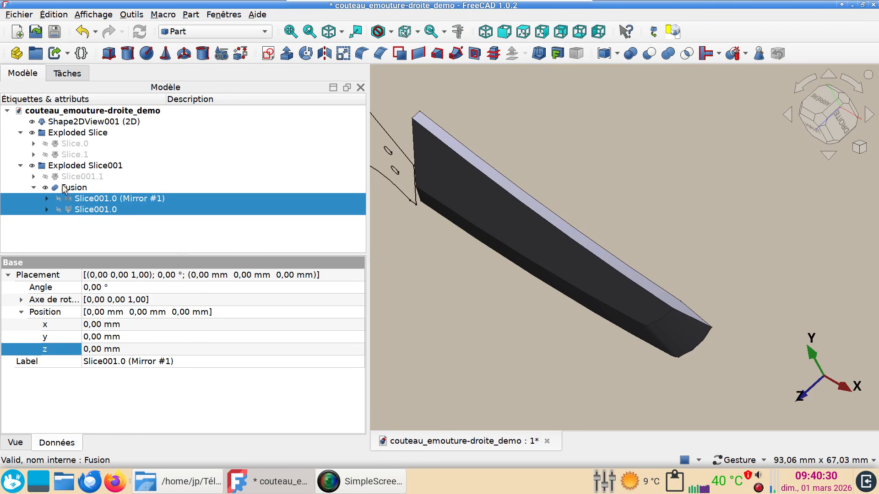
# Create a refined copy of the fused blade body Fusion
pyautogui.click(77, 188)
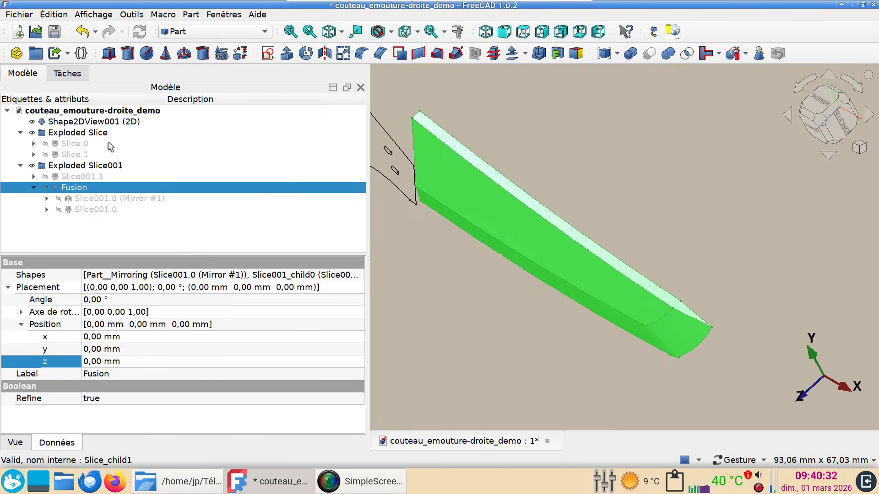
pyautogui.click(190, 14)
pyautogui.moveTo(254, 150)
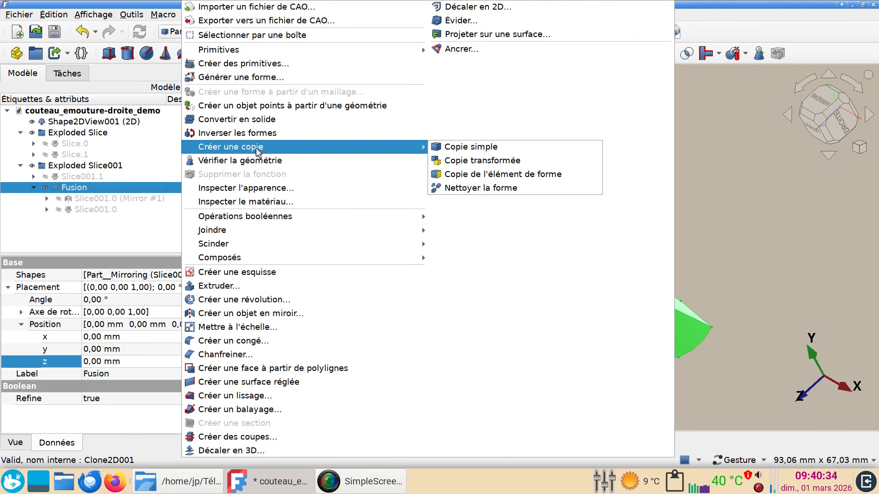
pyautogui.click(534, 190)
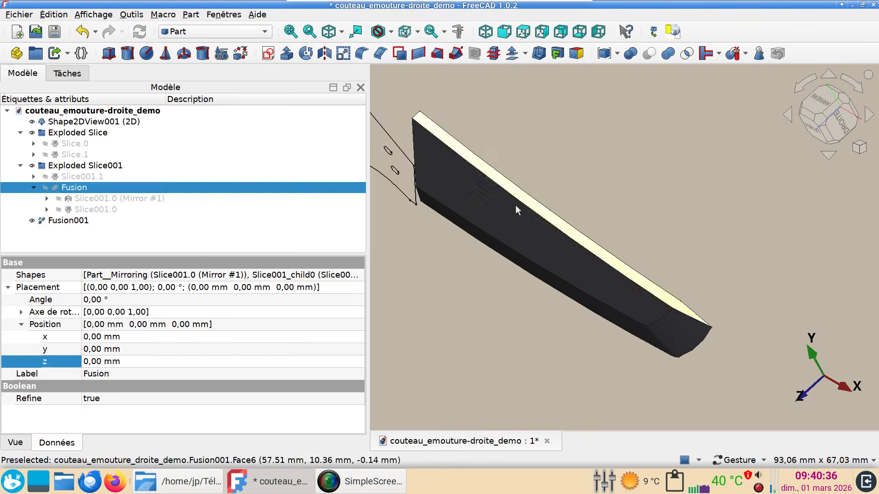
# Inspect the refined blade from several angles and unhide the handle-side piece Slice.0
pyautogui.moveTo(525, 302); pyautogui.dragTo(594, 194)
pyautogui.moveTo(580, 218); pyautogui.dragTo(636, 185, button='right')
pyautogui.moveTo(560, 291); pyautogui.dragTo(598, 237)
pyautogui.moveTo(614, 177); pyautogui.dragTo(582, 304)
pyautogui.moveTo(583, 304); pyautogui.dragTo(635, 328, button='right')
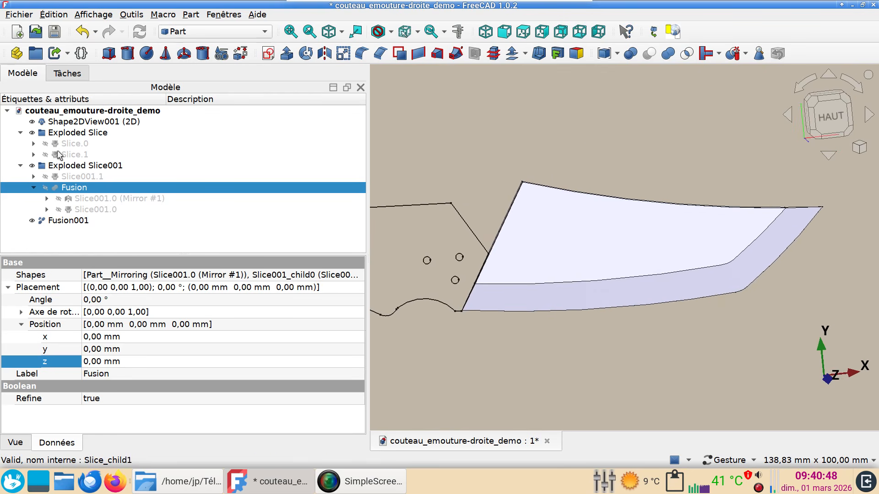
pyautogui.click(69, 144)
pyautogui.press('space')
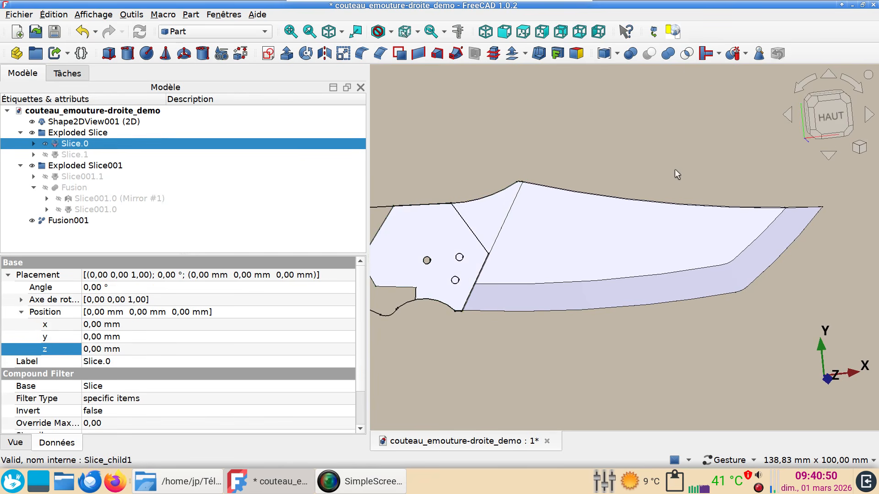
# Mirror the handle-side piece Slice.0 across the XY plane with the base point at 0, 0, 0 mm
pyautogui.click(622, 189)
pyautogui.moveTo(623, 189); pyautogui.dragTo(621, 234)
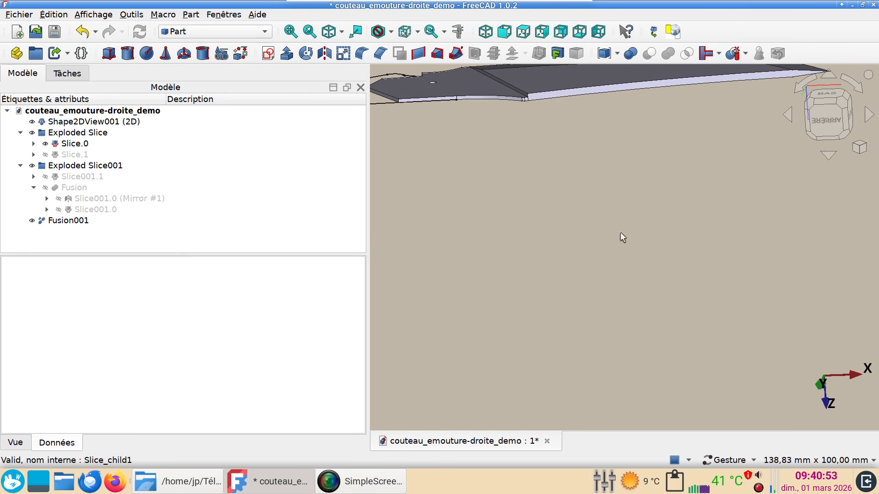
pyautogui.click(479, 86)
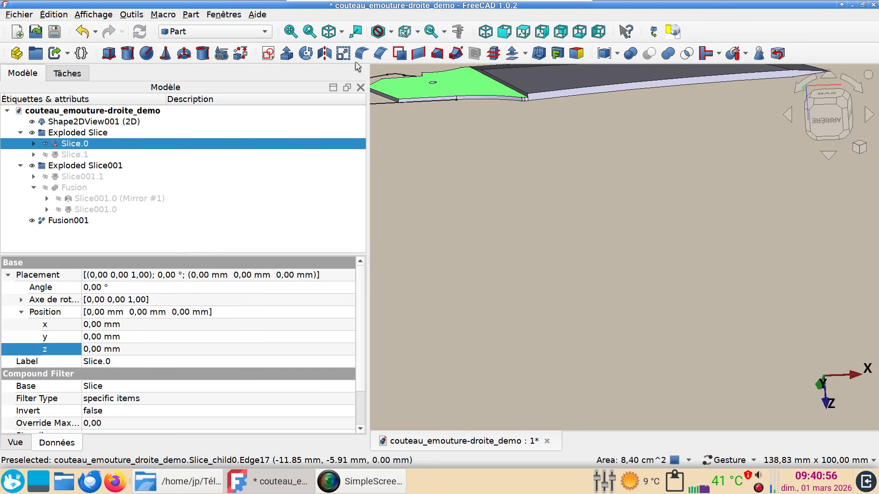
pyautogui.click(325, 53)
pyautogui.click(213, 110)
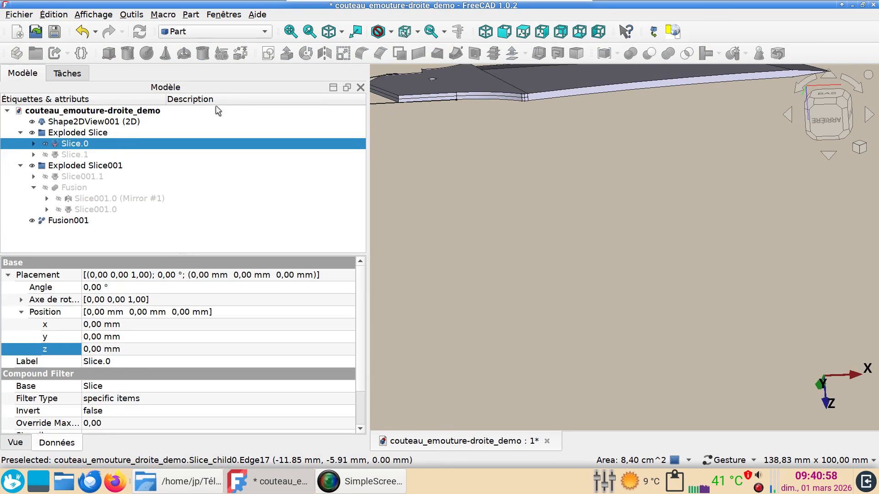
# Fuse Slice.0 and its mirrored copy into one body with a Boolean union
pyautogui.click(468, 86)
pyautogui.moveTo(632, 216); pyautogui.dragTo(641, 155)
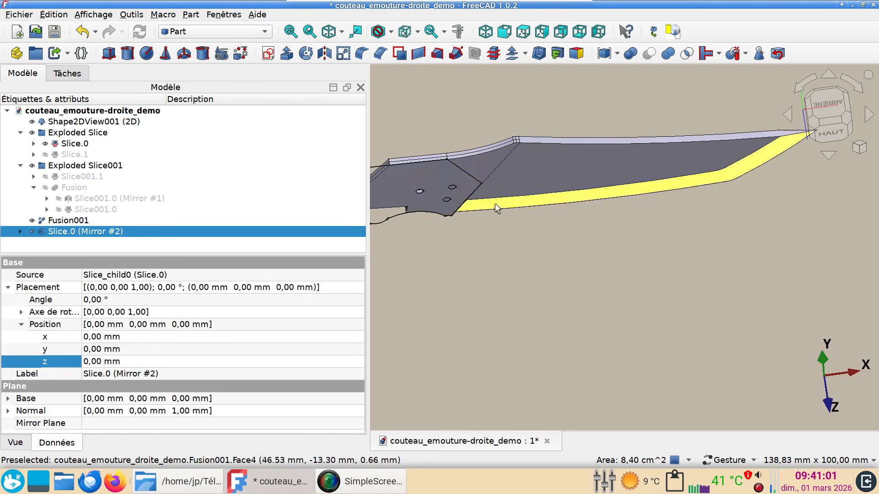
pyautogui.keyDown('ctrl'); pyautogui.click(442, 186); pyautogui.keyUp('ctrl')
pyautogui.click(666, 58)
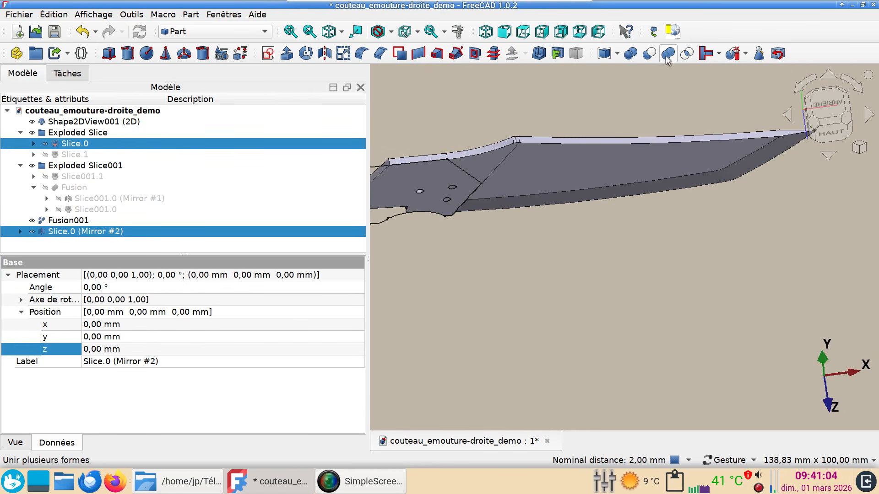
# Fuse the refined blade Fusion001 with the handle-side body Fusion002 using a Boolean union
pyautogui.moveTo(536, 257); pyautogui.dragTo(453, 215)
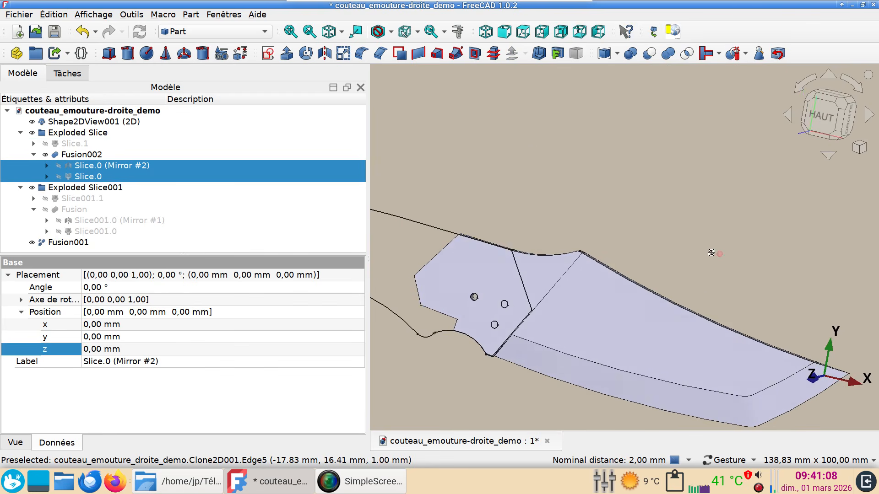
pyautogui.moveTo(717, 253); pyautogui.dragTo(699, 248)
pyautogui.click(600, 289)
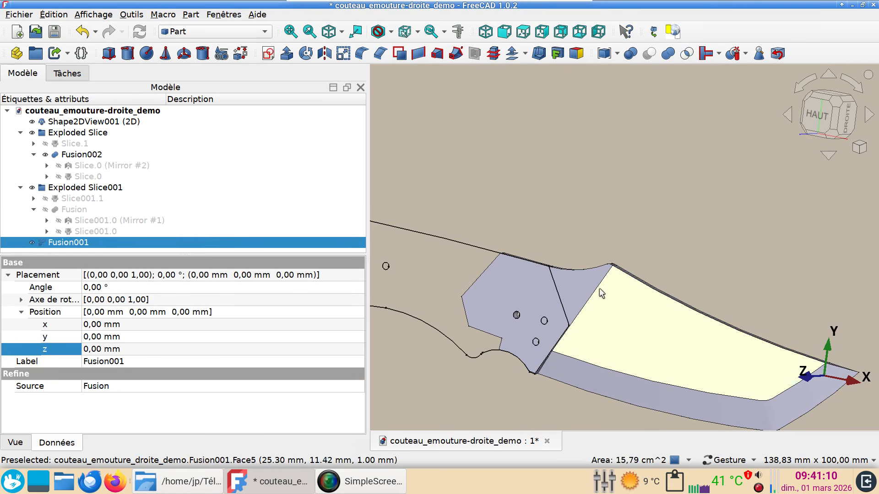
pyautogui.keyDown('ctrl'); pyautogui.click(588, 282); pyautogui.keyUp('ctrl')
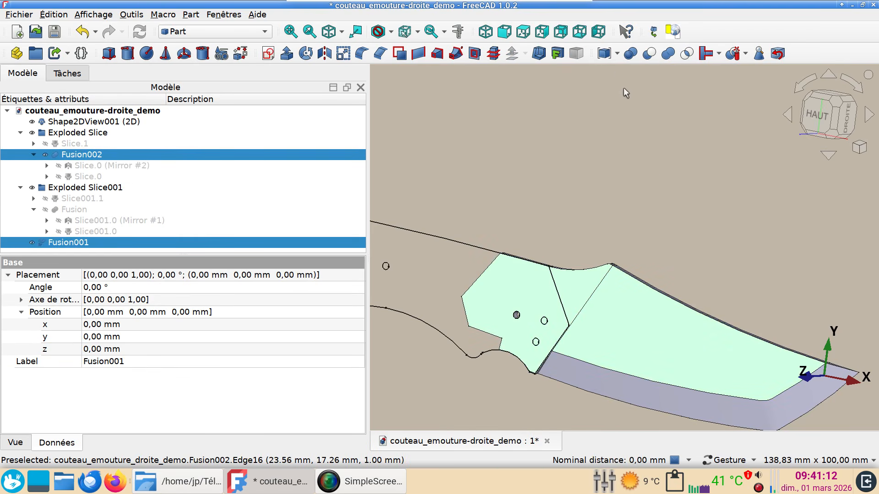
pyautogui.click(668, 56)
pyautogui.moveTo(566, 244)
pyautogui.mouseDown()
pyautogui.moveTo(599, 314)
pyautogui.moveTo(627, 249)
pyautogui.moveTo(592, 265)
pyautogui.moveTo(594, 243)
pyautogui.mouseUp()
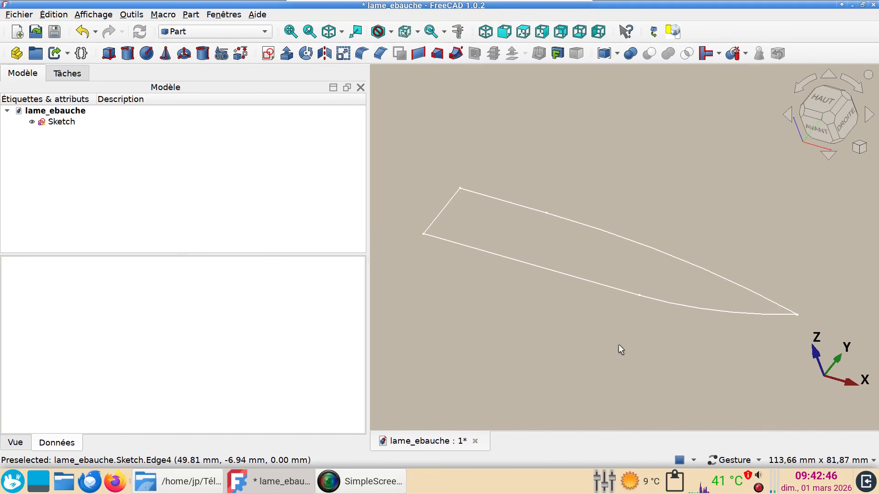
# Extrude the blade outline sketch in lame_ebauche by 0.75 mm along its normal as a solid
pyautogui.scroll(-3, 619, 345)
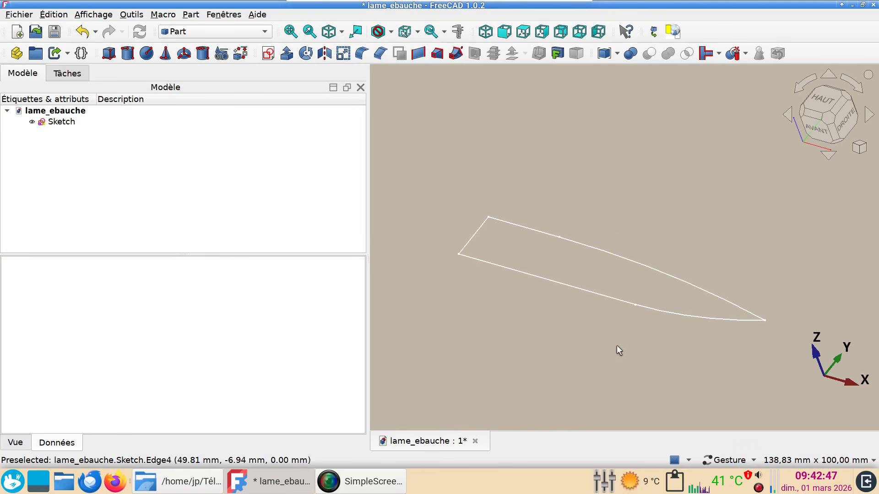
pyautogui.press('2')
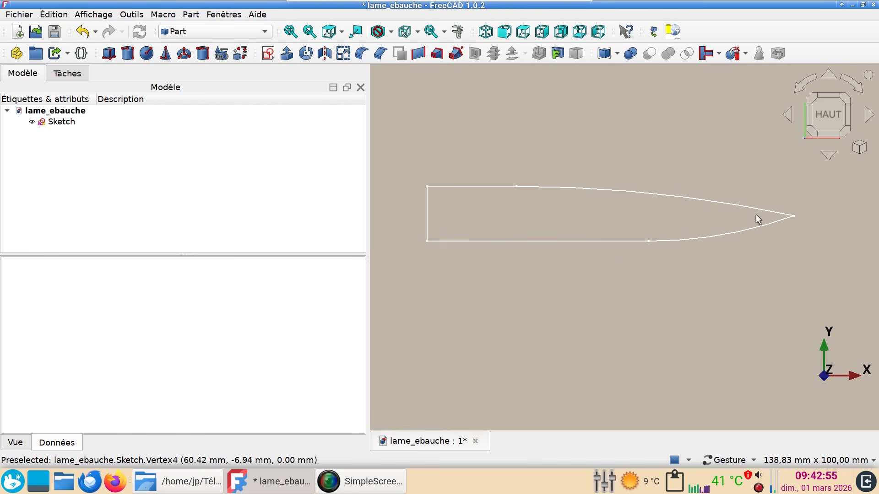
pyautogui.moveTo(537, 337)
pyautogui.mouseDown()
pyautogui.moveTo(508, 291)
pyautogui.moveTo(525, 314)
pyautogui.moveTo(479, 208)
pyautogui.moveTo(492, 229)
pyautogui.mouseUp()
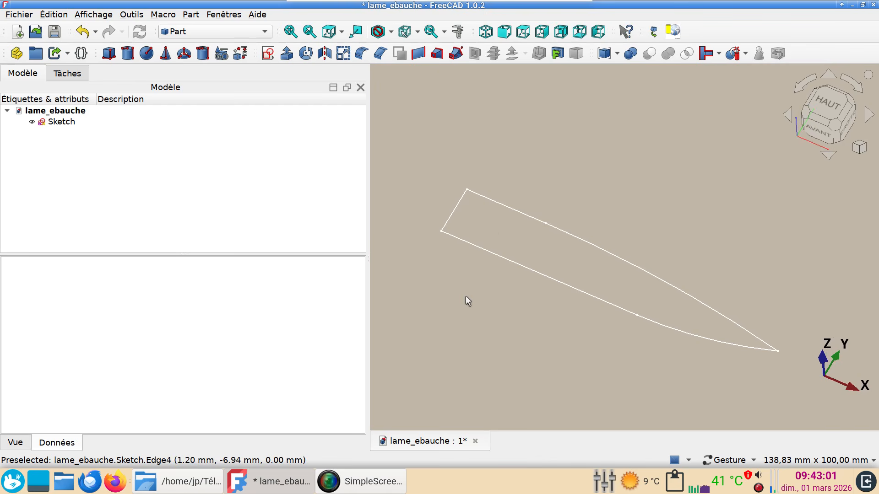
pyautogui.click(77, 124)
pyautogui.click(287, 53)
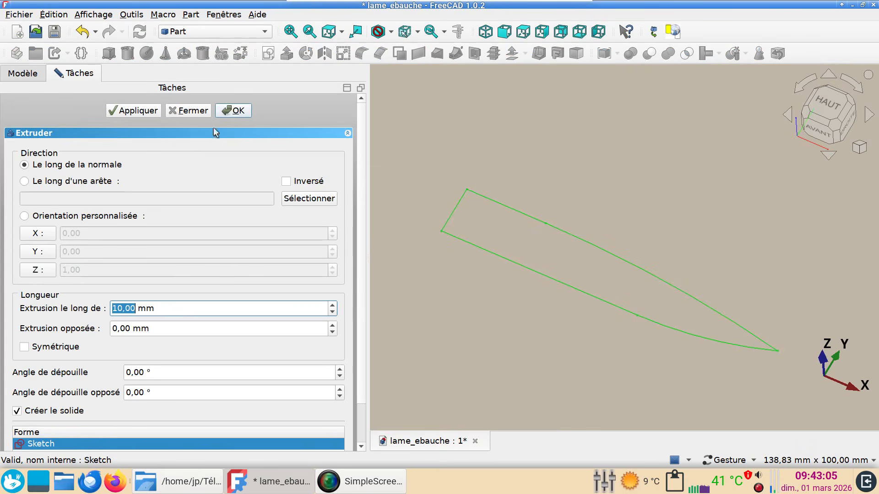
pyautogui.write('.')
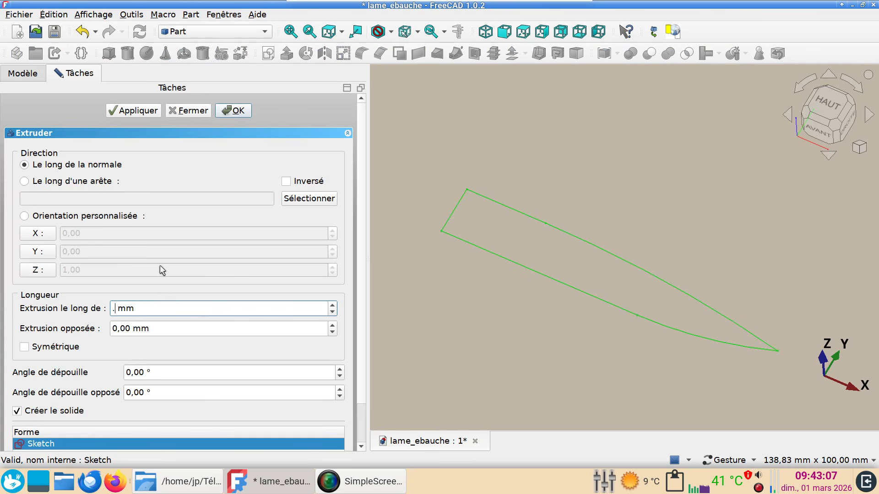
pyautogui.write('75')
pyautogui.click(234, 111)
# Examine the extruded blade blank's tip, thickness and end face from several angles
pyautogui.moveTo(574, 237); pyautogui.dragTo(566, 366)
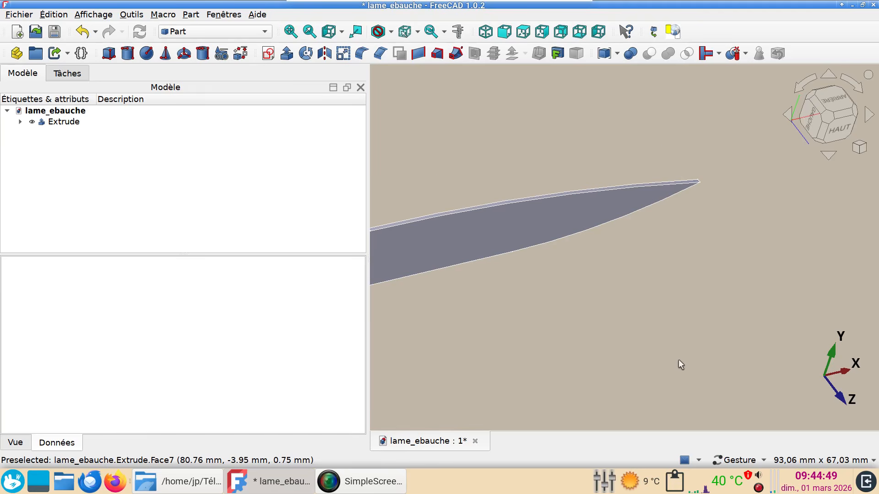
pyautogui.scroll(2, 657, 341)
pyautogui.moveTo(658, 341); pyautogui.dragTo(639, 309)
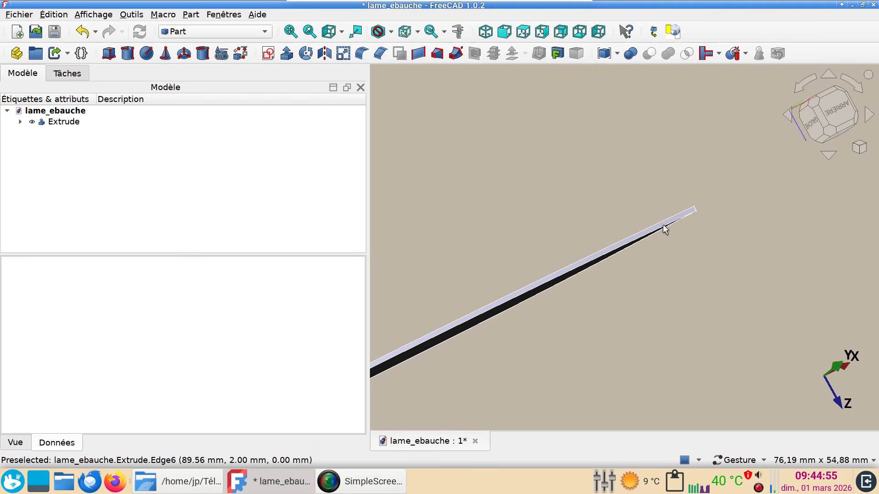
pyautogui.moveTo(552, 408); pyautogui.dragTo(670, 339)
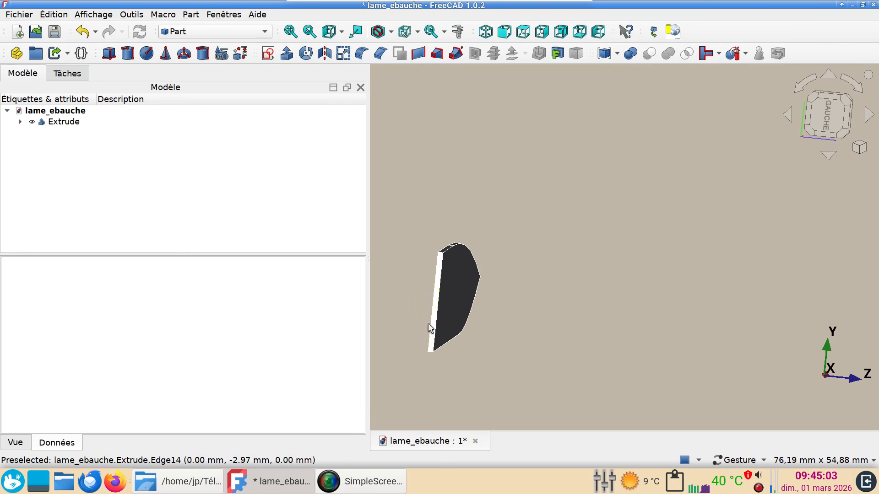
pyautogui.moveTo(481, 341); pyautogui.dragTo(671, 359)
pyautogui.moveTo(672, 358); pyautogui.dragTo(682, 390, button='right')
pyautogui.scroll(-3, 653, 345)
pyautogui.moveTo(646, 342); pyautogui.dragTo(578, 352)
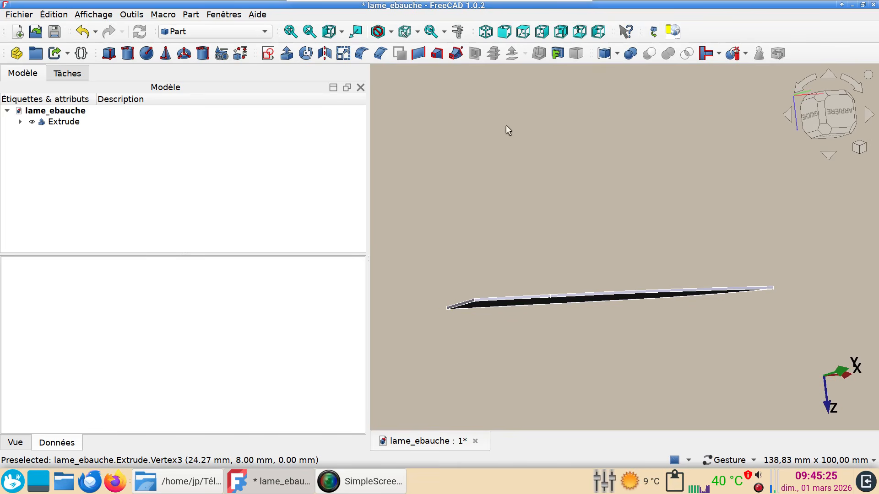
# Create a sketch on the XZ plane and project the blank's vertical end edge at the origin as external geometry
pyautogui.click(268, 54)
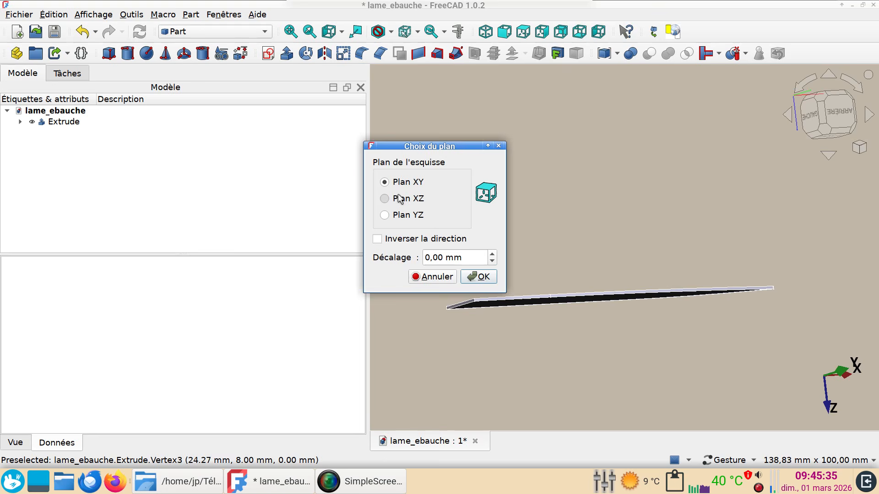
pyautogui.click(487, 277)
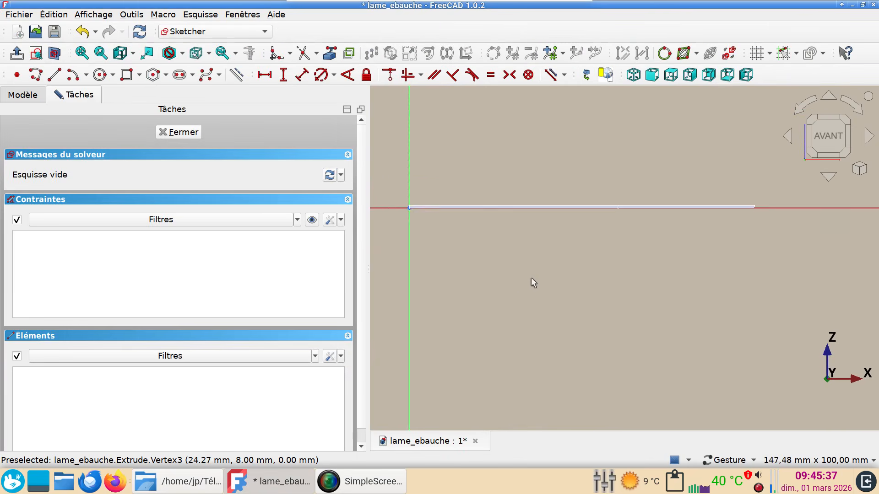
pyautogui.scroll(12, 570, 273)
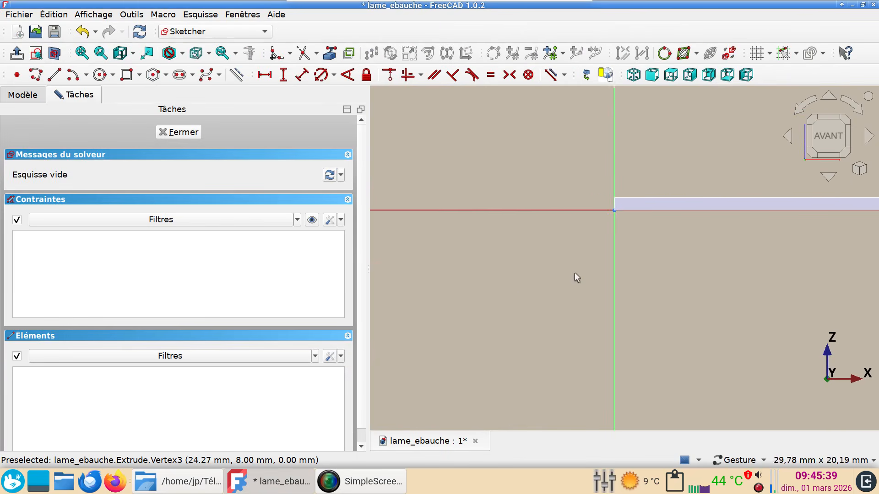
pyautogui.moveTo(559, 260); pyautogui.dragTo(457, 430, button='right')
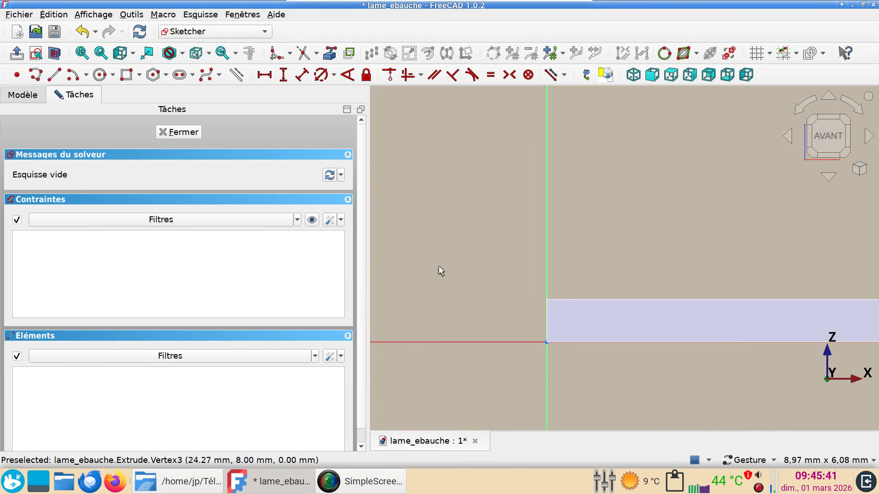
pyautogui.moveTo(440, 272); pyautogui.dragTo(408, 243, button='right')
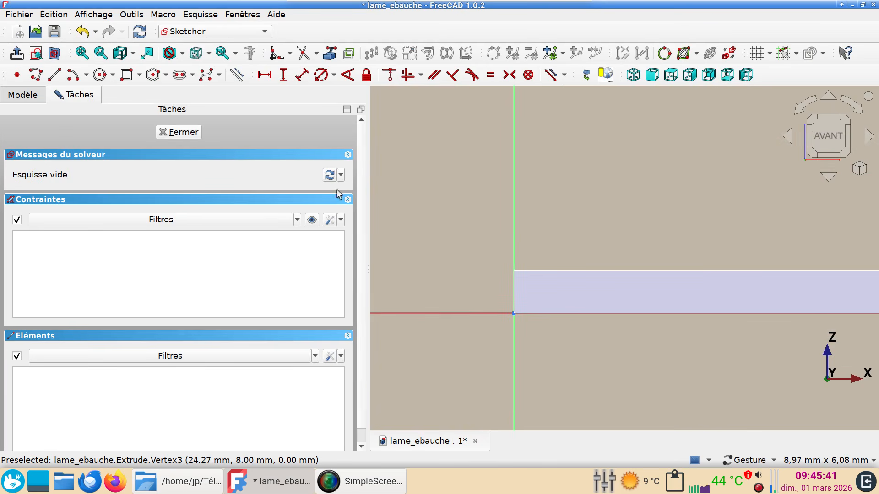
pyautogui.click(326, 54)
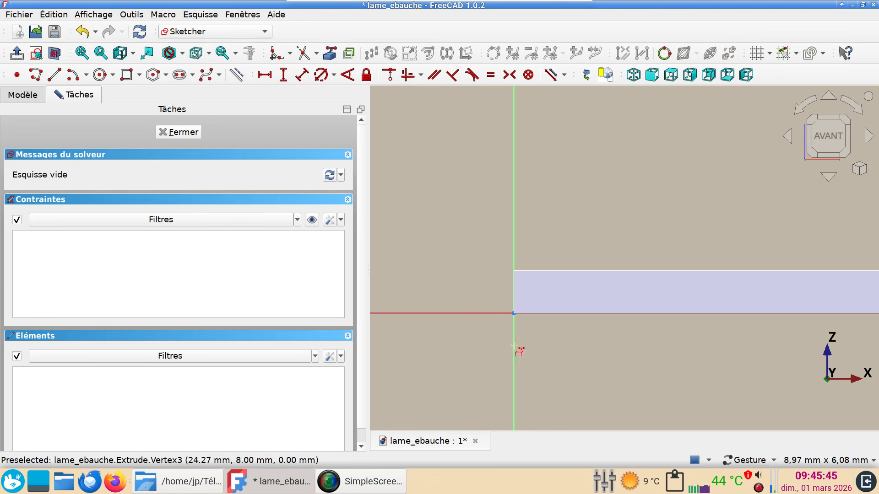
pyautogui.click(512, 296)
# Project the vertical edge at the blade blank's tip into the sketch as external geometry
pyautogui.scroll(-10, 593, 347)
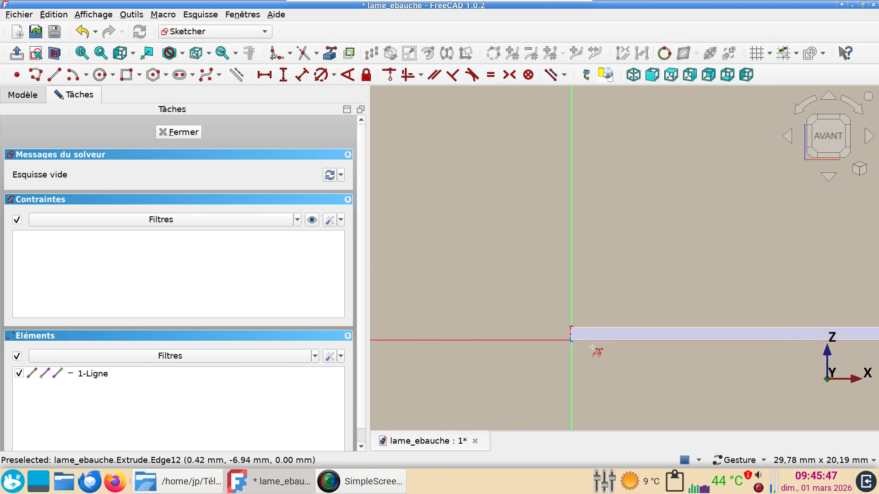
pyautogui.moveTo(498, 274); pyautogui.dragTo(5, 265, button='right')
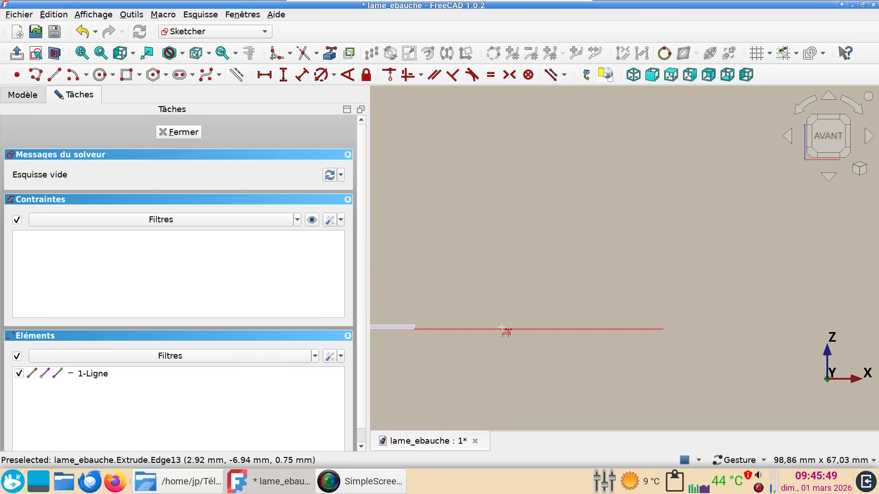
pyautogui.scroll(12, 610, 304)
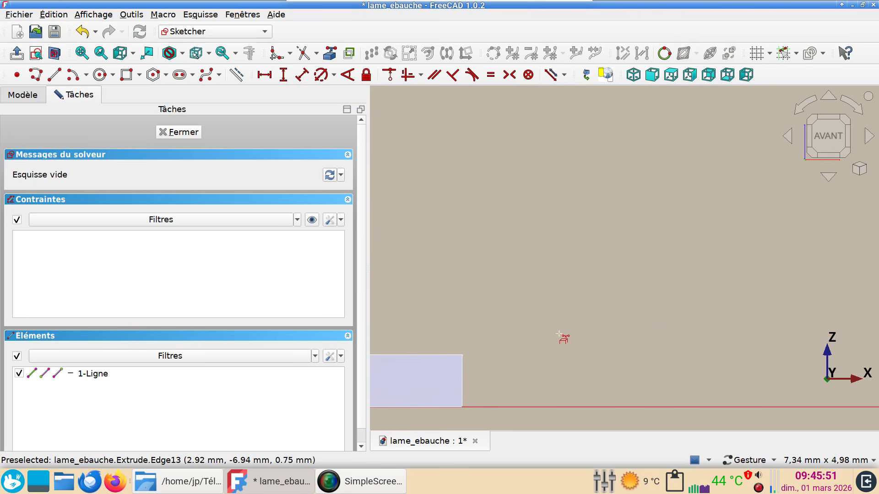
pyautogui.moveTo(560, 333); pyautogui.dragTo(621, 269, button='right')
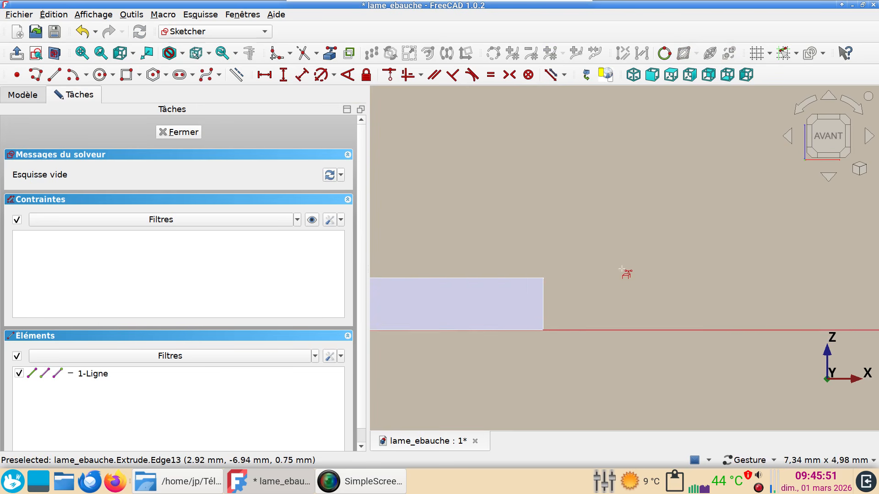
pyautogui.click(544, 309)
pyautogui.scroll(-12, 617, 325)
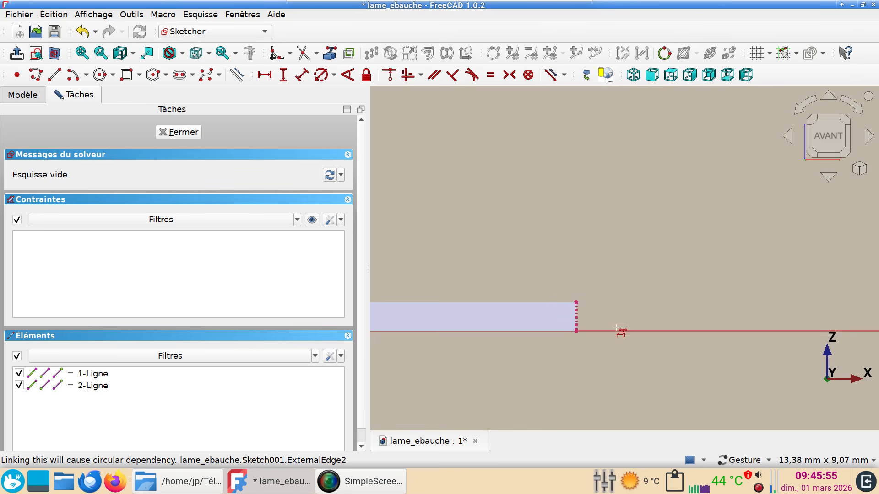
pyautogui.moveTo(493, 258); pyautogui.dragTo(819, 215, button='right')
pyautogui.moveTo(657, 340); pyautogui.dragTo(611, 366, button='right')
pyautogui.moveTo(513, 227); pyautogui.dragTo(518, 205, button='right')
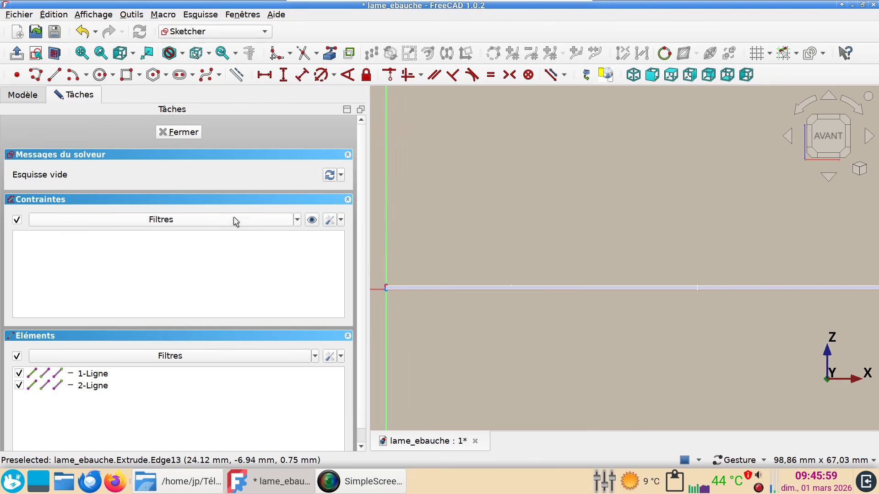
# Draw a horizontal polyline segment about 79 mm long from the upper endpoint of the projected end edge, along the blank's top
pyautogui.click(55, 54)
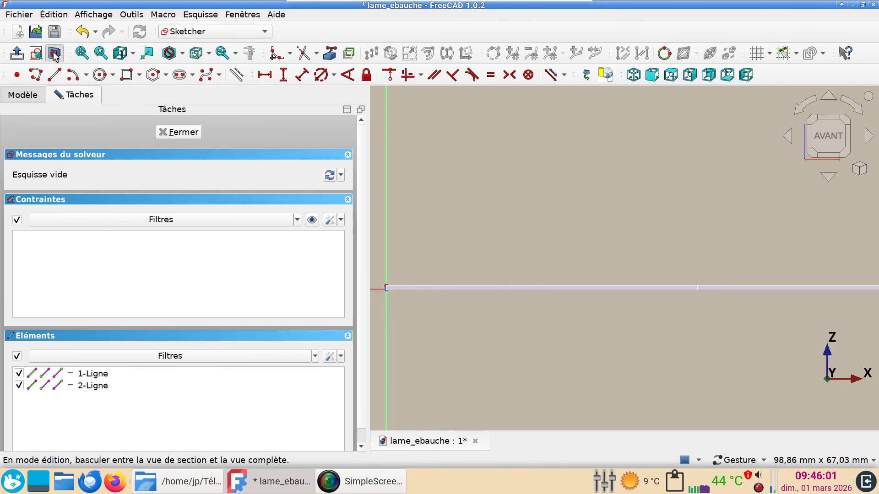
pyautogui.click(36, 75)
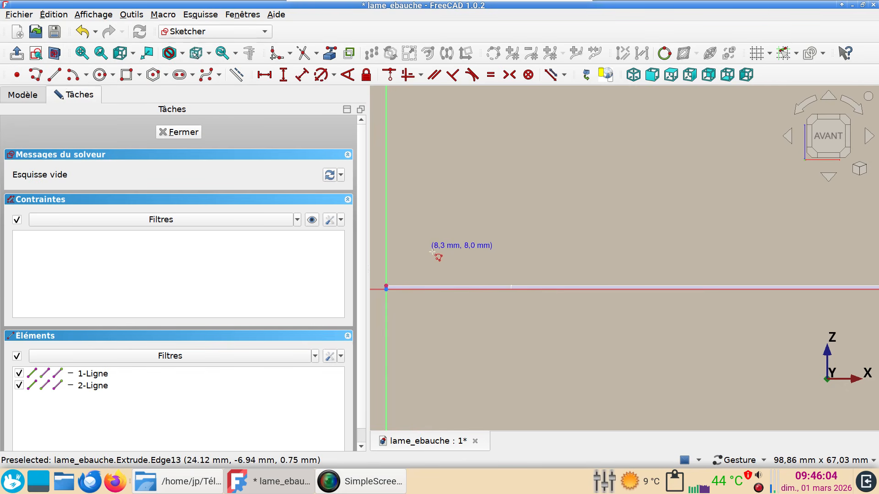
pyautogui.click(386, 288)
pyautogui.scroll(6, 499, 287)
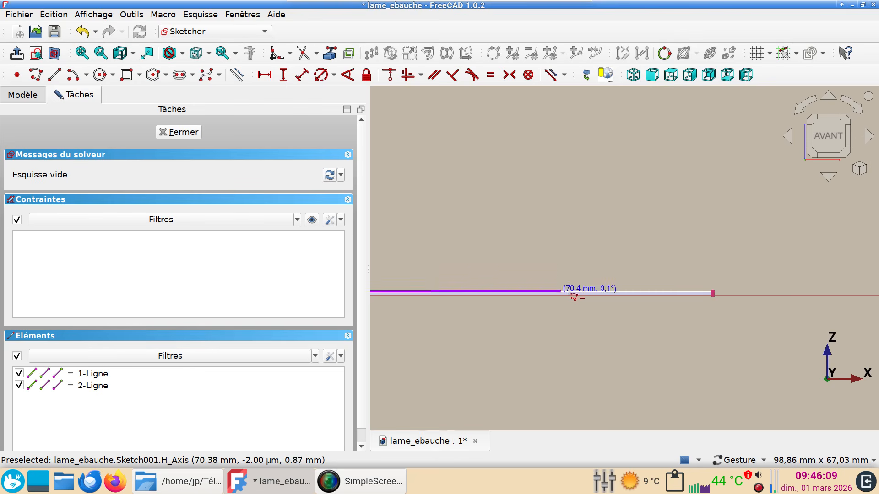
pyautogui.click(606, 291)
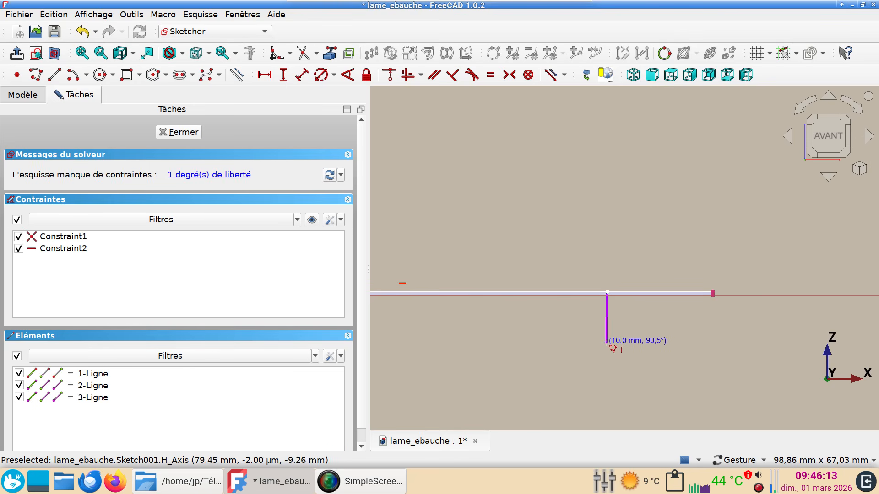
# Continue the polyline with a tangent arc ending on the projected tip edge, about 0.11 mm above the horizontal axis
pyautogui.press('m')
pyautogui.press('m')
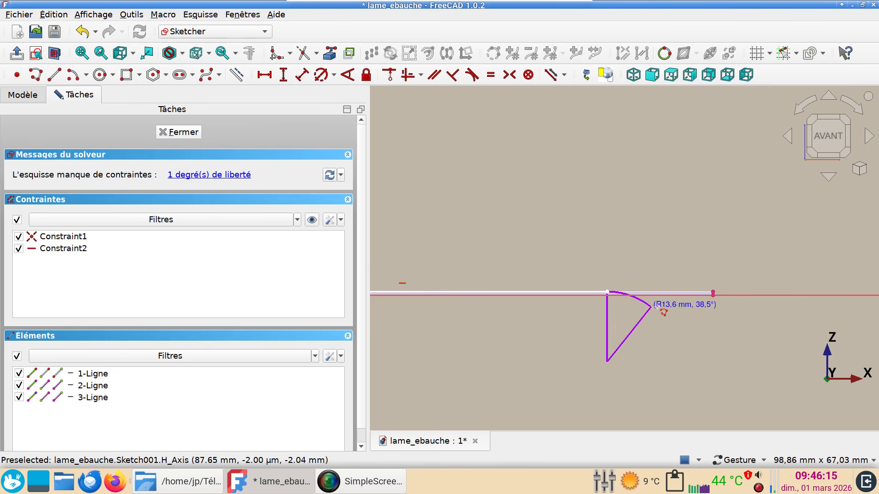
pyautogui.scroll(7, 681, 314)
pyautogui.scroll(1, 735, 299)
pyautogui.moveTo(738, 301); pyautogui.dragTo(554, 480, button='right')
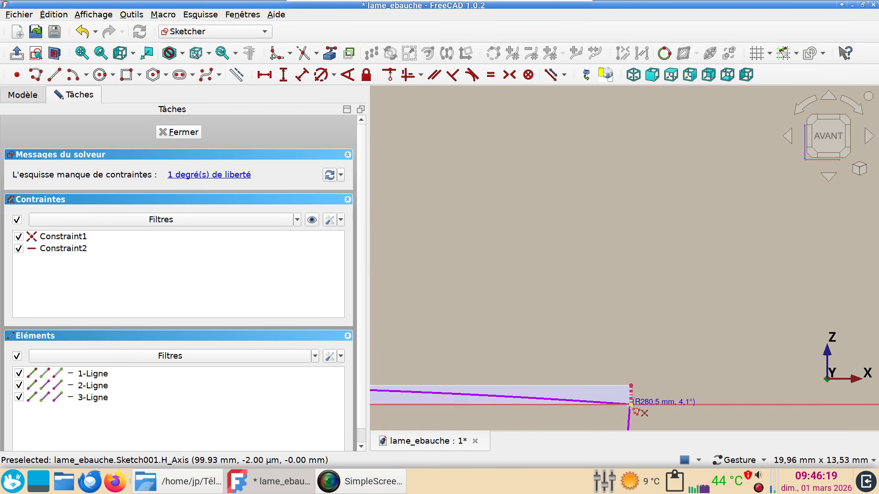
pyautogui.scroll(4, 654, 391)
pyautogui.moveTo(654, 394); pyautogui.dragTo(690, 274, button='right')
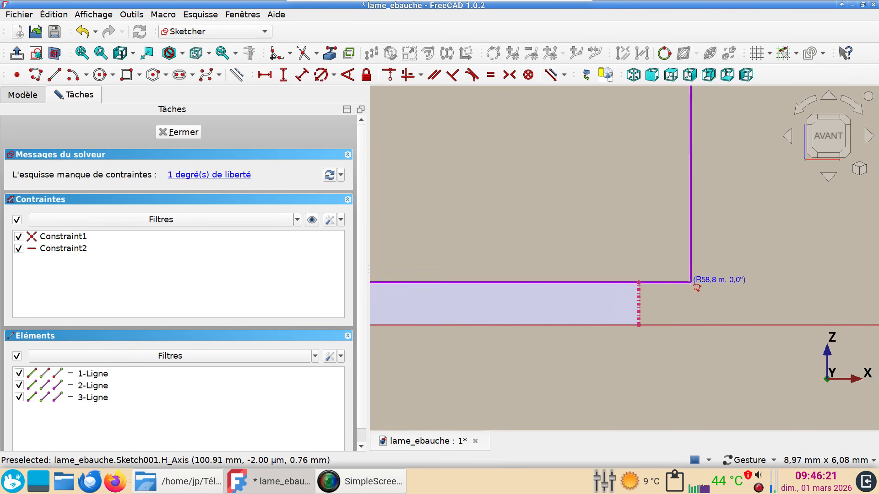
pyautogui.scroll(6, 667, 331)
pyautogui.moveTo(627, 337); pyautogui.dragTo(652, 310, button='right')
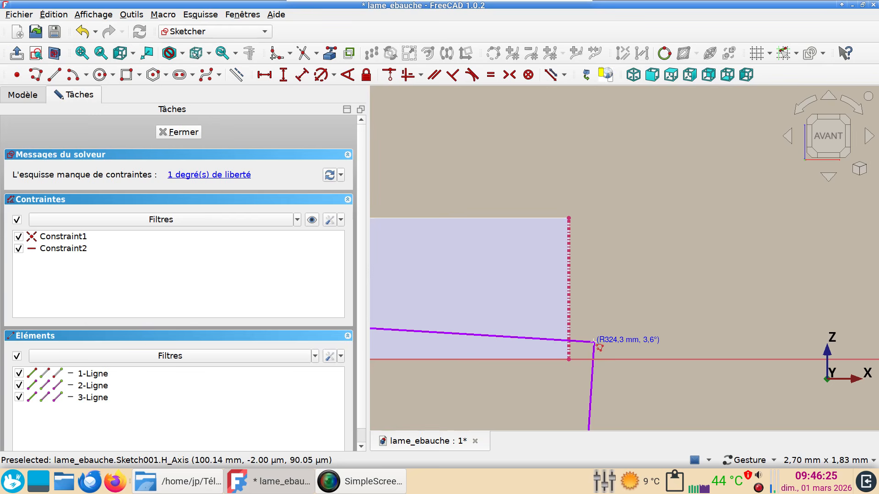
pyautogui.click(569, 339)
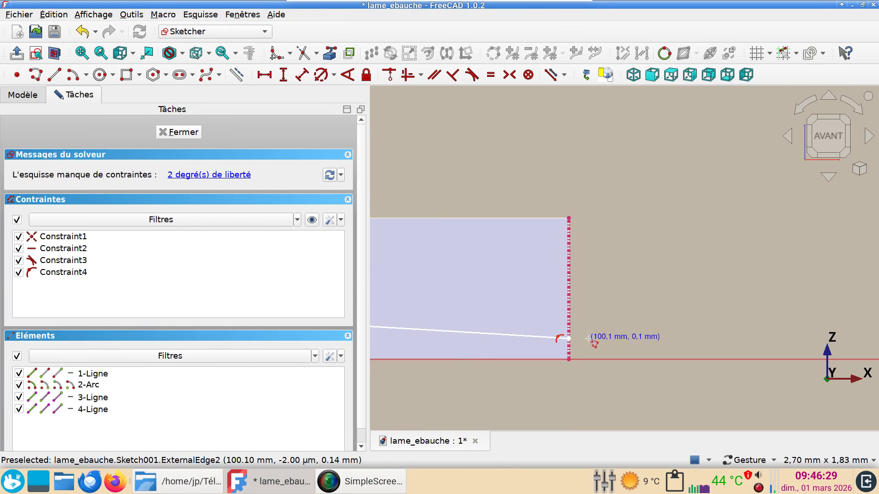
# Constrain the arc endpoint's vertical distance from the horizontal axis to 0.005 mm and place the dimension beside the tip
pyautogui.click(568, 339)
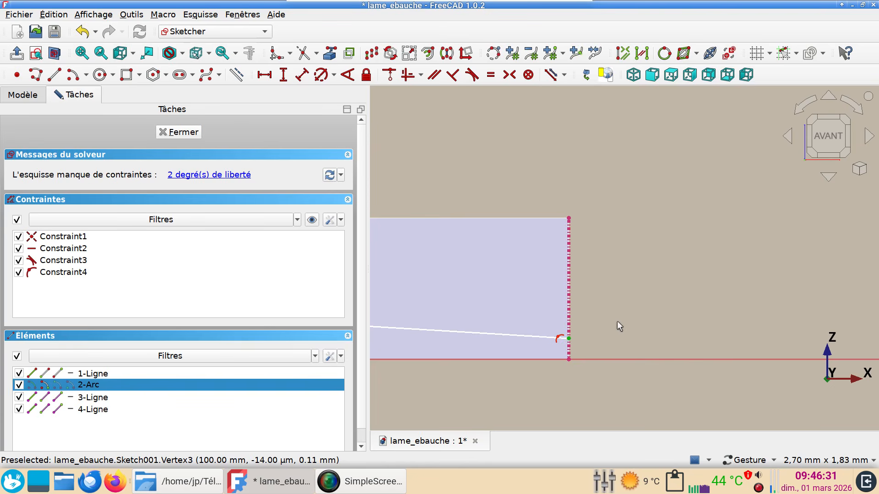
pyautogui.press('i')
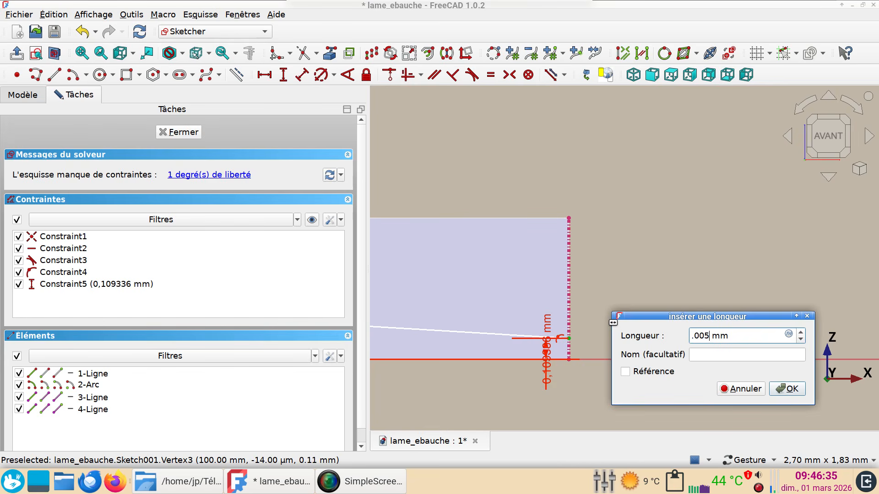
pyautogui.press('Return')
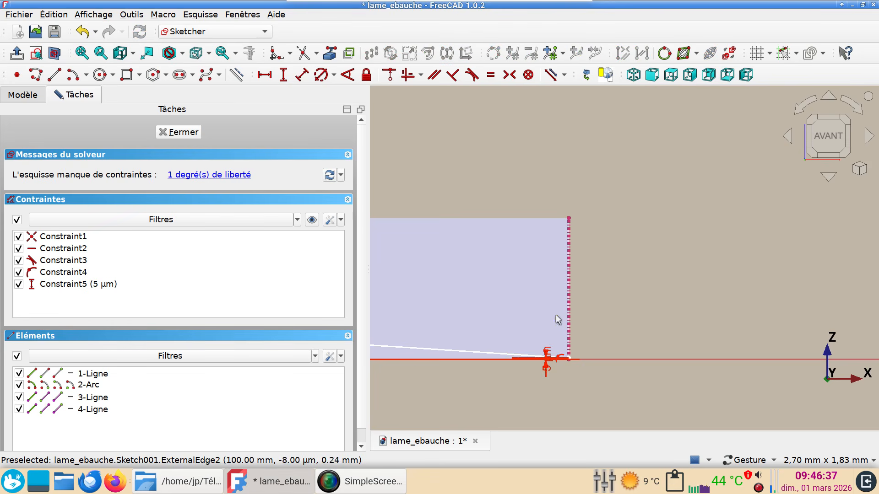
pyautogui.moveTo(549, 357); pyautogui.dragTo(601, 294)
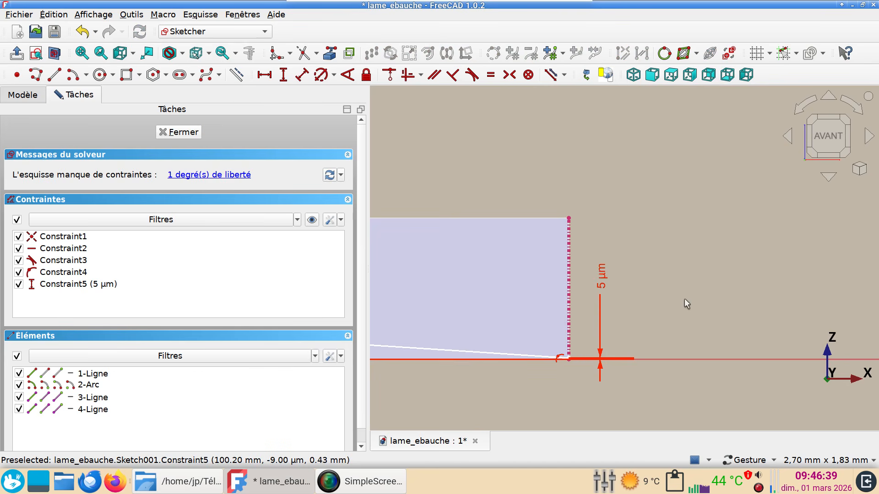
pyautogui.scroll(5, 541, 361)
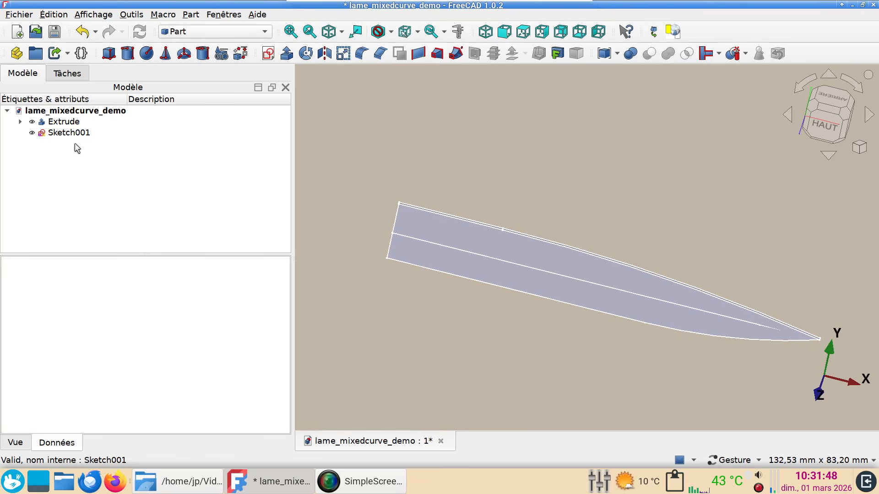
# Switch to the Curves workbench and join the edges of Sketch001 into one B-spline curve
pyautogui.click(68, 133)
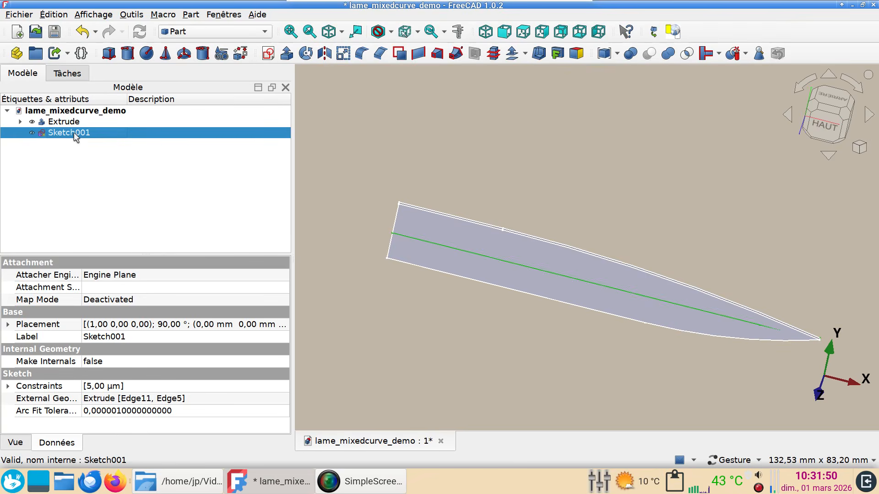
pyautogui.click(507, 173)
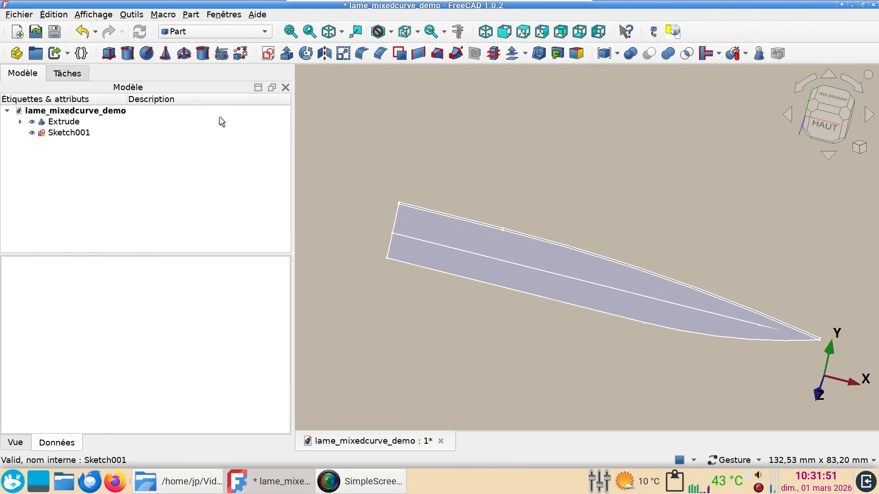
pyautogui.click(223, 35)
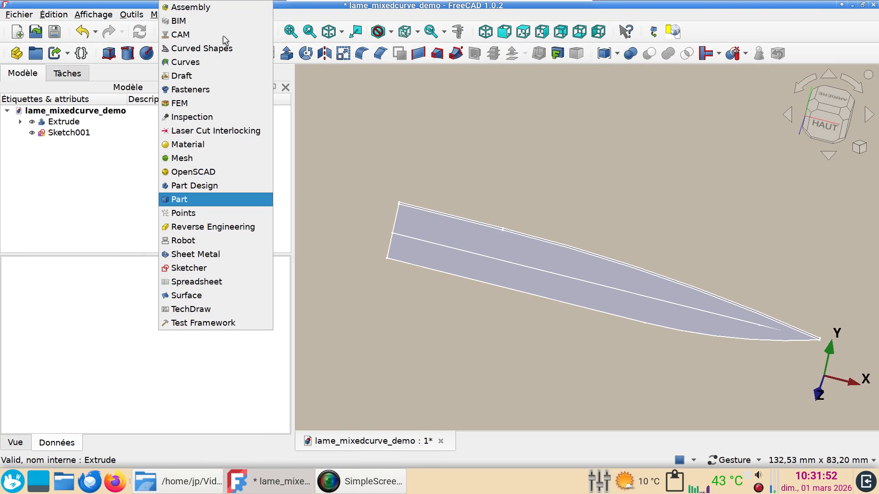
pyautogui.click(221, 59)
pyautogui.scroll(2, 547, 266)
pyautogui.moveTo(477, 366); pyautogui.dragTo(477, 309, button='right')
pyautogui.scroll(-1, 477, 310)
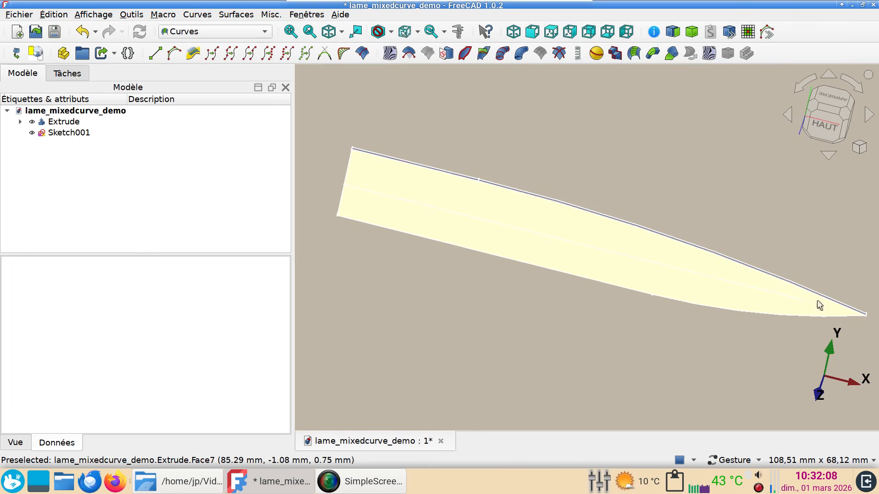
pyautogui.click(69, 132)
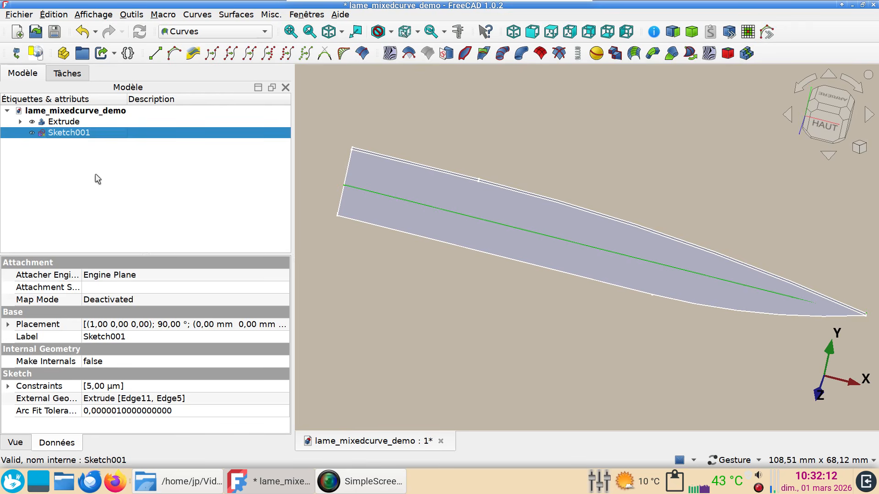
pyautogui.click(232, 53)
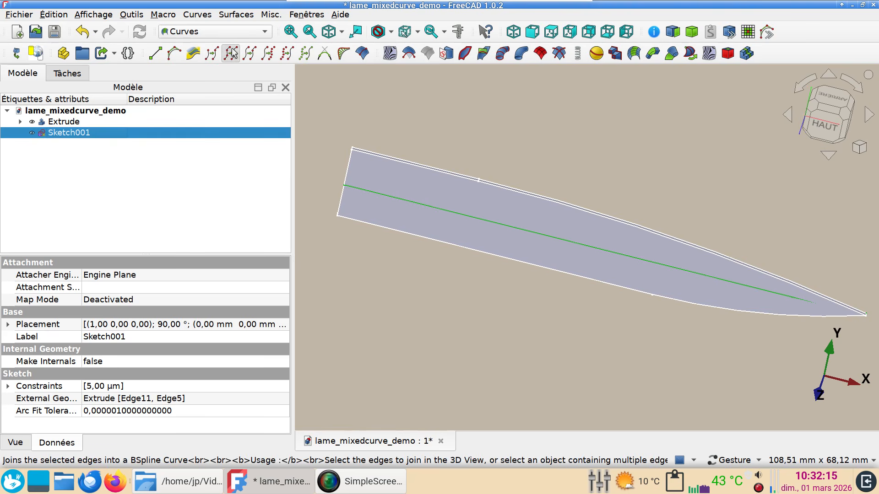
pyautogui.click(86, 162)
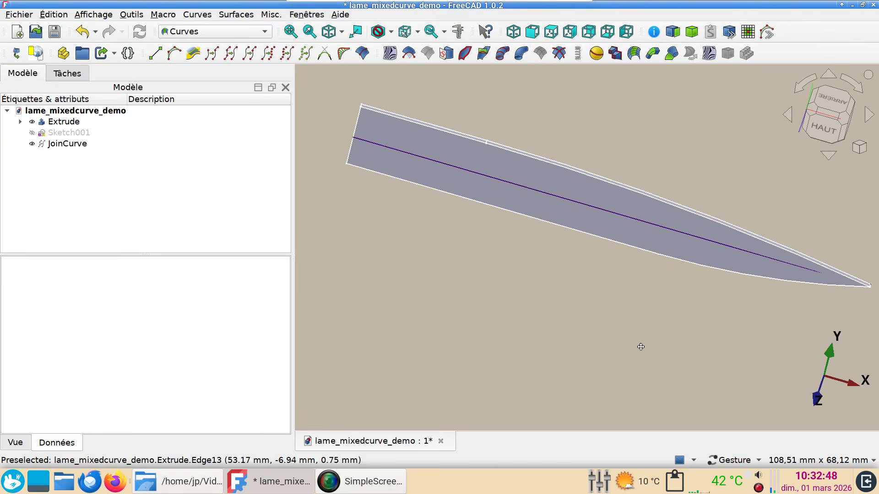
# Join the straight and curved spine edges on the blank's Z = 0 side into a second B-spline curve
pyautogui.moveTo(640, 339); pyautogui.dragTo(619, 377, button='right')
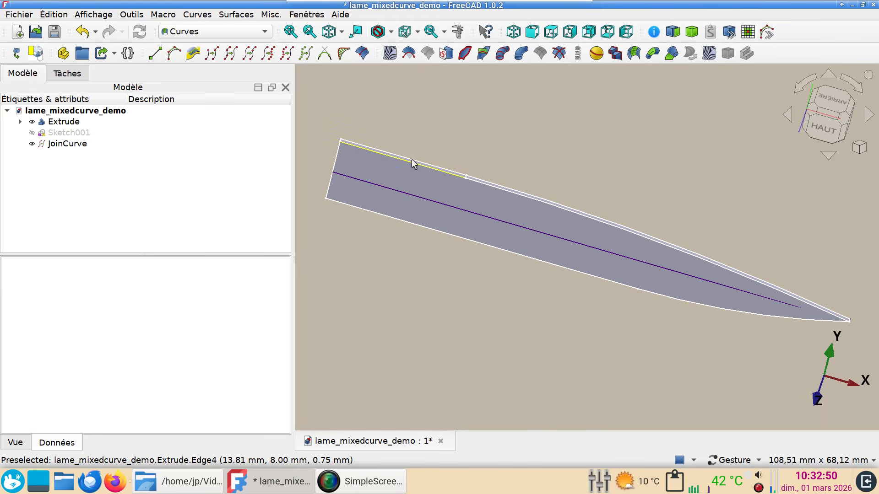
pyautogui.scroll(3, 413, 161)
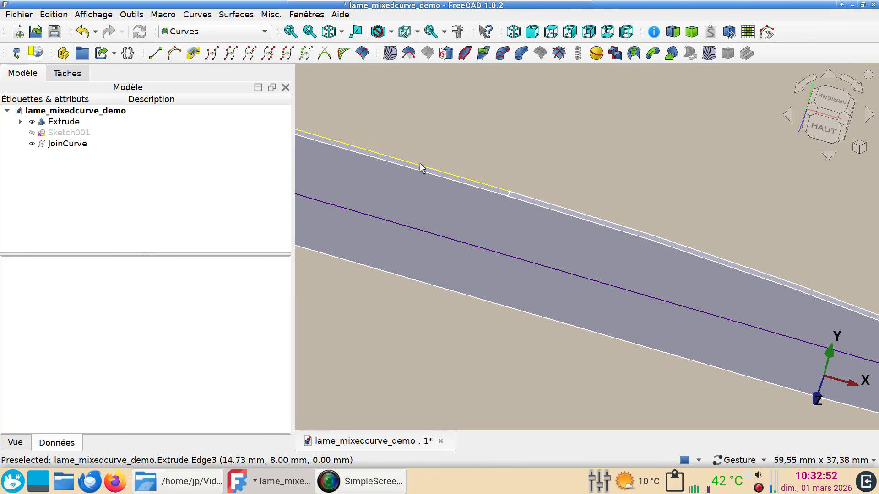
pyautogui.click(421, 168)
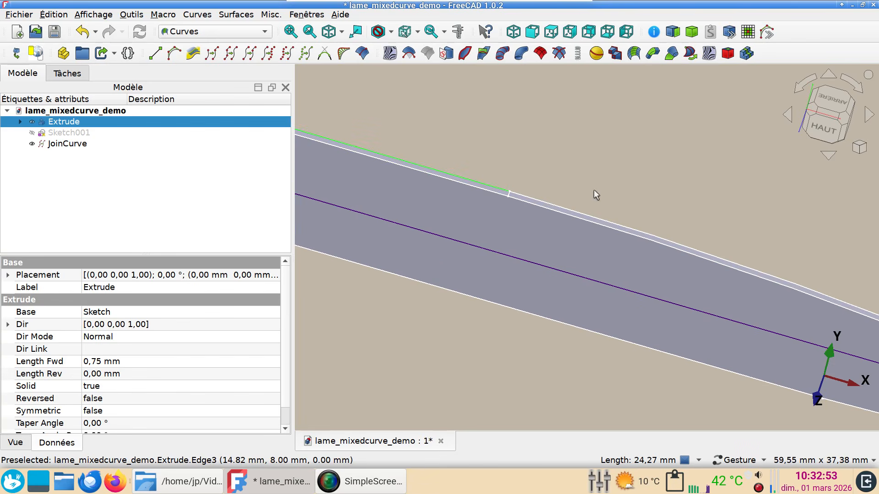
pyautogui.keyDown('ctrl'); pyautogui.click(572, 210); pyautogui.keyUp('ctrl')
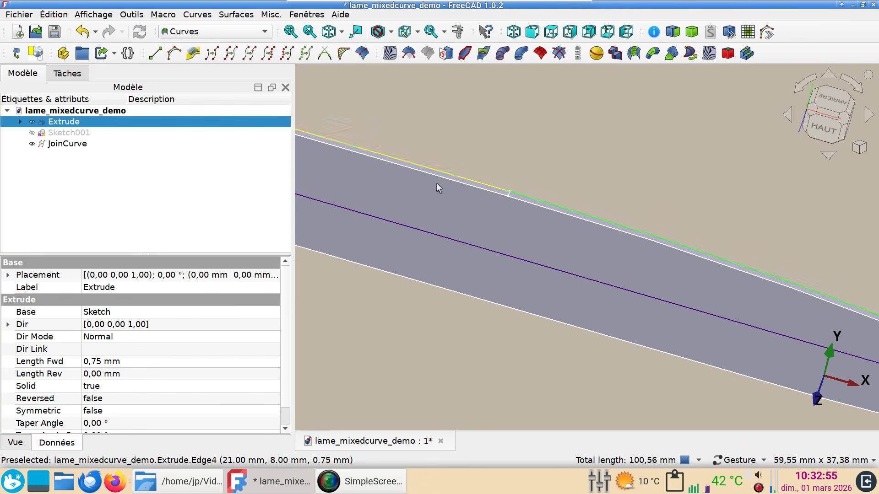
pyautogui.click(231, 53)
pyautogui.scroll(-5, 384, 277)
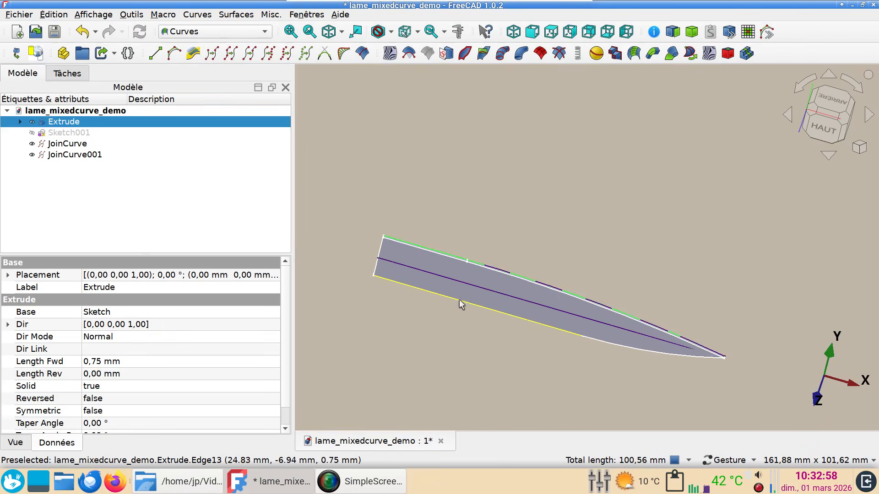
pyautogui.moveTo(581, 388); pyautogui.dragTo(596, 364, button='right')
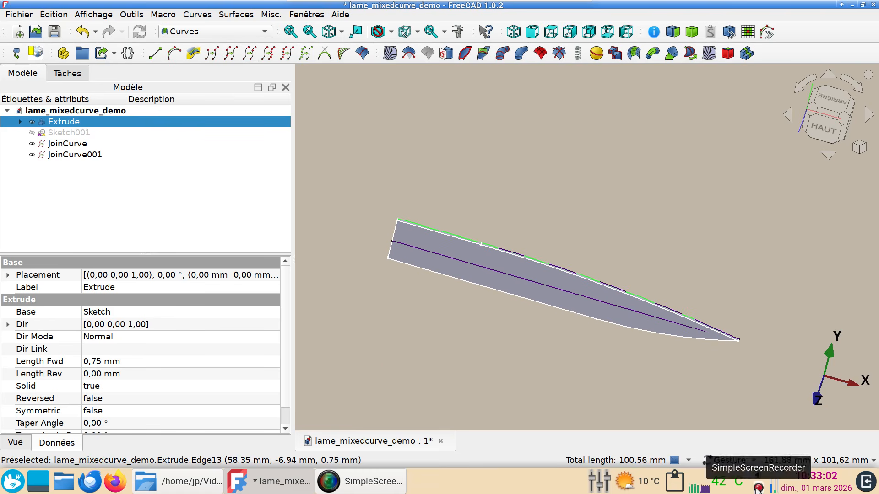
# Switch to the Part workbench and extrude the joined spine curve JoinCurve001 by 10 mm along its normal as a surface
pyautogui.click(238, 31)
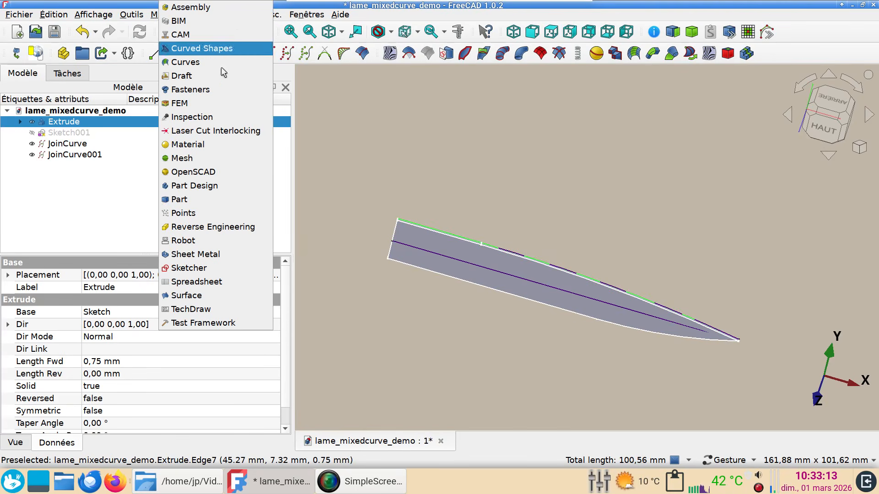
pyautogui.click(179, 199)
pyautogui.click(82, 144)
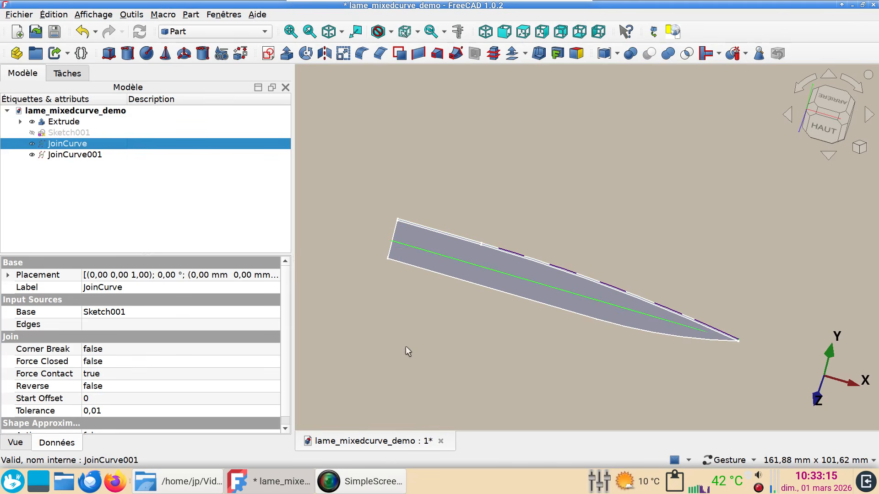
pyautogui.click(103, 155)
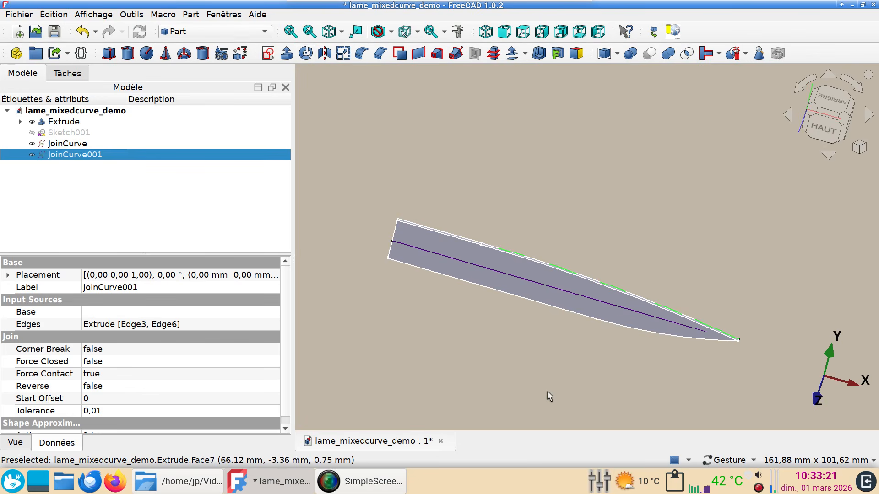
pyautogui.moveTo(829, 242); pyautogui.dragTo(791, 233)
pyautogui.click(287, 54)
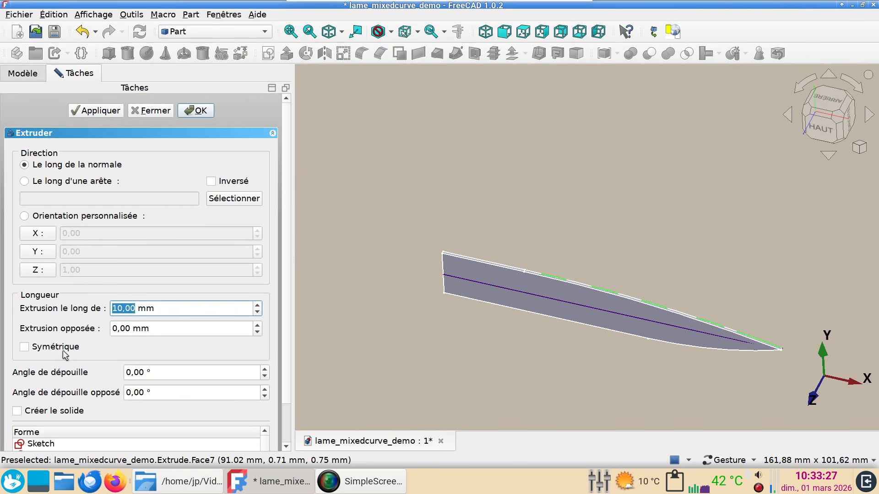
pyautogui.click(191, 110)
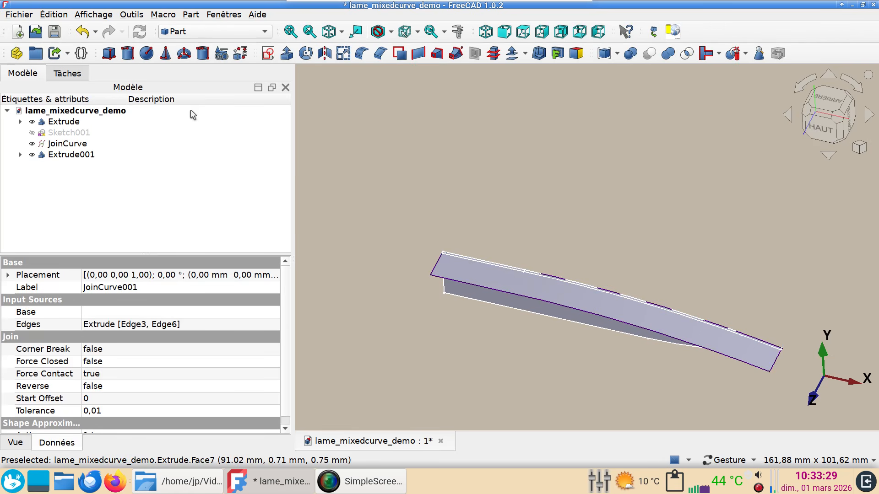
# Extrude the joined profile curve JoinCurve by 20 mm along its normal as a surface
pyautogui.moveTo(391, 220); pyautogui.dragTo(433, 195)
pyautogui.moveTo(460, 255); pyautogui.dragTo(524, 190, button='right')
pyautogui.click(64, 144)
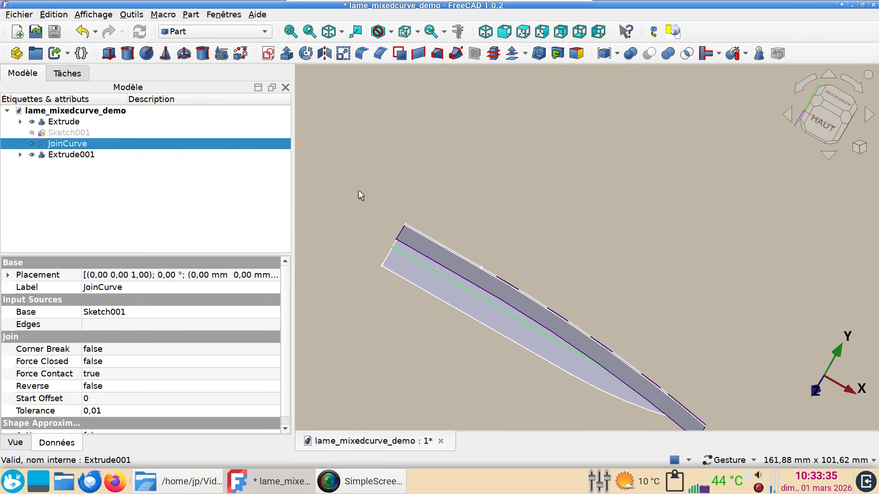
pyautogui.click(287, 54)
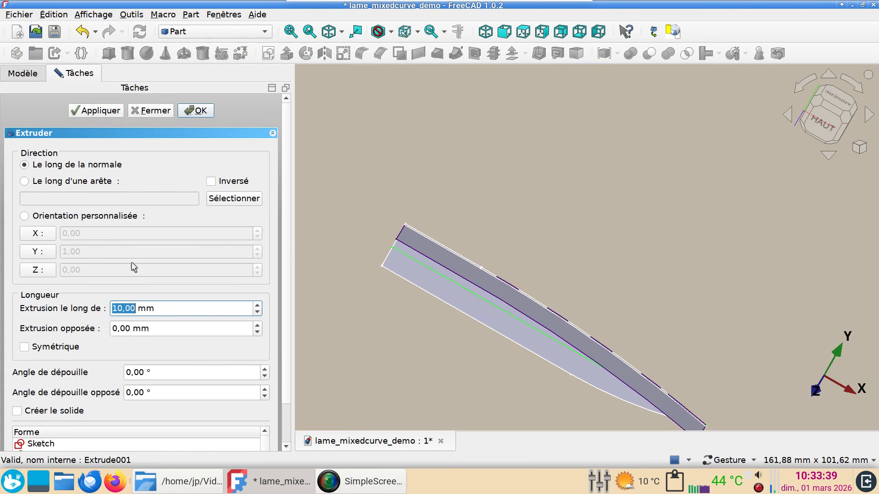
pyautogui.write('0')
pyautogui.tripleClick(147, 306)
pyautogui.write('20')
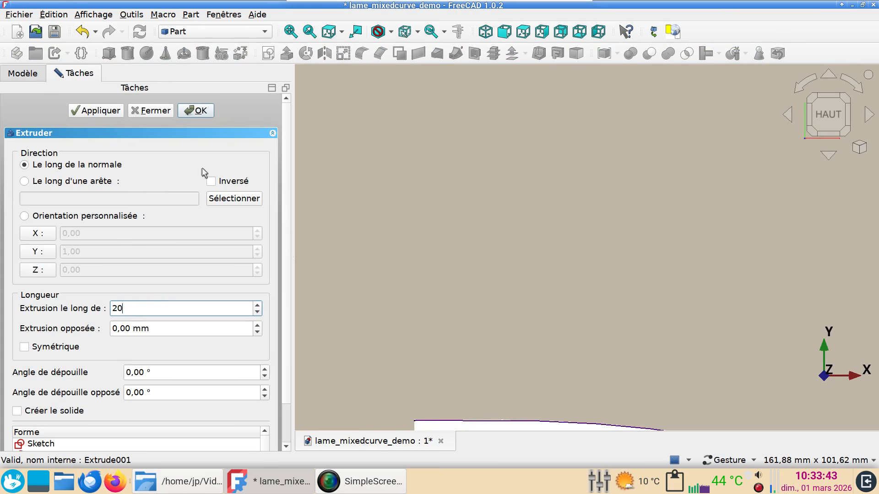
pyautogui.click(210, 111)
# Slice the spine surface Extrude001 apart with the profile surface Extrude002
pyautogui.moveTo(586, 176); pyautogui.dragTo(603, 259)
pyautogui.moveTo(603, 265); pyautogui.dragTo(425, 357, button='right')
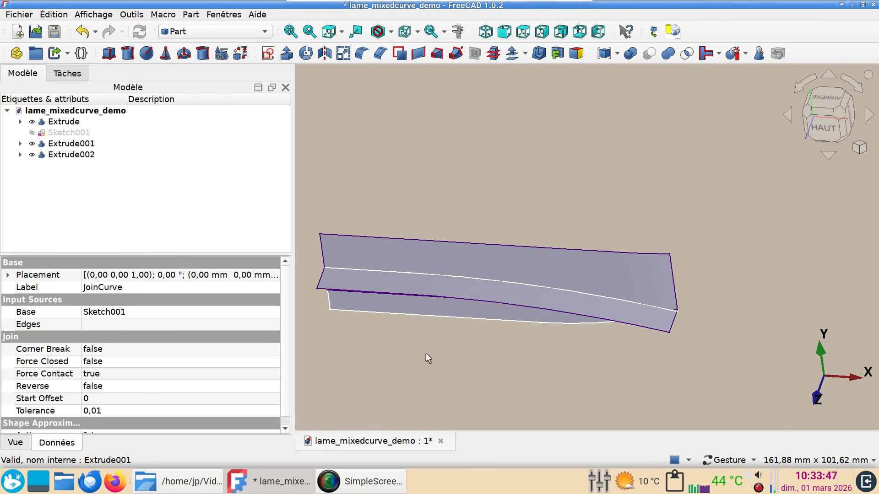
pyautogui.click(462, 282)
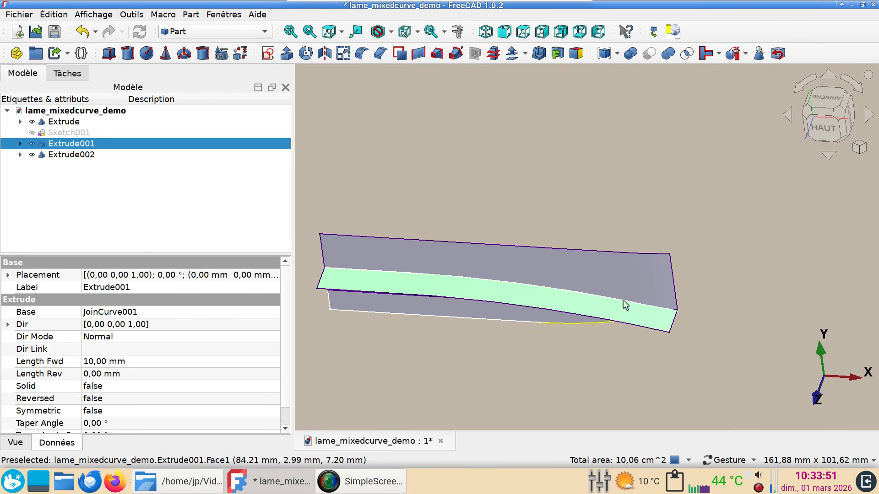
pyautogui.keyDown('ctrl'); pyautogui.click(633, 281); pyautogui.keyUp('ctrl')
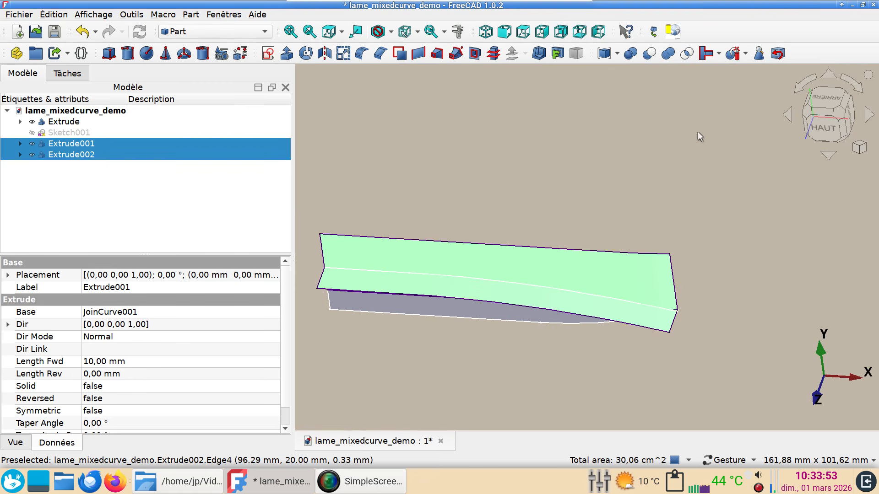
pyautogui.click(745, 54)
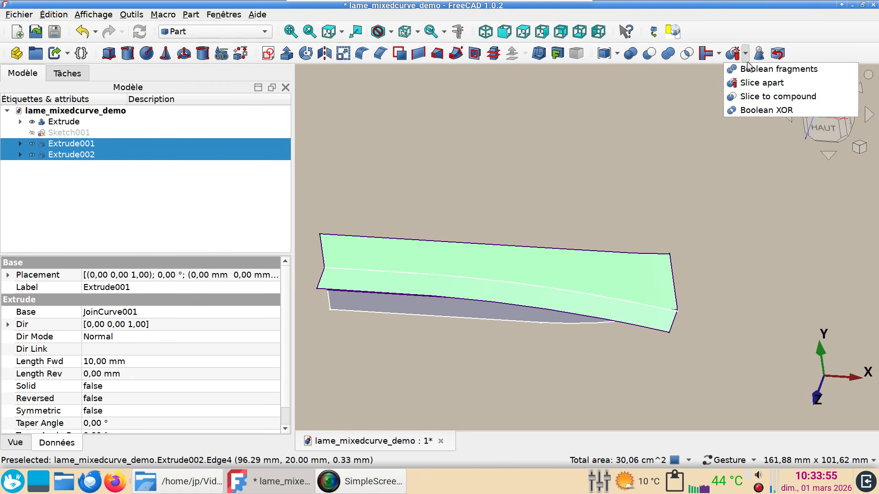
pyautogui.click(754, 83)
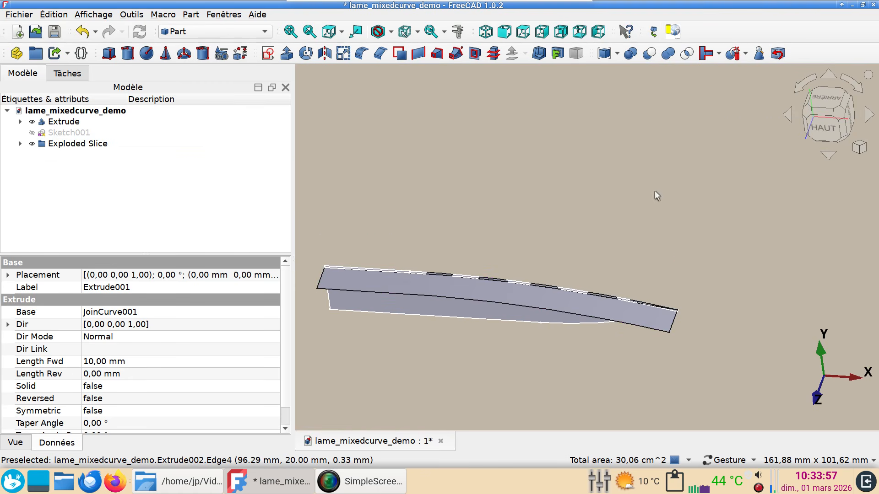
# Hide the unneeded outer piece Slice.1 and the blade blank Extrude so only the thin strip Slice.0 is shown
pyautogui.click(618, 313)
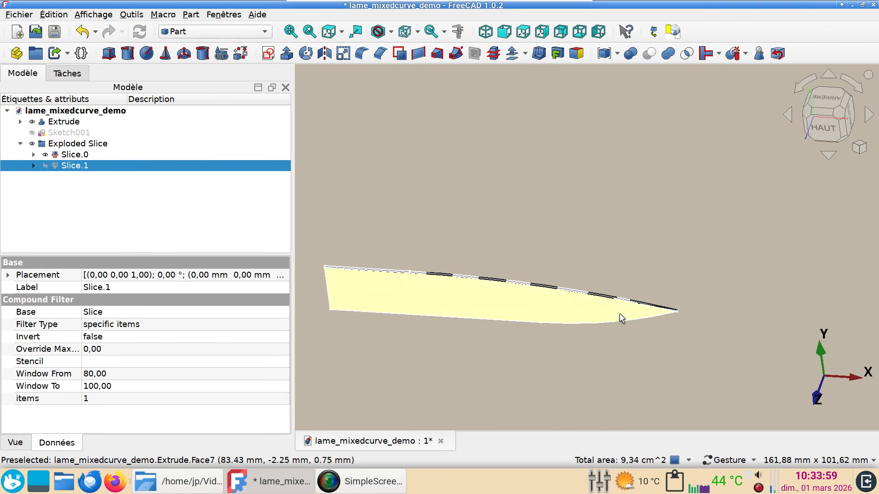
pyautogui.moveTo(644, 241); pyautogui.dragTo(582, 344)
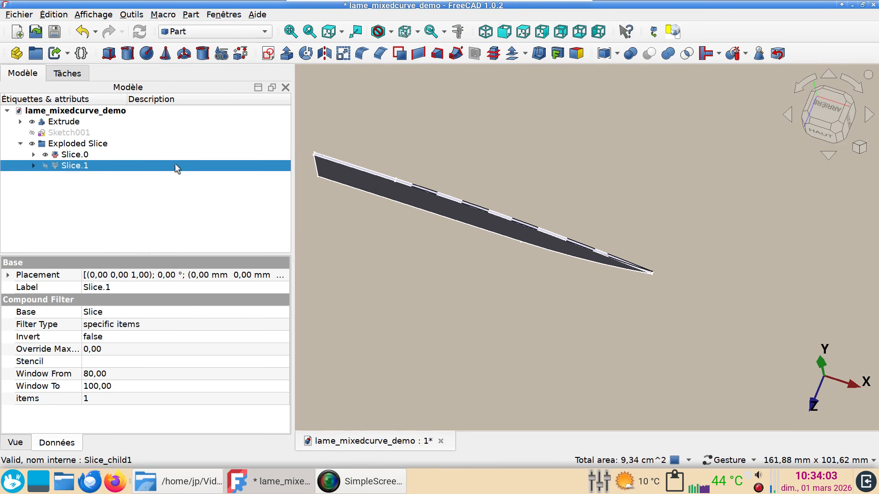
pyautogui.click(78, 123)
pyautogui.press('space')
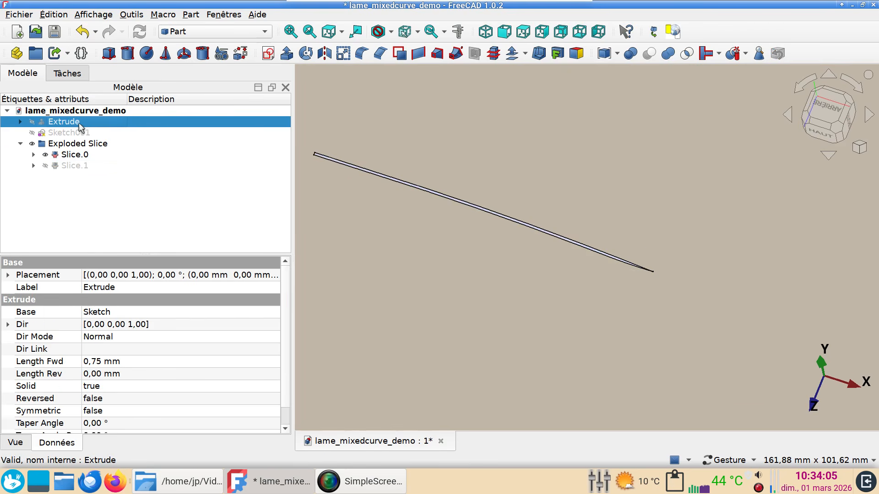
pyautogui.moveTo(504, 326)
pyautogui.mouseDown()
pyautogui.moveTo(526, 298)
pyautogui.moveTo(494, 323)
pyautogui.mouseUp()
pyautogui.moveTo(496, 306); pyautogui.dragTo(534, 276, button='right')
pyautogui.moveTo(515, 324); pyautogui.dragTo(478, 330)
pyautogui.moveTo(458, 363); pyautogui.dragTo(461, 396)
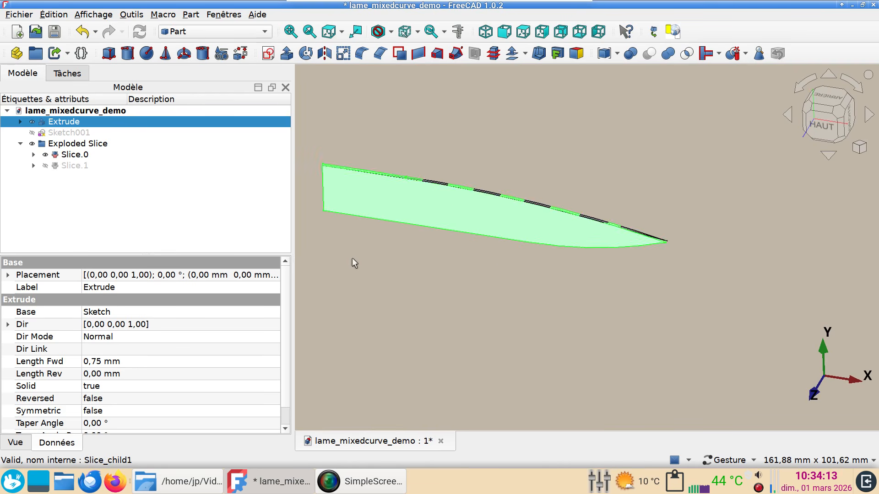
pyautogui.scroll(2, 354, 254)
pyautogui.moveTo(402, 274); pyautogui.dragTo(396, 311, button='right')
pyautogui.press('space')
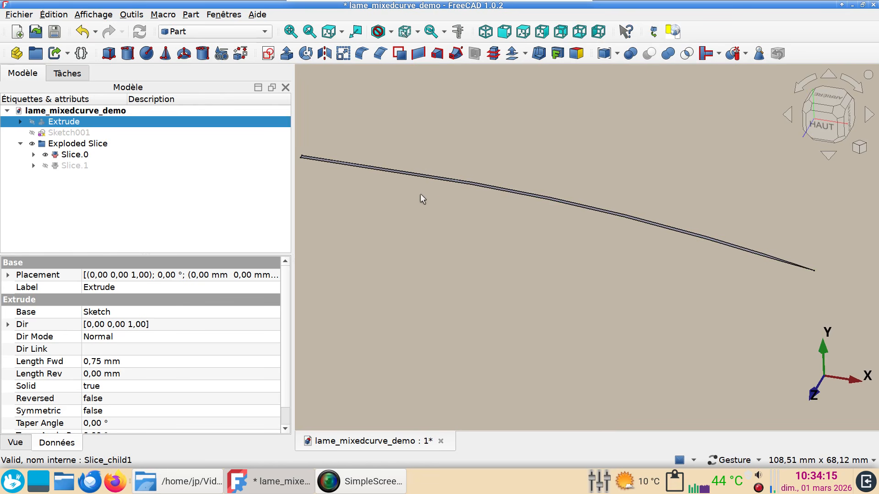
# In the Curves workbench, join the long profile-cut edges of Slice.0 into a B-spline curve, and hide Slice.0
pyautogui.click(428, 177)
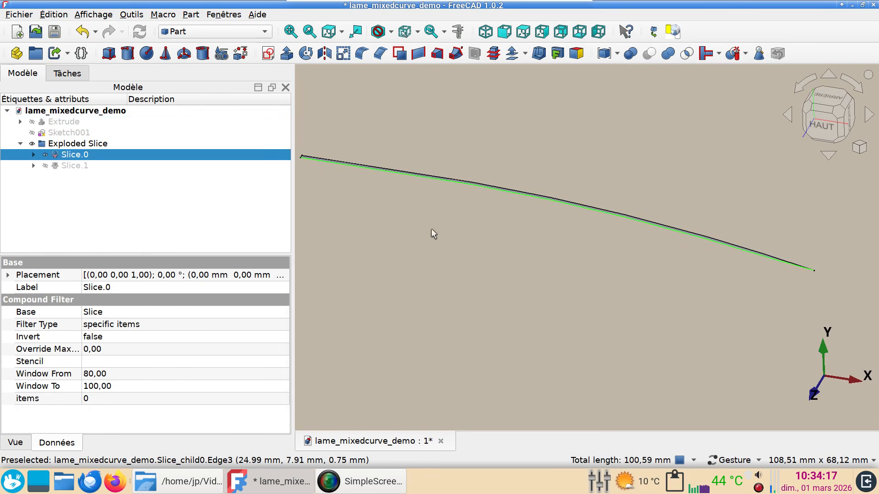
pyautogui.click(215, 31)
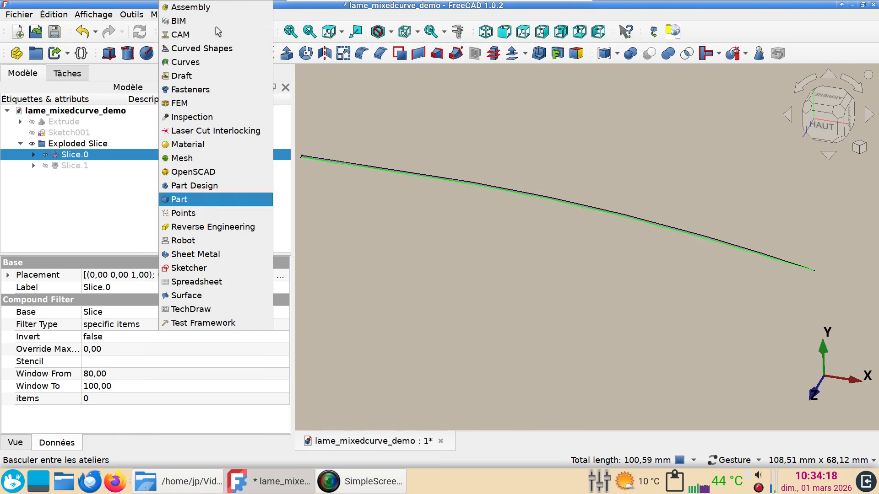
pyautogui.click(217, 69)
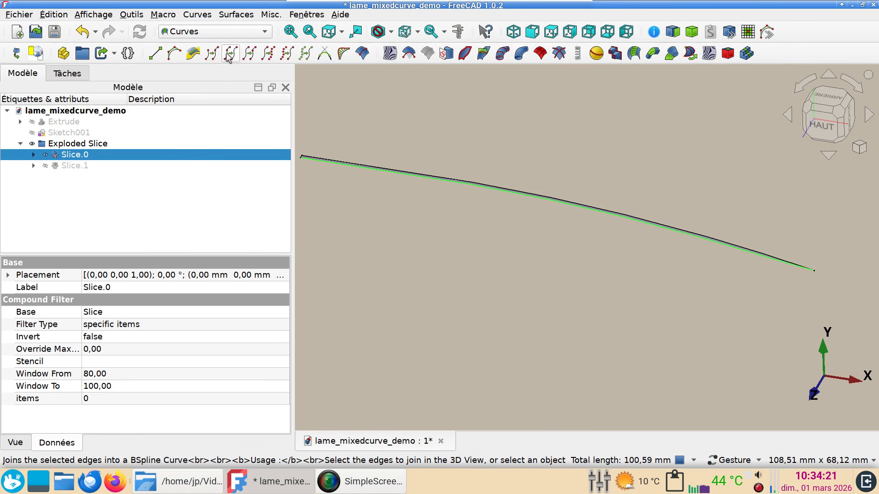
pyautogui.click(230, 52)
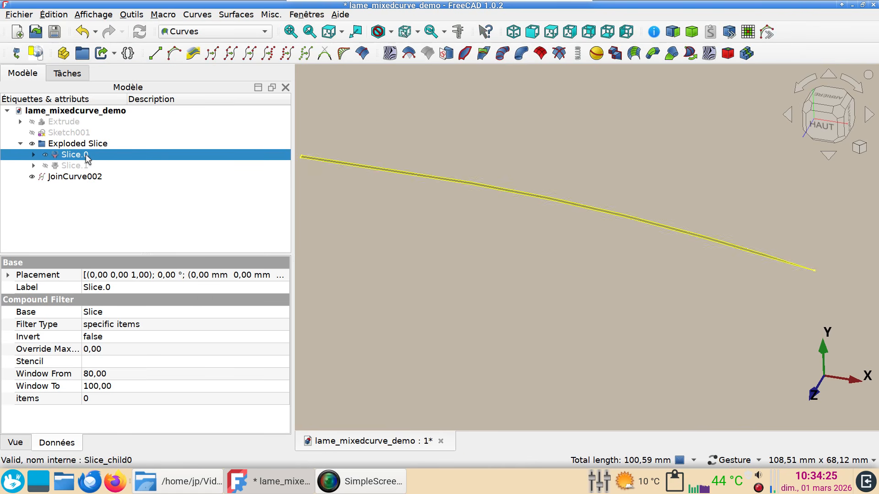
pyautogui.press('space')
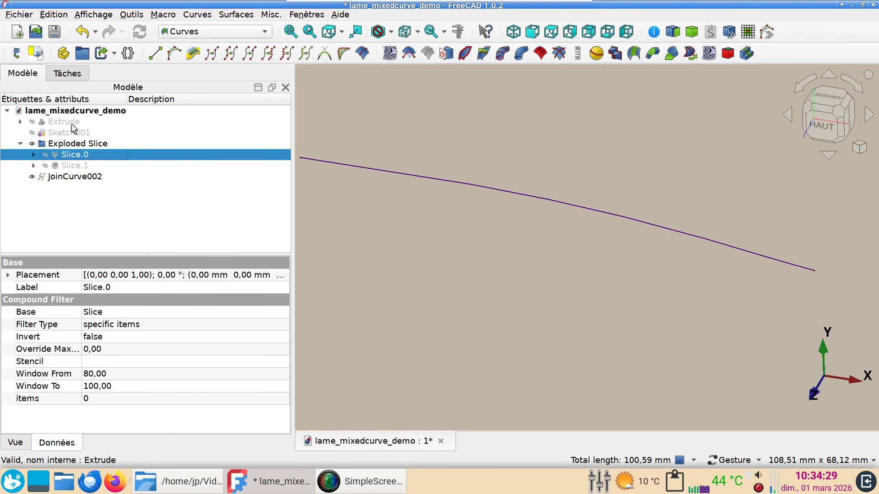
# Show the blade blank Extrude again and check the joined spine curve against its spine face
pyautogui.click(72, 123)
pyautogui.press('space')
pyautogui.moveTo(617, 188); pyautogui.dragTo(683, 189)
pyautogui.moveTo(809, 266); pyautogui.dragTo(755, 288)
pyautogui.moveTo(755, 288); pyautogui.dragTo(585, 346, button='right')
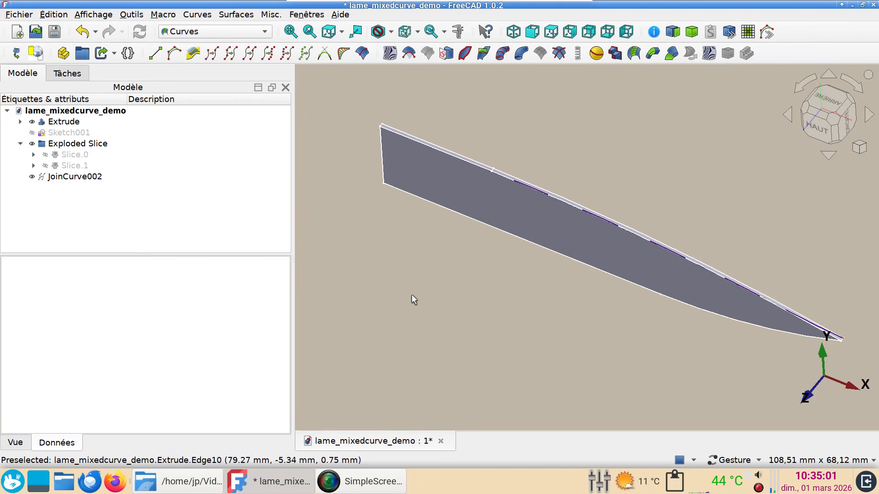
pyautogui.scroll(1, 414, 293)
pyautogui.moveTo(453, 321)
pyautogui.mouseDown()
pyautogui.moveTo(469, 316)
pyautogui.moveTo(465, 307)
pyautogui.moveTo(446, 310)
pyautogui.moveTo(451, 319)
pyautogui.mouseUp()
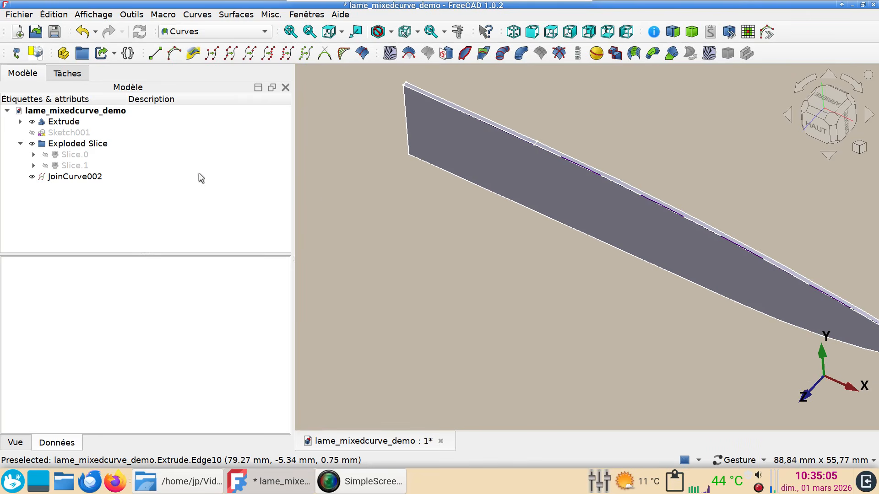
pyautogui.click(98, 123)
pyautogui.press('space')
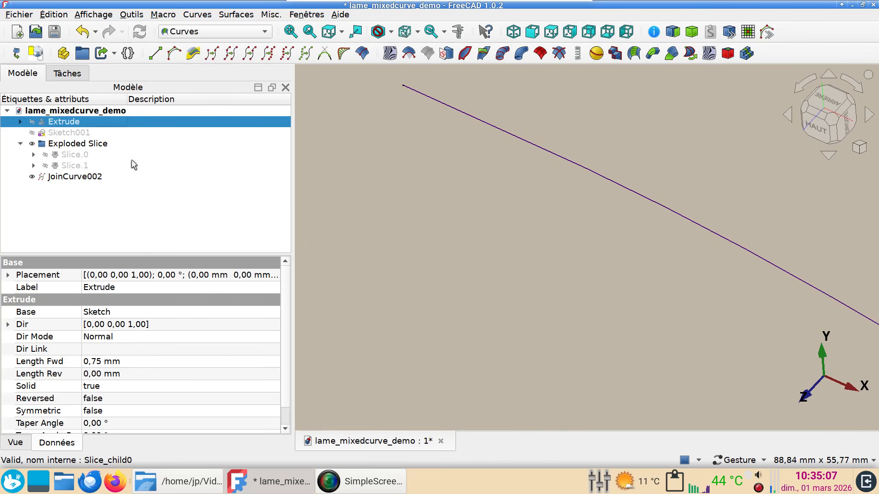
pyautogui.press('space')
pyautogui.moveTo(470, 295)
pyautogui.mouseDown()
pyautogui.moveTo(481, 290)
pyautogui.moveTo(459, 292)
pyautogui.mouseUp()
pyautogui.moveTo(519, 335); pyautogui.dragTo(583, 202)
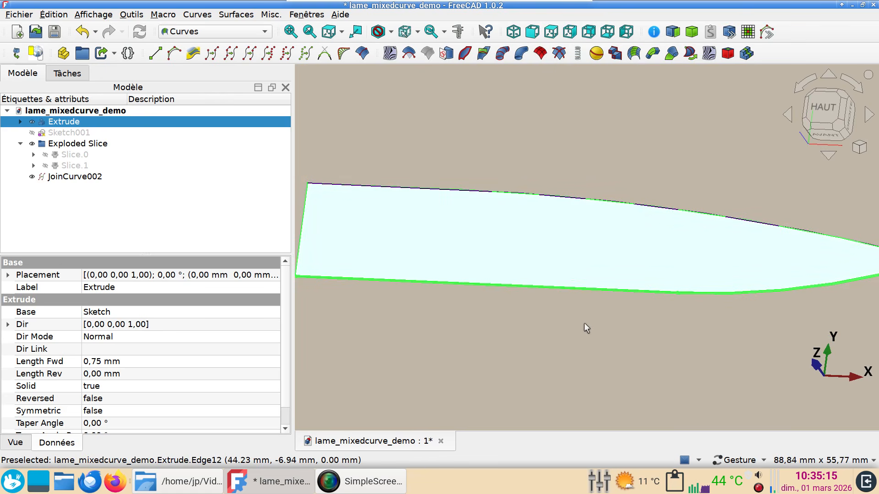
# Join the straight and curved cutting-edge edges on the blank's Z = 0 side into a B-spline curve
pyautogui.scroll(3, 584, 320)
pyautogui.click(638, 311)
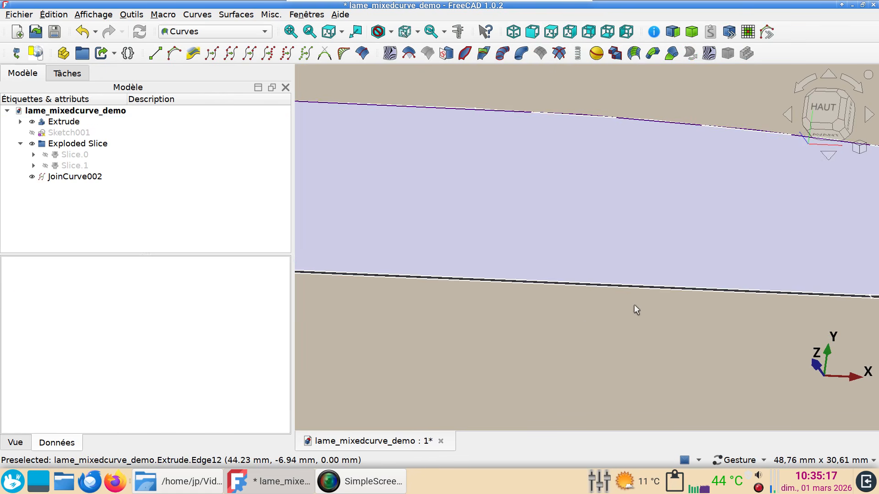
pyautogui.scroll(2, 636, 301)
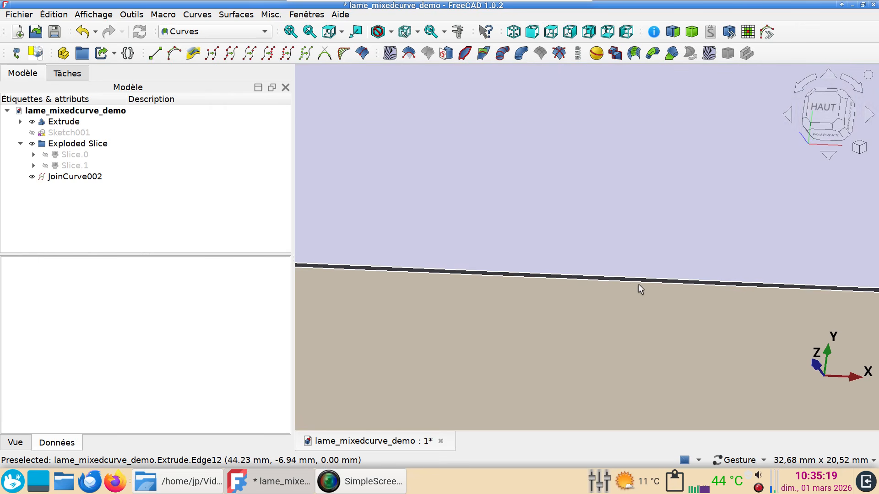
pyautogui.click(638, 286)
pyautogui.scroll(-3, 645, 299)
pyautogui.scroll(-1, 645, 299)
pyautogui.moveTo(690, 341); pyautogui.dragTo(470, 349, button='right')
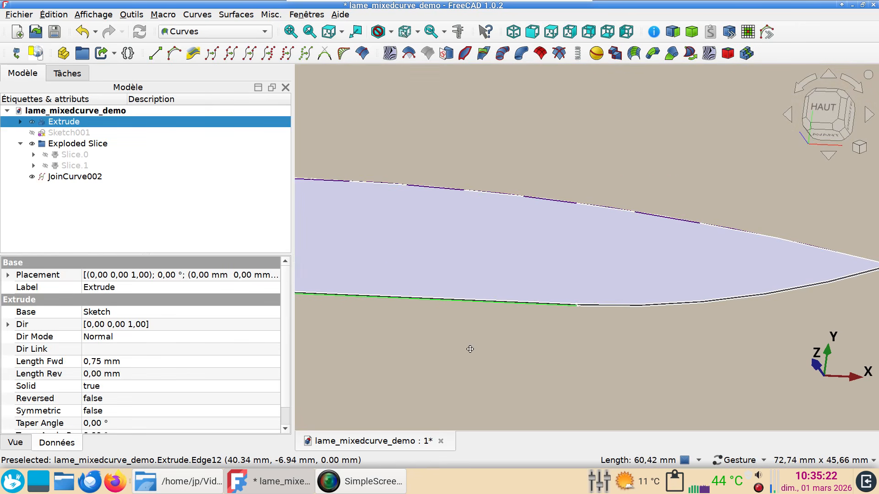
pyautogui.keyDown('ctrl'); pyautogui.click(608, 306); pyautogui.keyUp('ctrl')
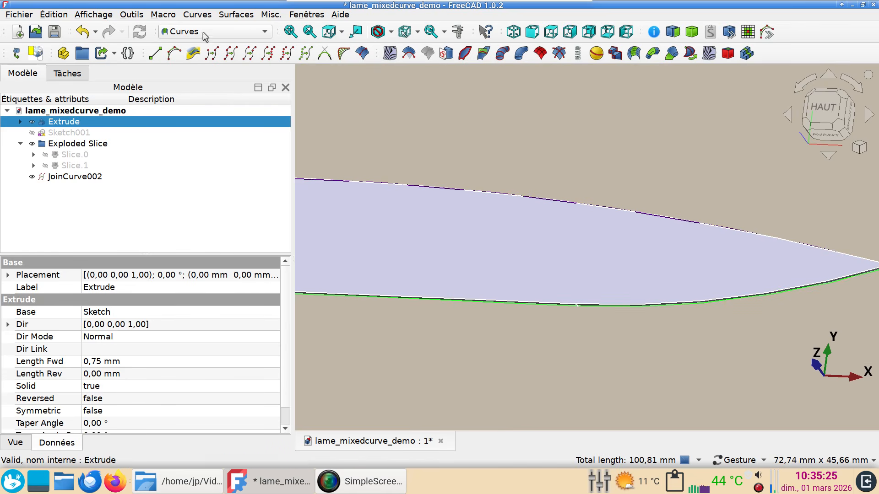
pyautogui.click(230, 54)
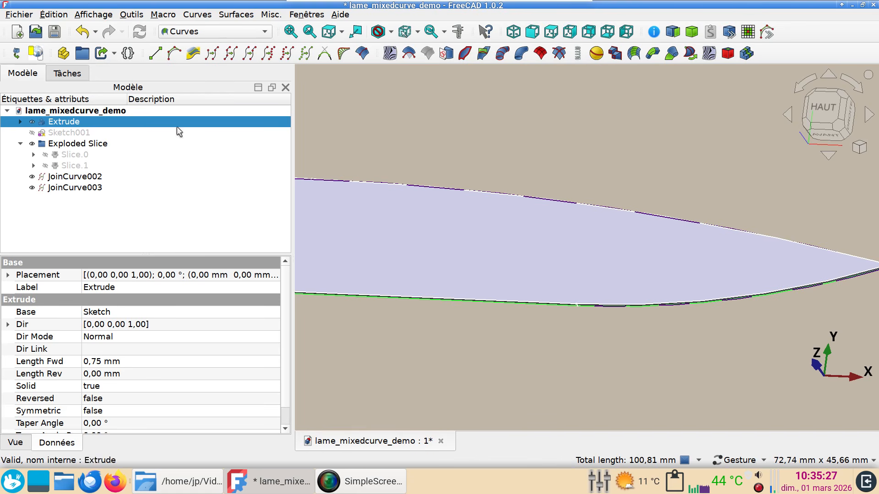
# Set the Z placement position of the cutting-edge curve JoinCurve003 to 0.005 mm
pyautogui.click(68, 188)
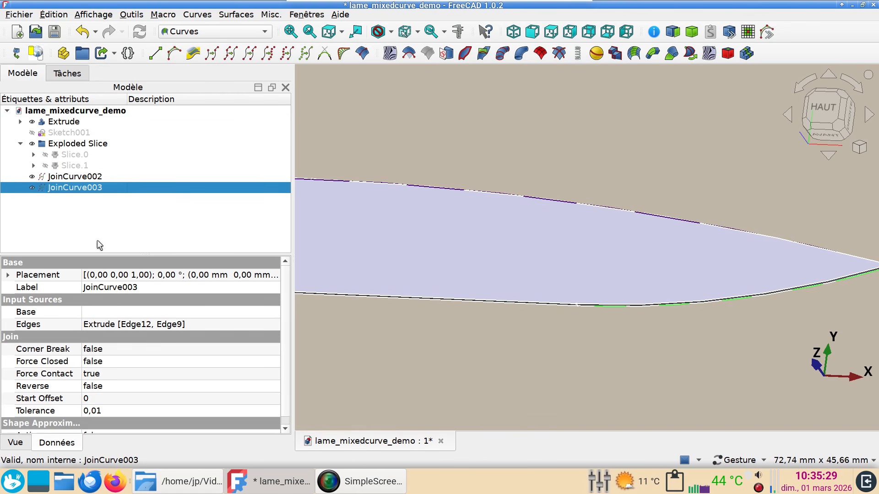
pyautogui.moveTo(737, 337); pyautogui.dragTo(674, 280)
pyautogui.moveTo(641, 162); pyautogui.dragTo(631, 132, button='right')
pyautogui.scroll(-4, 641, 203)
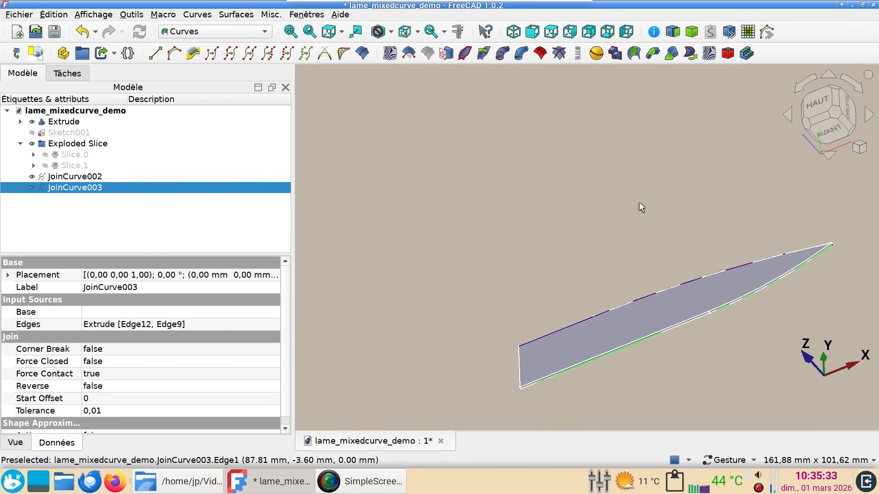
pyautogui.moveTo(589, 212); pyautogui.dragTo(570, 245)
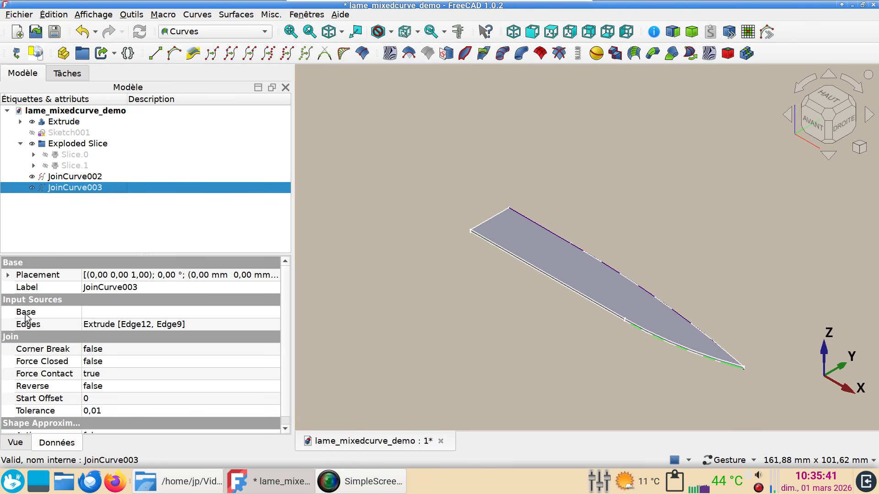
pyautogui.click(8, 275)
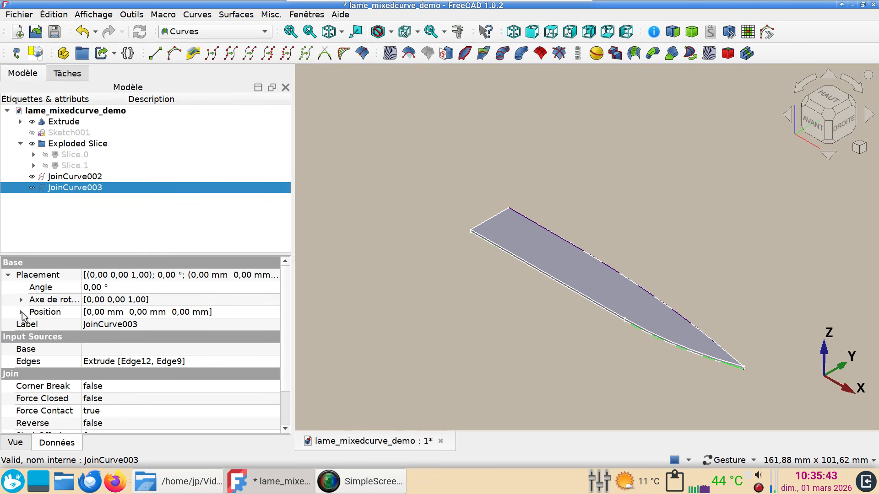
pyautogui.click(22, 312)
pyautogui.click(127, 350)
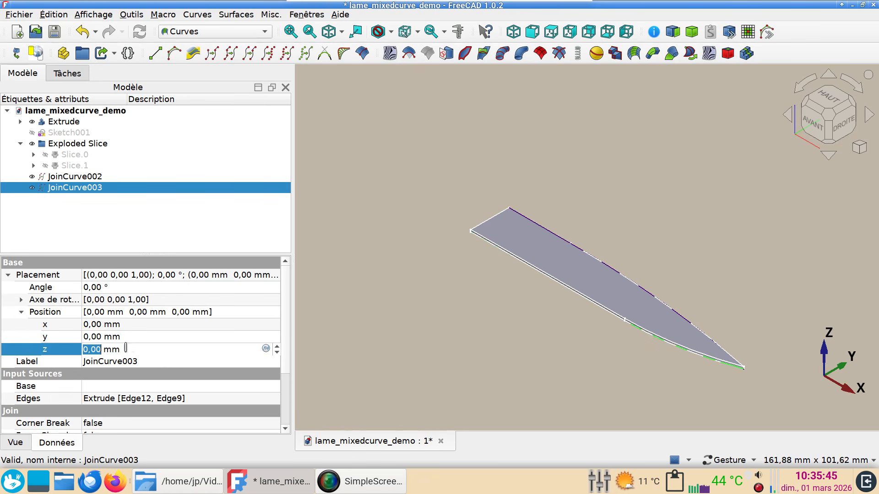
pyautogui.write('.005')
pyautogui.press('Return')
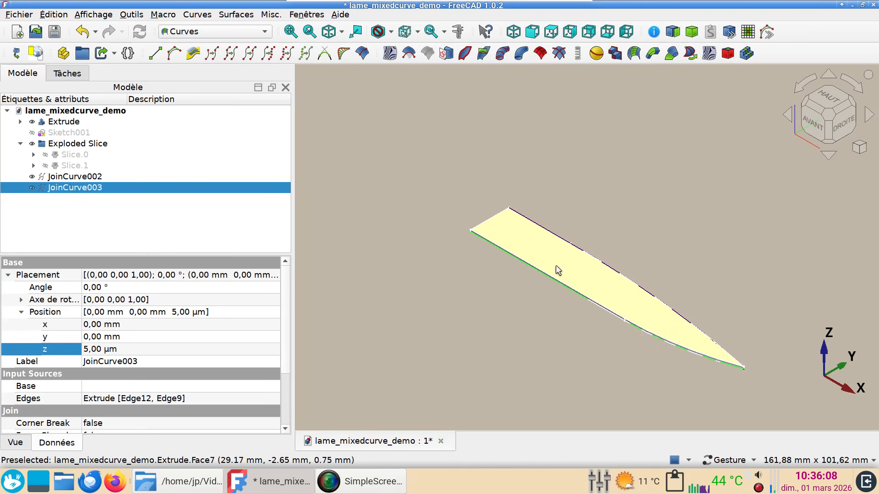
# Hide the blade blank Extrude and display the origin axis cross with the two joined curves
pyautogui.click(136, 123)
pyautogui.press('space')
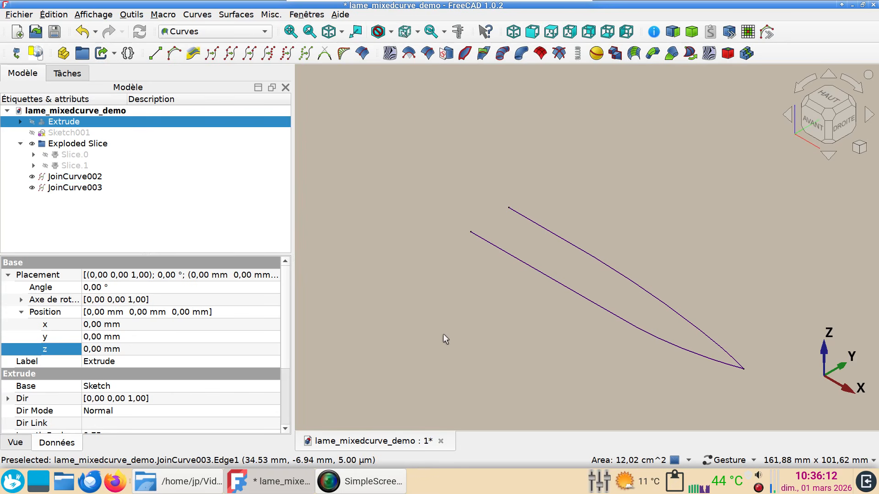
pyautogui.press('a')
pyautogui.press('c')
pyautogui.moveTo(458, 339); pyautogui.dragTo(618, 301)
pyautogui.moveTo(618, 302); pyautogui.dragTo(623, 274, button='right')
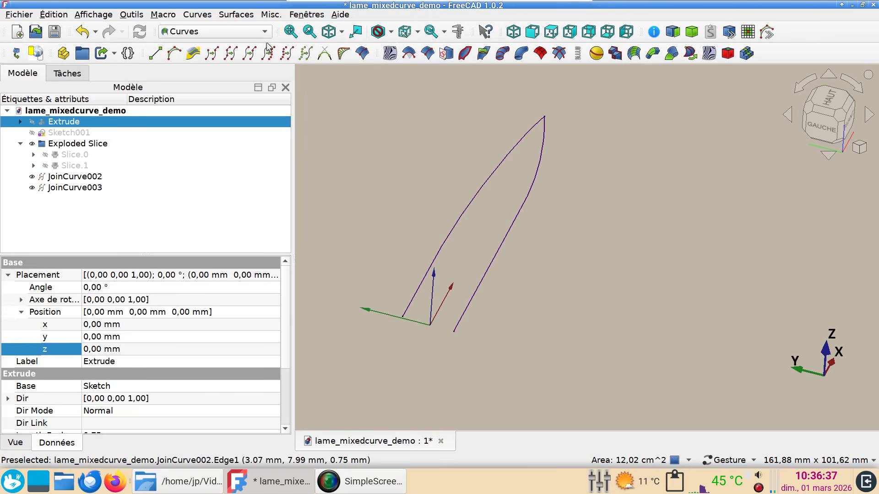
# Switch to the Part workbench and create a new sketch on the YZ plane
pyautogui.click(239, 31)
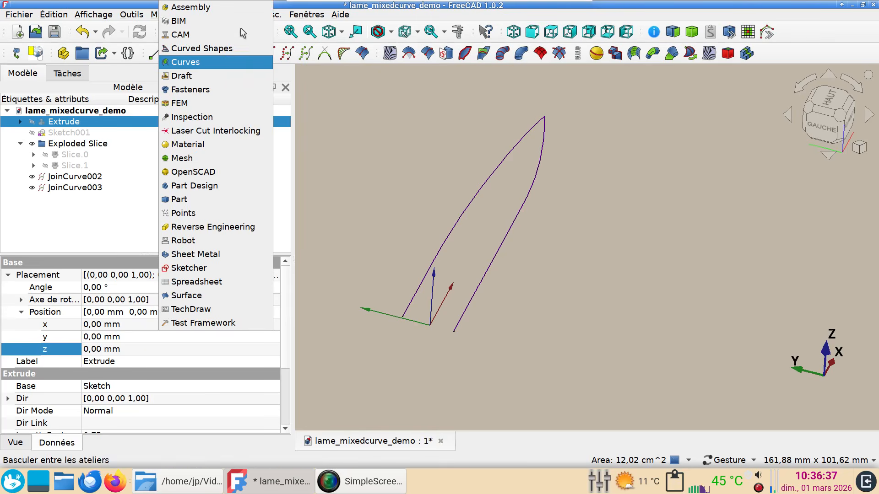
pyautogui.click(211, 199)
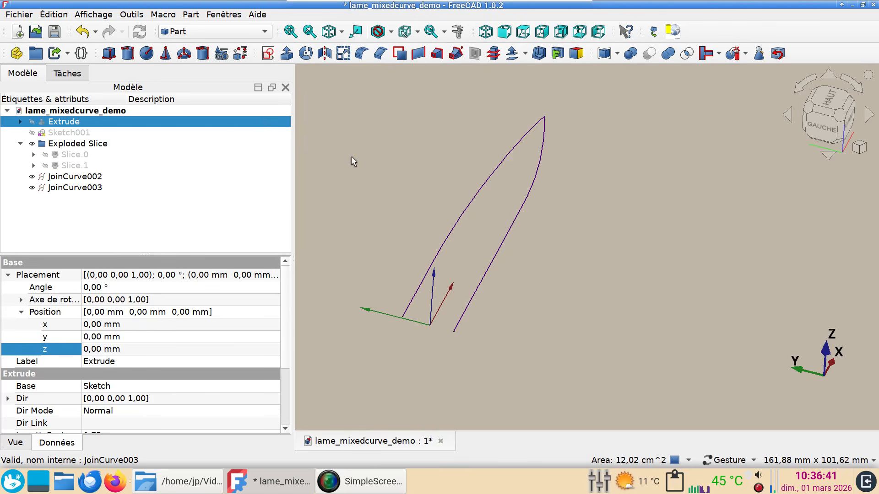
pyautogui.click(350, 158)
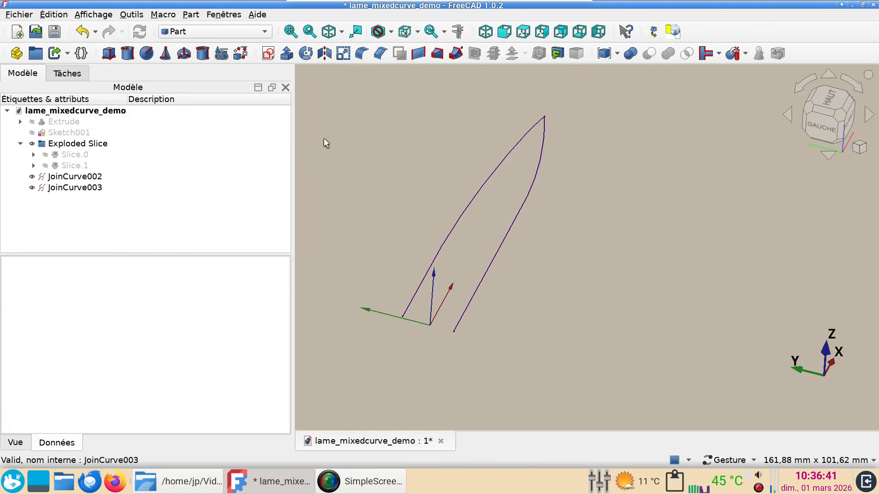
pyautogui.click(269, 54)
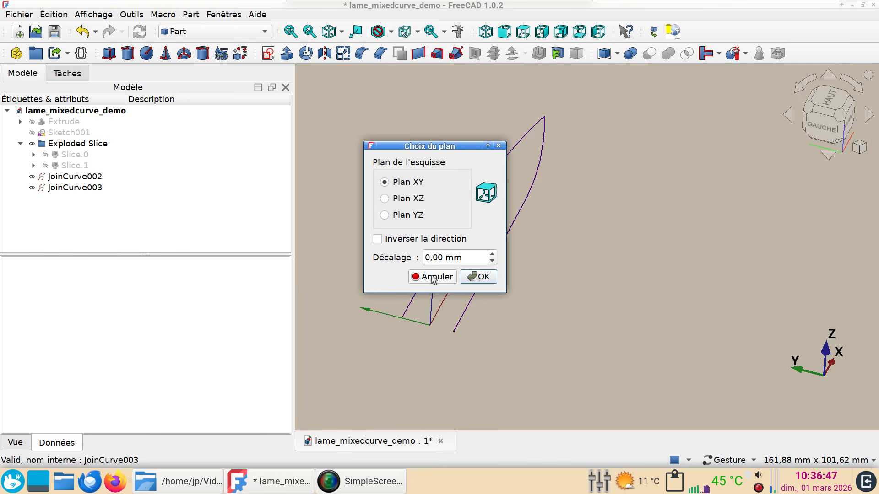
pyautogui.click(385, 215)
pyautogui.click(480, 277)
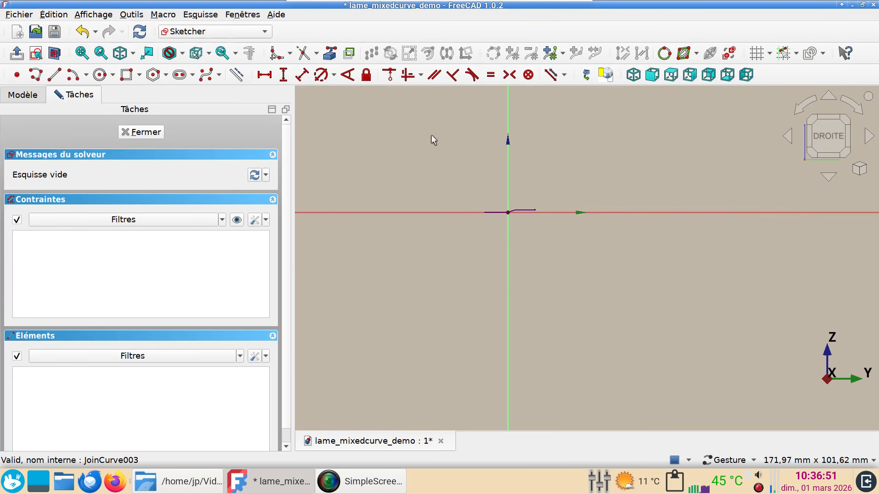
# Link the heel end points of the cutting-edge curve and the spine curve into the sketch as external geometry
pyautogui.scroll(4, 504, 246)
pyautogui.moveTo(569, 270); pyautogui.dragTo(574, 354, button='right')
pyautogui.scroll(1, 557, 325)
pyautogui.moveTo(575, 291); pyautogui.dragTo(594, 311, button='right')
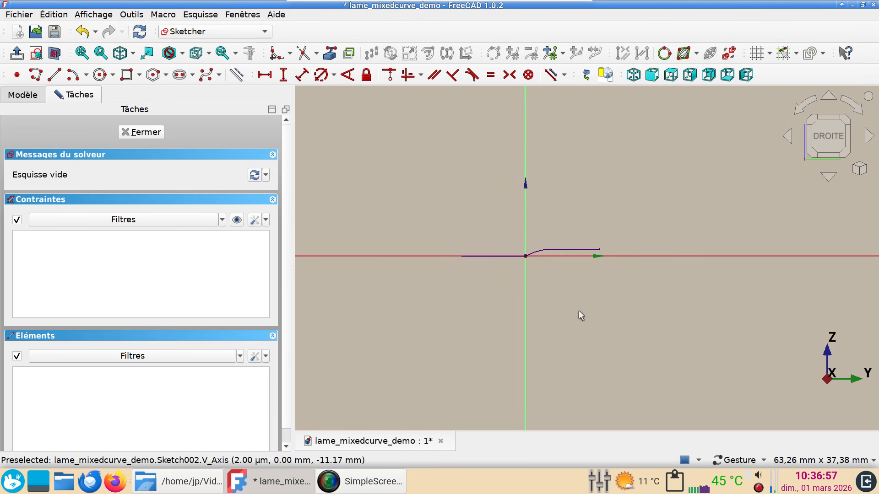
pyautogui.moveTo(579, 301)
pyautogui.mouseDown()
pyautogui.moveTo(586, 308)
pyautogui.moveTo(580, 315)
pyautogui.mouseUp()
pyautogui.moveTo(636, 314)
pyautogui.mouseDown(button='right')
pyautogui.moveTo(630, 284)
pyautogui.moveTo(653, 277)
pyautogui.mouseUp(button='right')
pyautogui.scroll(1, 630, 286)
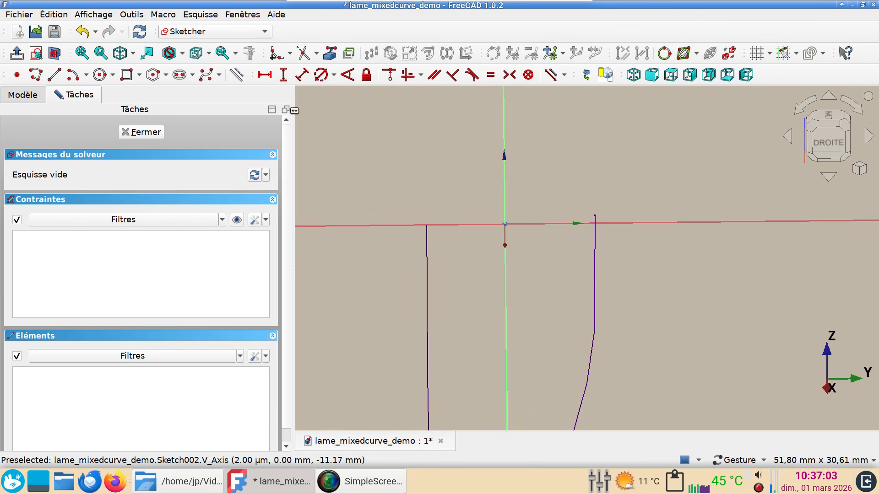
pyautogui.click(329, 58)
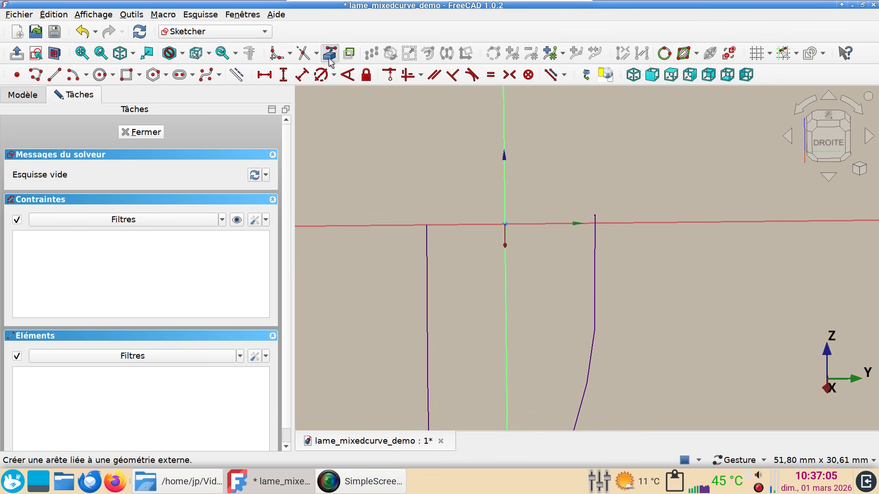
pyautogui.click(428, 222)
pyautogui.click(595, 216)
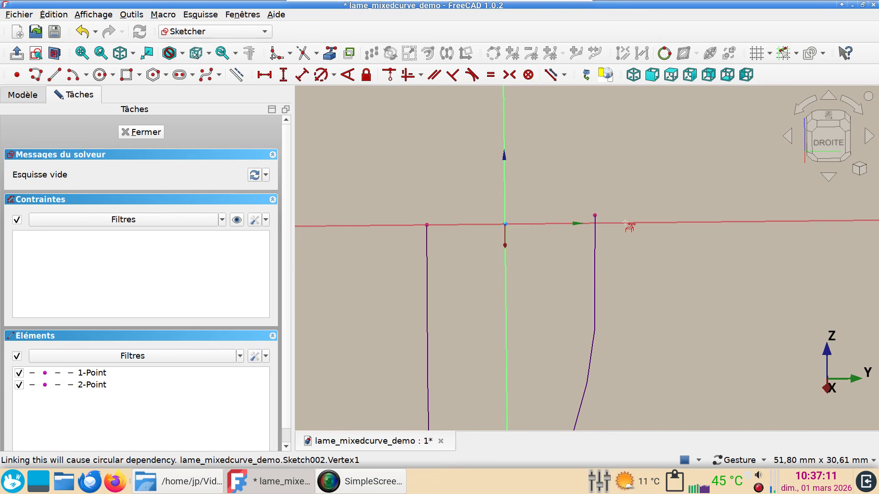
# Section the view at the sketch plane, face it squarely, and start a polyline with a horizontal segment from the spine point to about Y -2.9 mm
pyautogui.click(55, 54)
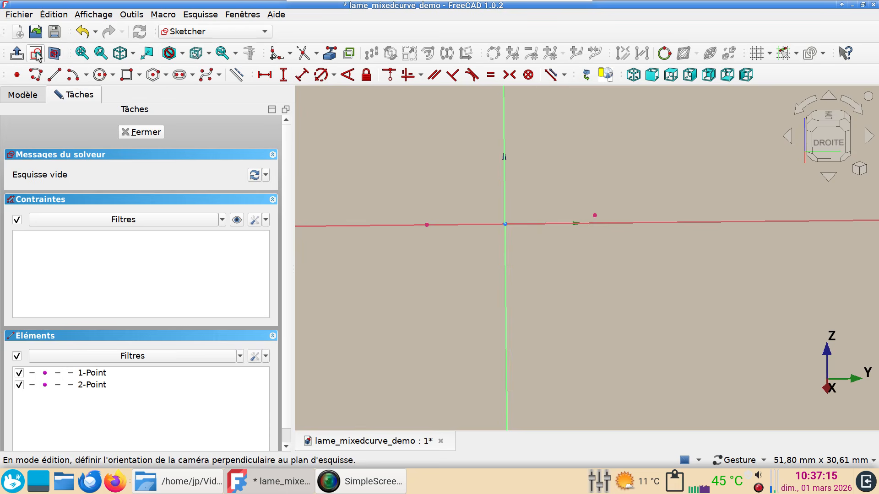
pyautogui.click(36, 54)
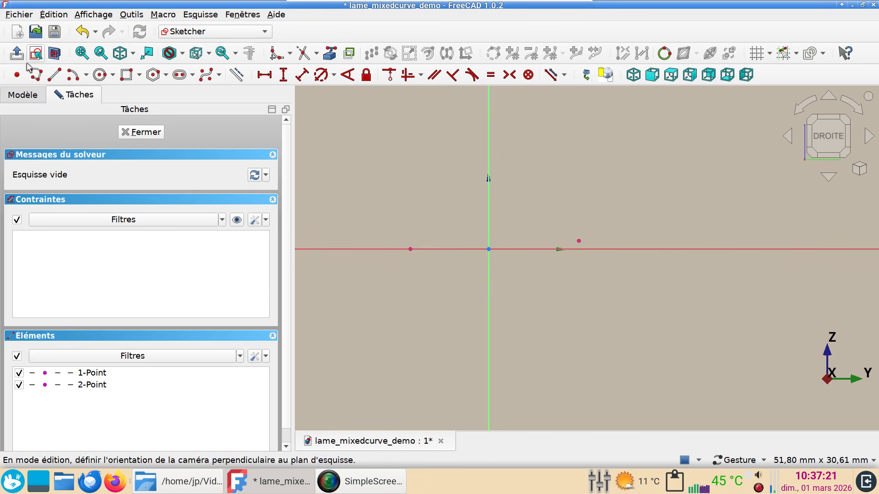
pyautogui.click(35, 75)
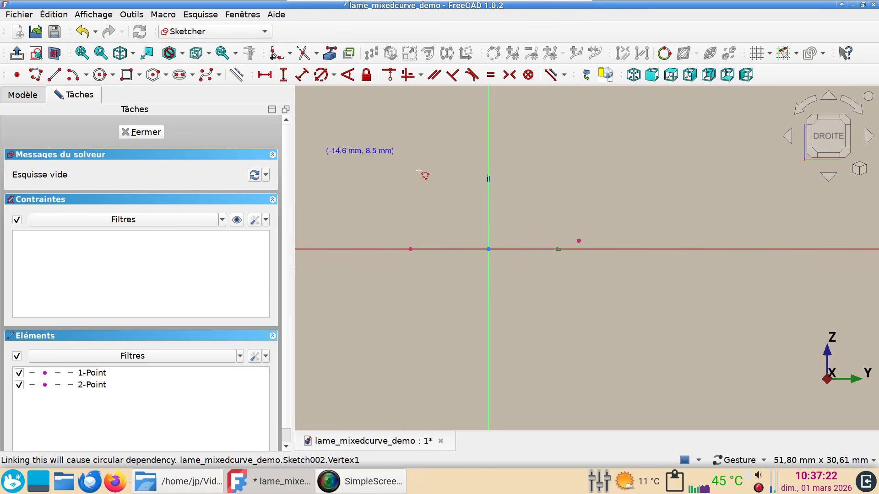
pyautogui.click(579, 241)
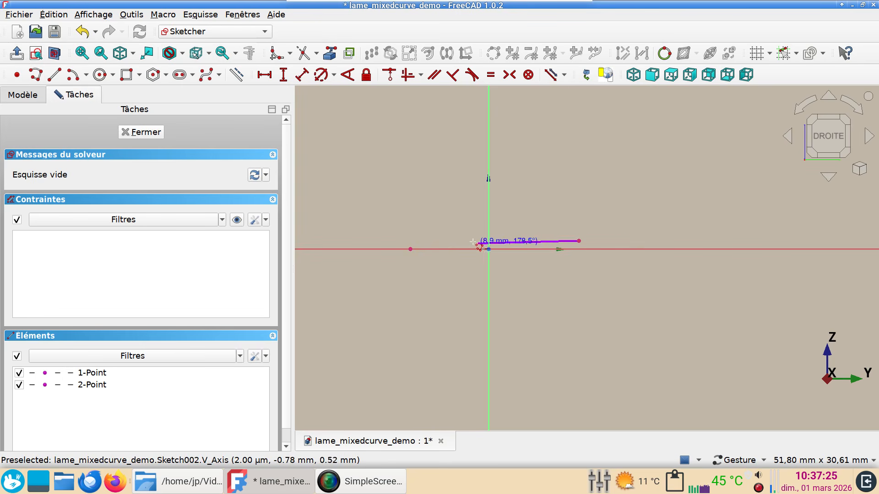
pyautogui.click(456, 241)
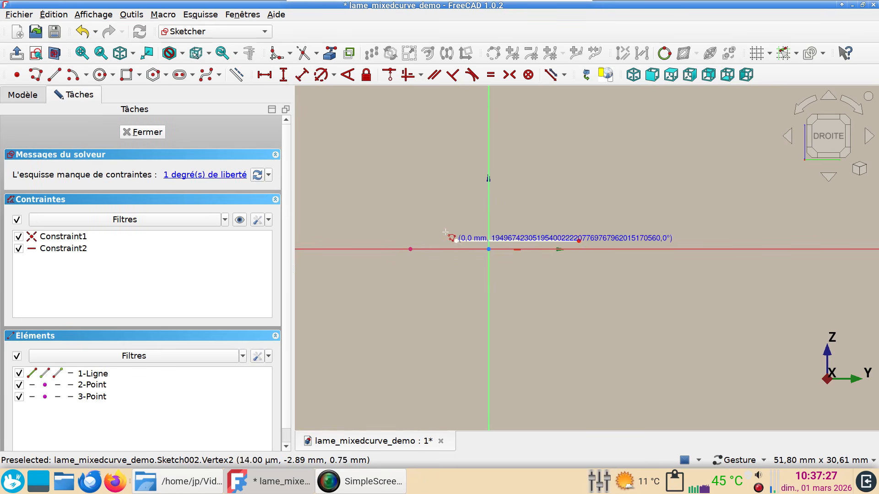
# Continue the polyline with a tangent arc of about 11.4 mm radius ending on the external cutting-edge point, and finish it there
pyautogui.press('m')
pyautogui.press('m')
pyautogui.press('m')
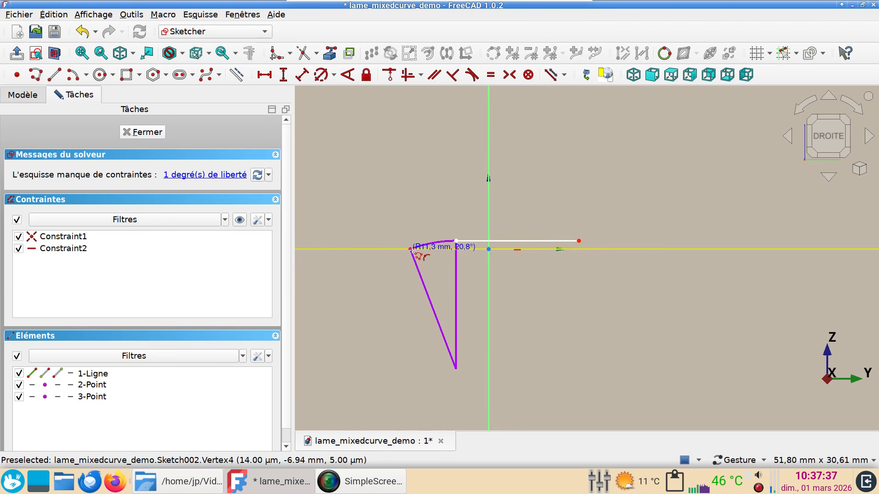
pyautogui.scroll(6, 411, 250)
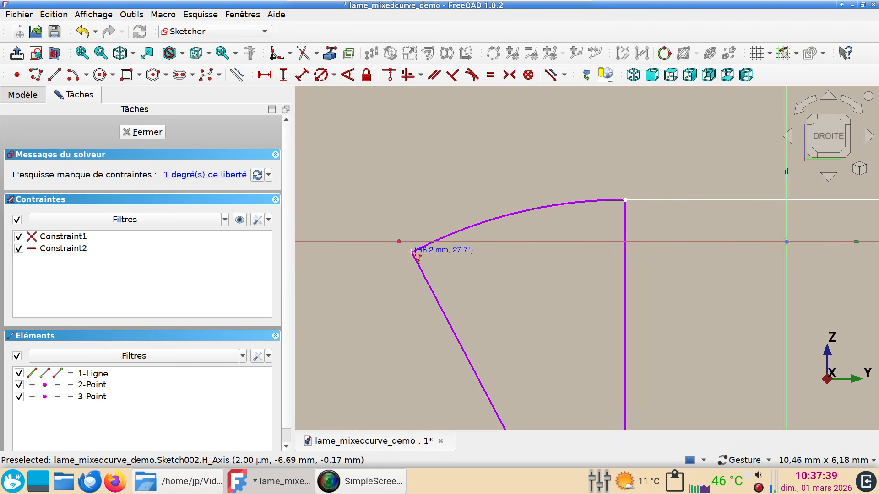
pyautogui.scroll(5, 387, 229)
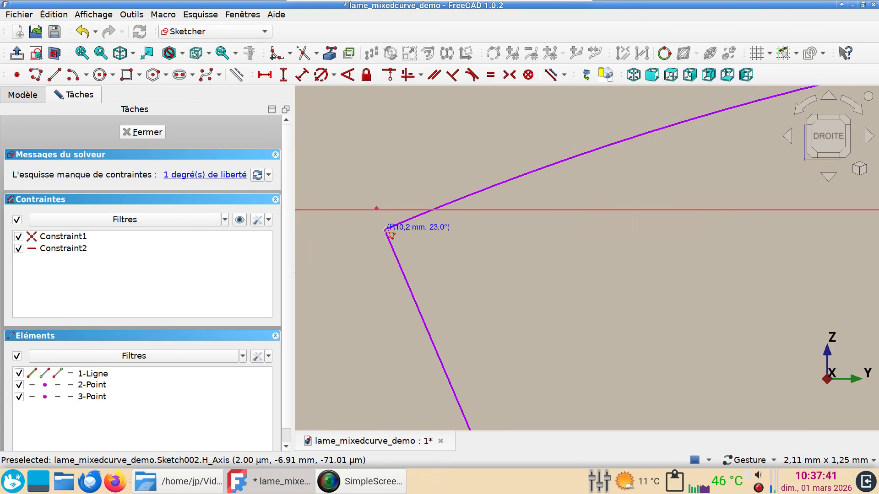
pyautogui.scroll(2, 364, 201)
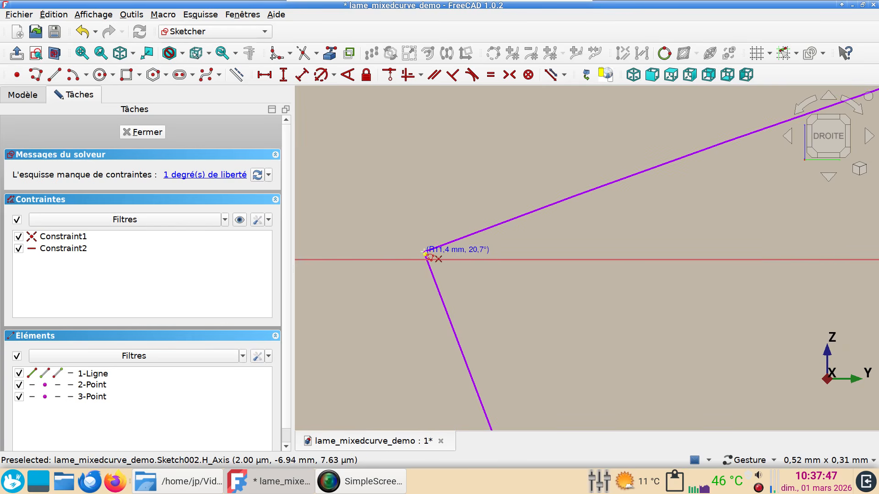
pyautogui.click(424, 253)
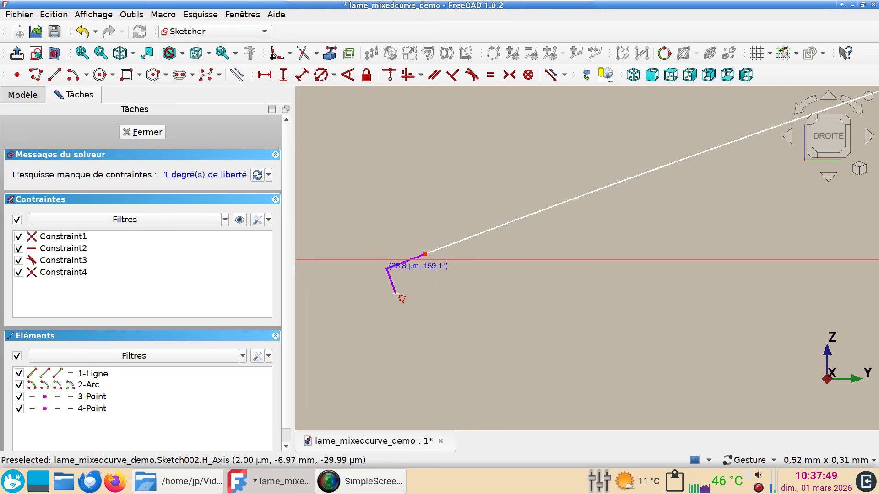
pyautogui.scroll(-10, 405, 296)
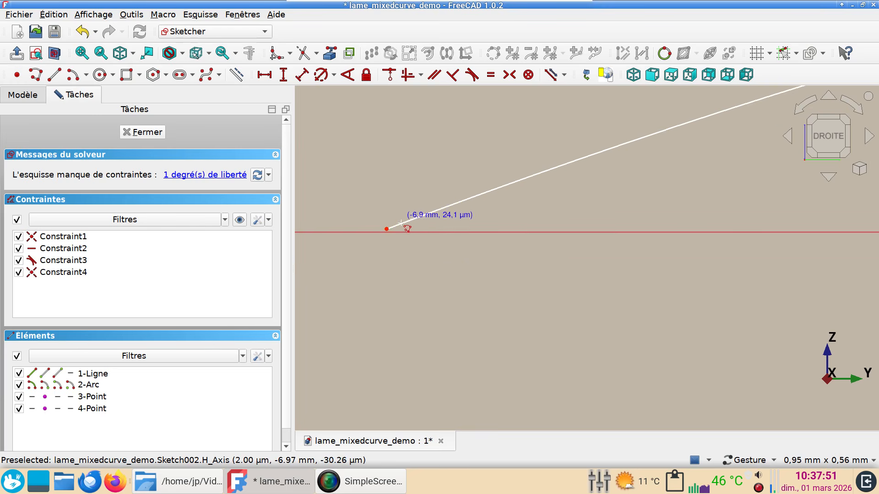
pyautogui.scroll(-10, 372, 302)
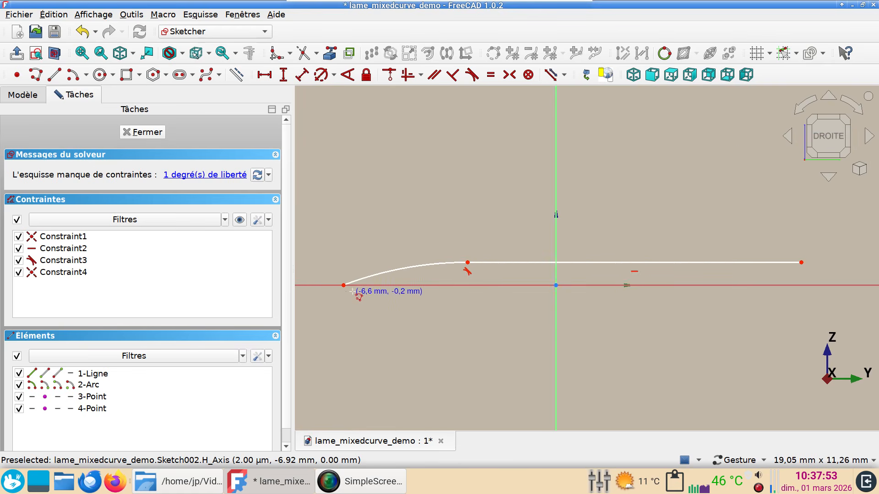
# Delete the line's horizontal constraint, move the line-arc junction slightly down towards the vertical axis, and check the arc's end at the cutting-edge point
pyautogui.click(636, 273)
pyautogui.press('Delete')
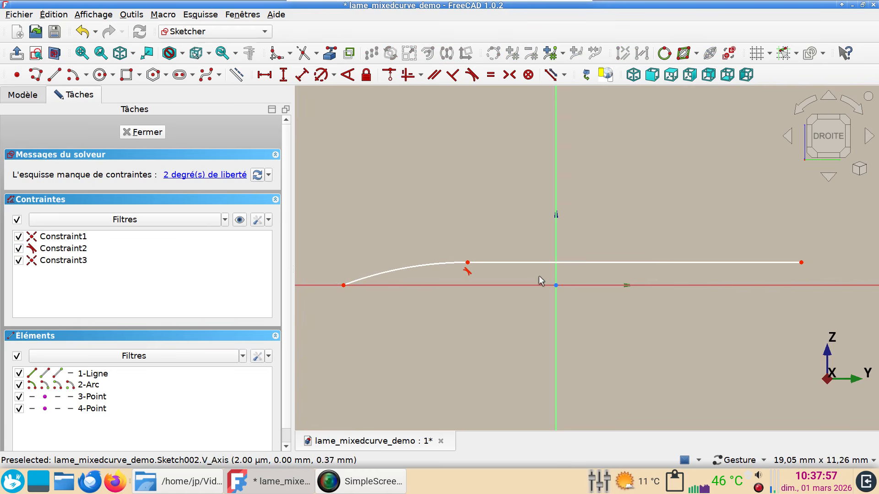
pyautogui.moveTo(467, 269); pyautogui.dragTo(497, 271)
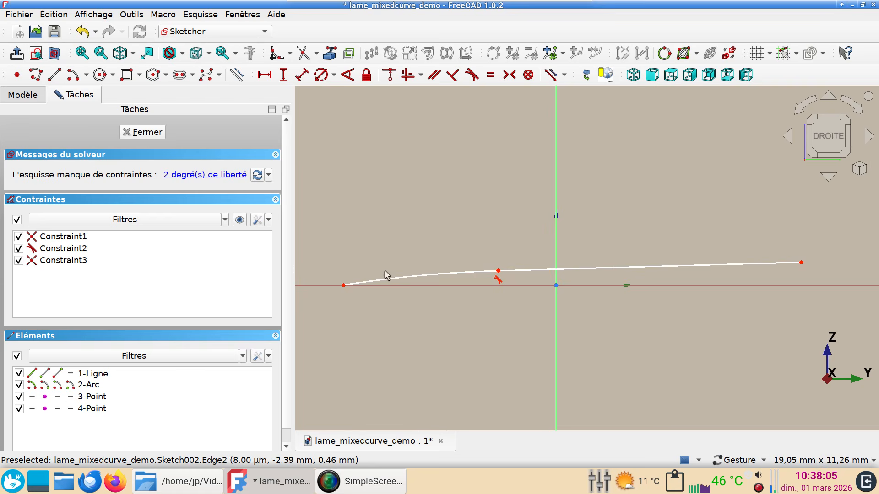
pyautogui.scroll(10, 343, 288)
pyautogui.moveTo(355, 286); pyautogui.dragTo(559, 361, button='right')
pyautogui.scroll(5, 486, 333)
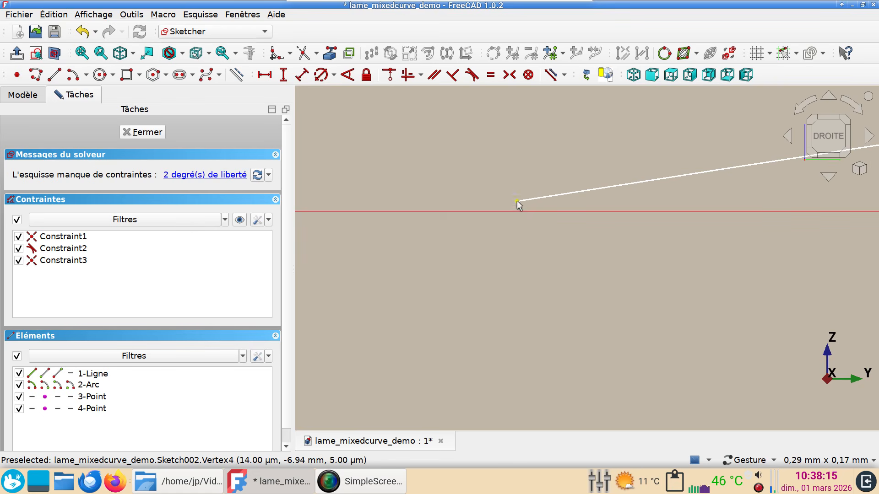
pyautogui.scroll(-10, 517, 257)
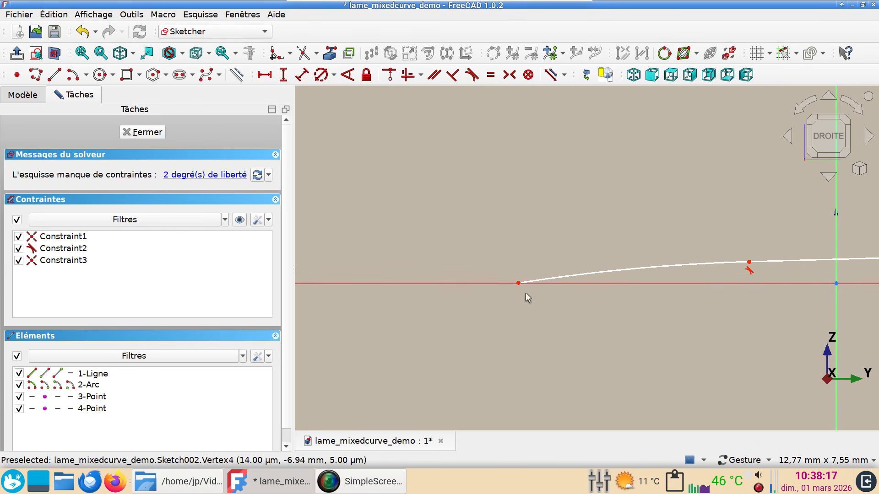
pyautogui.moveTo(552, 208); pyautogui.dragTo(392, 143, button='right')
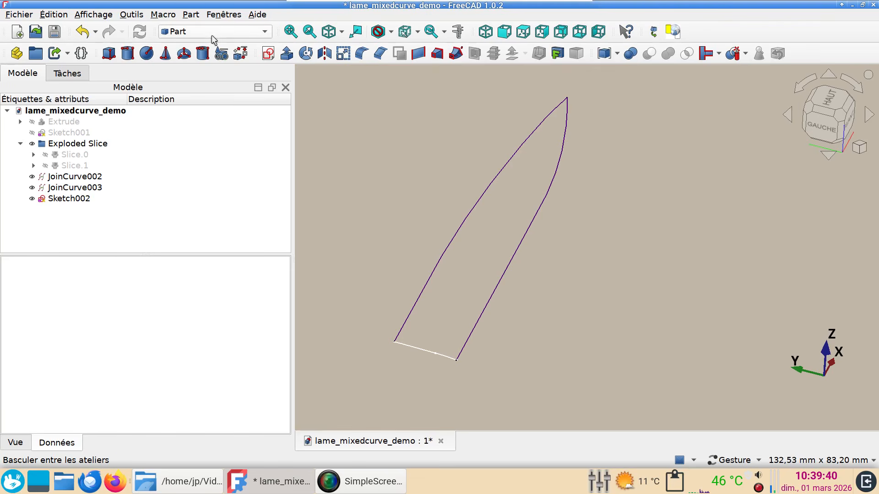
# Switch to the Curves workbench and join the edges of the profile sketch Sketch002 into a B-spline curve
pyautogui.click(213, 30)
pyautogui.click(207, 62)
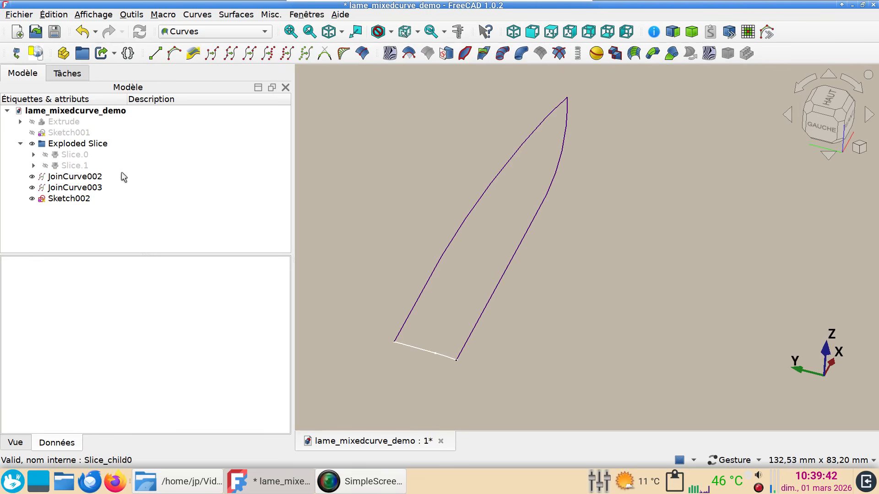
pyautogui.click(80, 200)
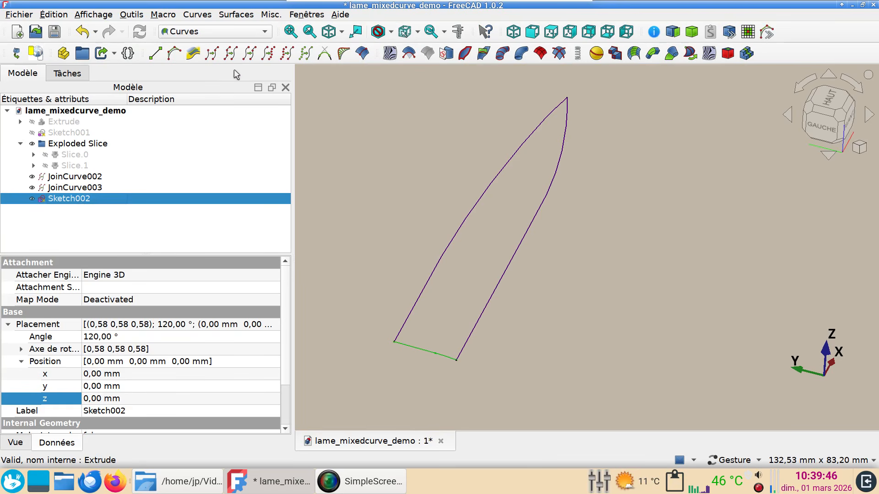
pyautogui.click(232, 53)
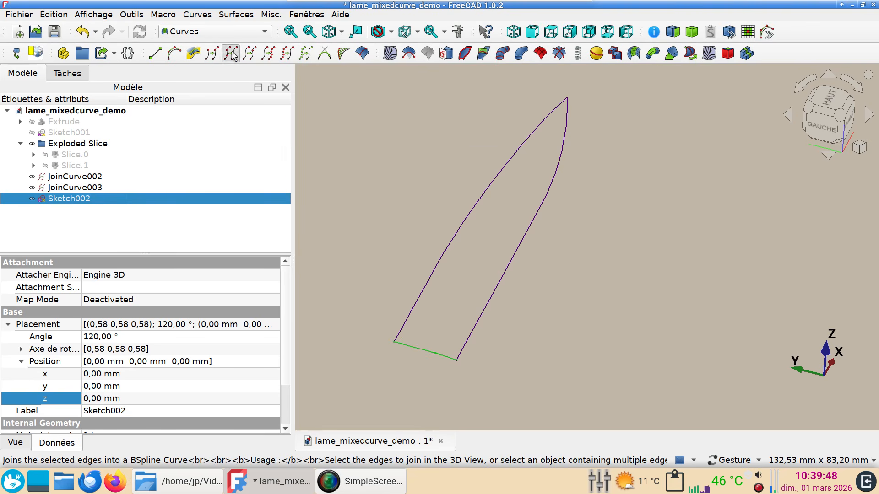
# In the Surface workbench, fill a Stretch surface bounded by the joined cutting-edge, heel profile and spine curves
pyautogui.moveTo(533, 381); pyautogui.dragTo(462, 343)
pyautogui.moveTo(520, 351); pyautogui.dragTo(667, 349)
pyautogui.moveTo(667, 349); pyautogui.dragTo(379, 288, button='right')
pyautogui.moveTo(591, 344); pyautogui.dragTo(584, 349)
pyautogui.moveTo(588, 298); pyautogui.dragTo(559, 337, button='right')
pyautogui.moveTo(524, 263); pyautogui.dragTo(519, 319, button='right')
pyautogui.click(231, 30)
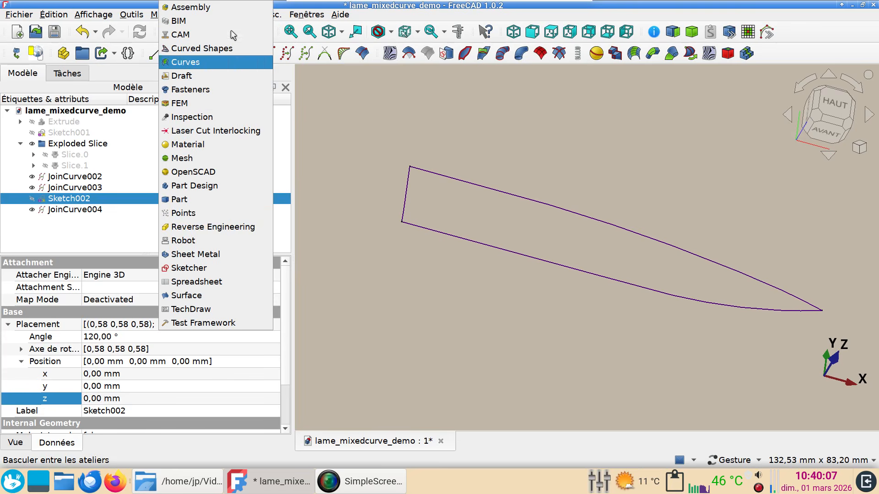
pyautogui.click(212, 296)
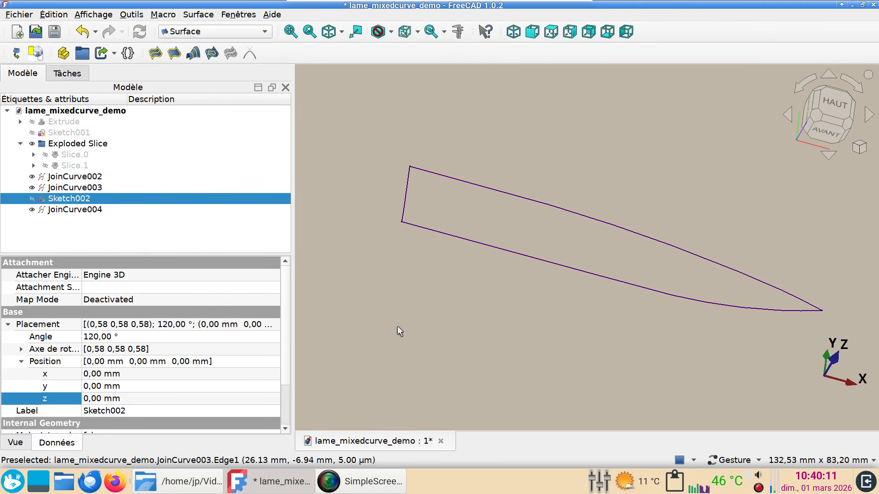
pyautogui.click(173, 53)
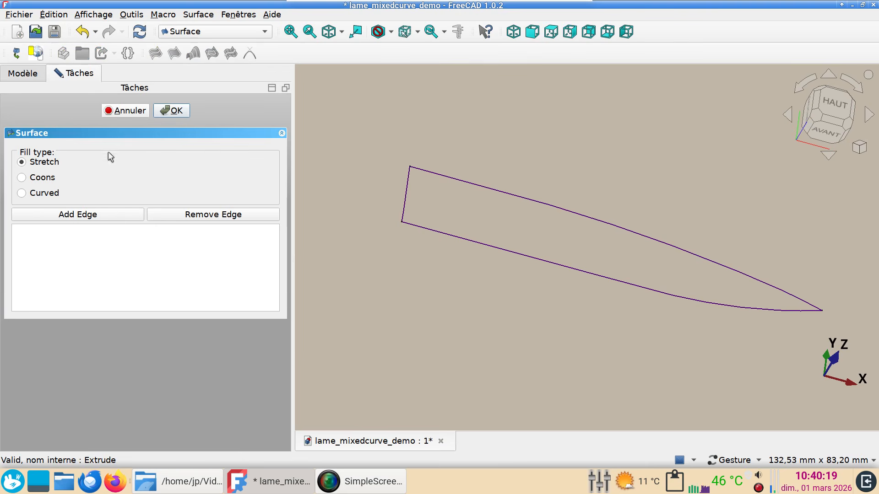
pyautogui.click(104, 216)
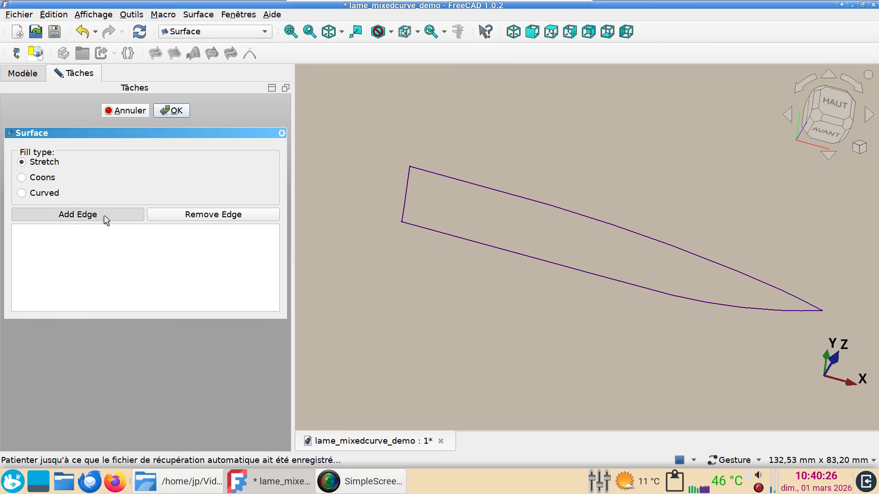
pyautogui.click(496, 246)
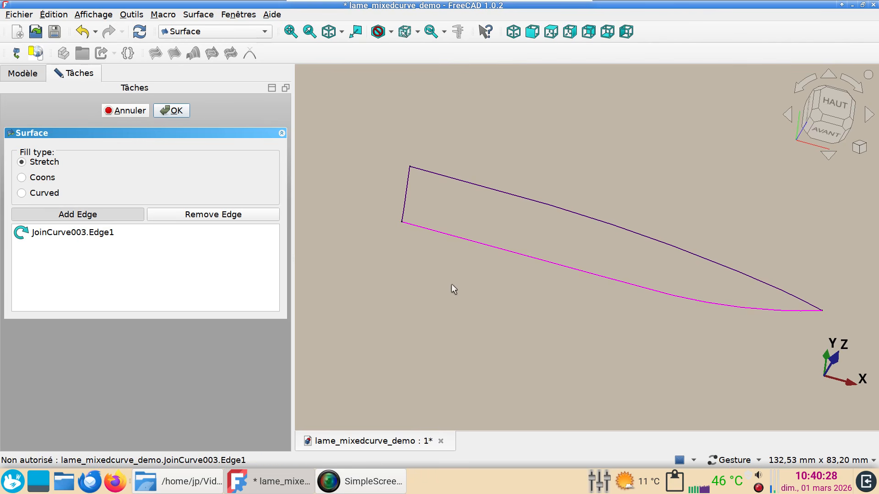
pyautogui.click(406, 202)
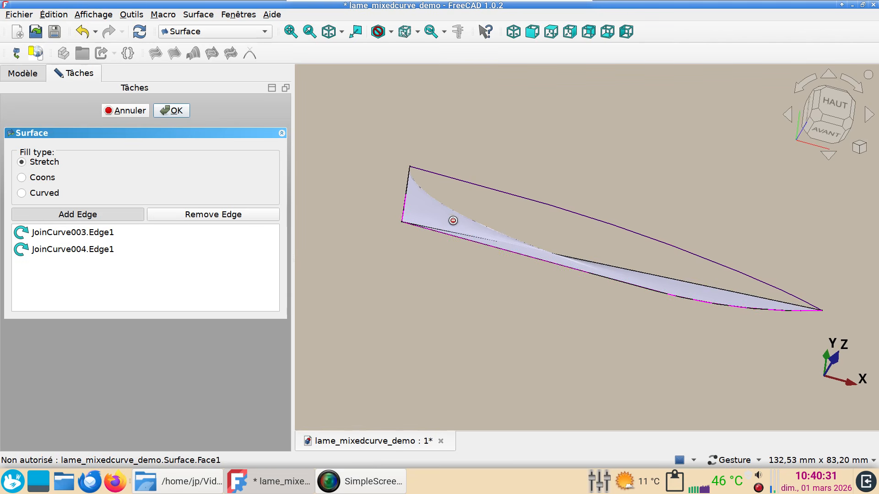
pyautogui.click(514, 202)
pyautogui.moveTo(510, 288)
pyautogui.mouseDown()
pyautogui.moveTo(527, 273)
pyautogui.moveTo(522, 282)
pyautogui.moveTo(509, 277)
pyautogui.mouseUp()
pyautogui.click(174, 110)
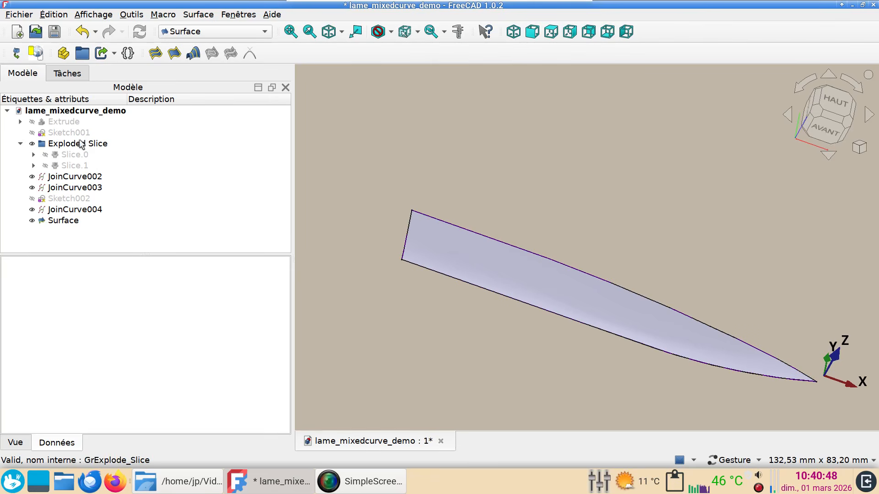
# Show the blade extrusion and slice it apart with the filled surface in the Part workbench
pyautogui.click(78, 123)
pyautogui.press('space')
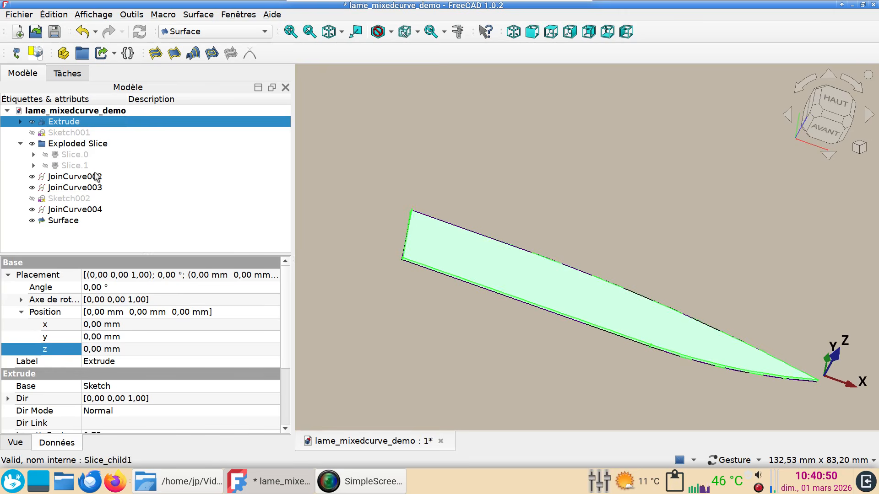
pyautogui.keyDown('ctrl'); pyautogui.click(63, 220); pyautogui.keyUp('ctrl')
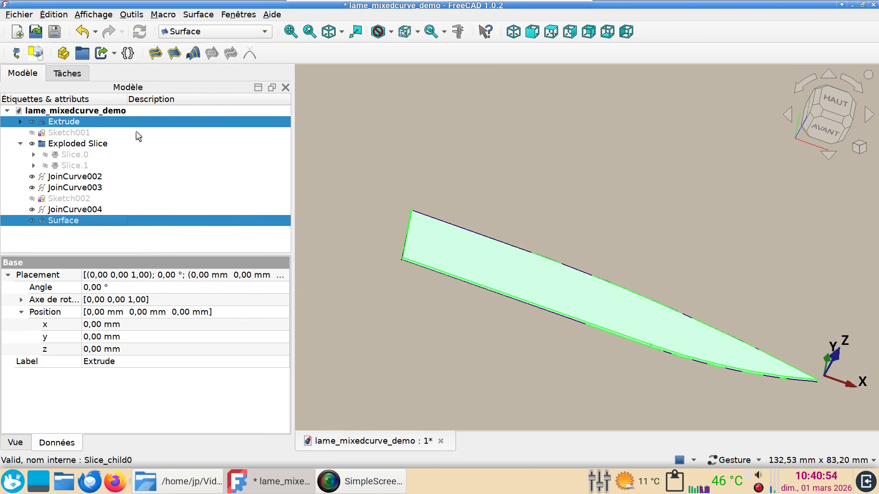
pyautogui.click(220, 30)
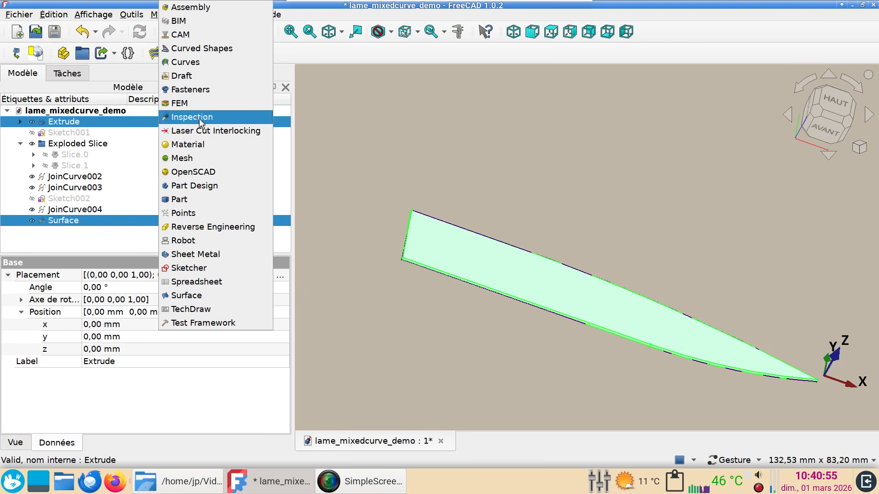
pyautogui.click(188, 202)
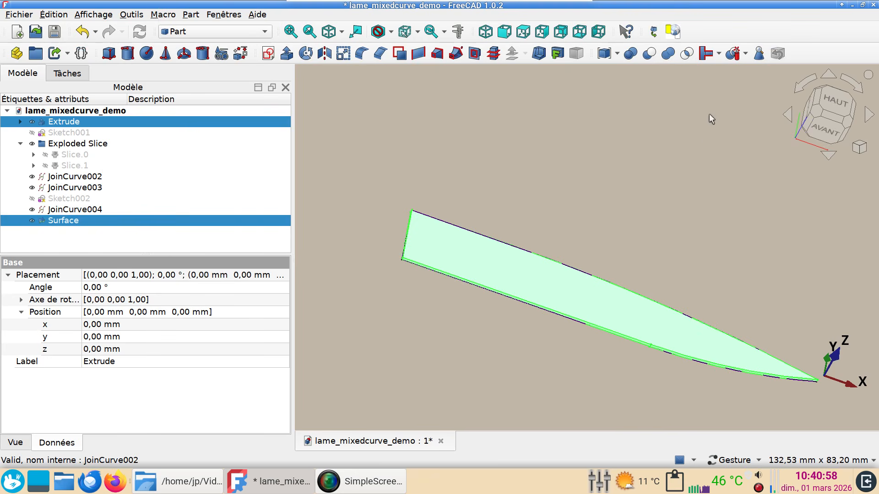
pyautogui.click(747, 56)
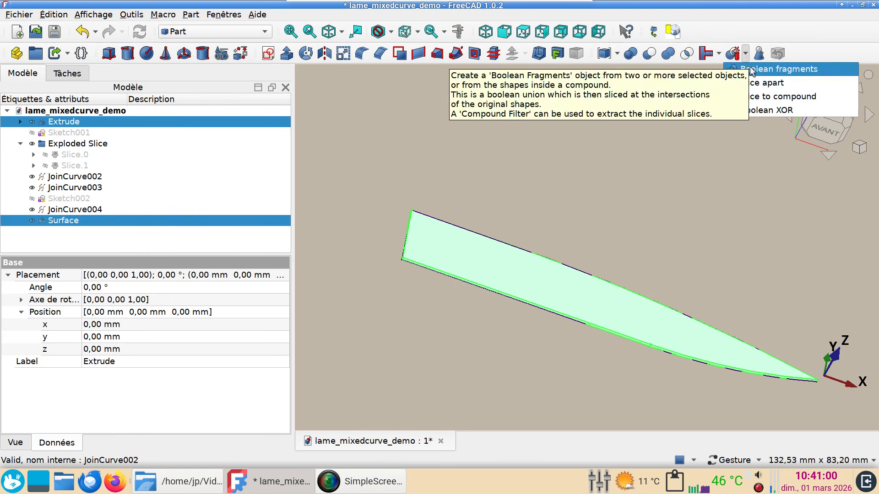
pyautogui.click(754, 81)
# Hide the waste piece of the sliced extrusion above the filled surface
pyautogui.press('2')
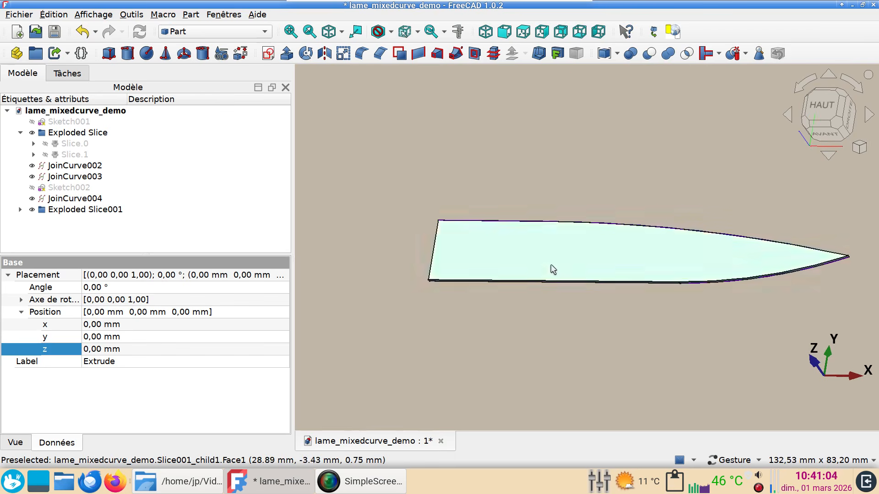
pyautogui.click(551, 265)
pyautogui.press('space')
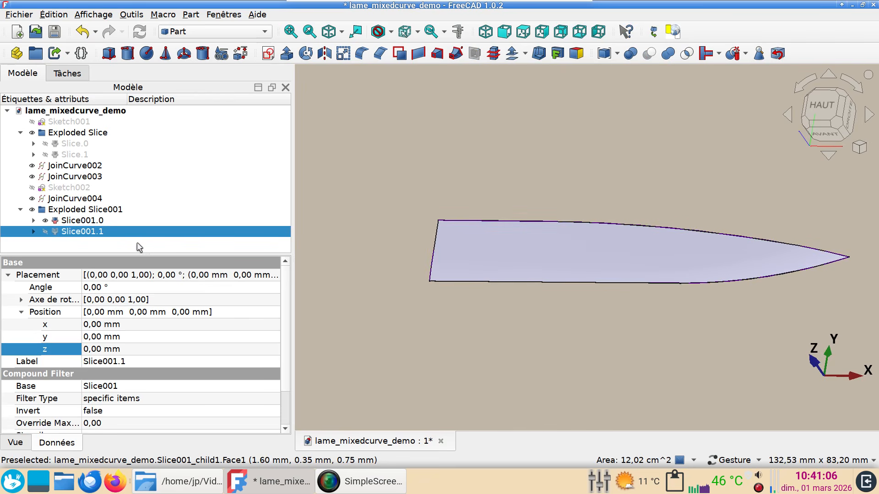
# Examine the remaining half blade's heel profile, thin edge, tip and spine from several angles
pyautogui.moveTo(706, 196); pyautogui.dragTo(805, 241)
pyautogui.moveTo(582, 179); pyautogui.dragTo(684, 386, button='right')
pyautogui.moveTo(507, 165); pyautogui.dragTo(579, 207)
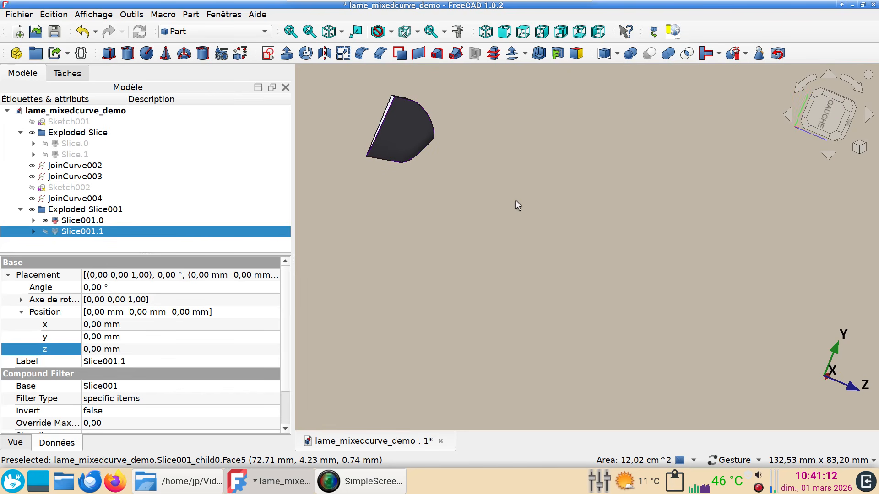
pyautogui.press('6')
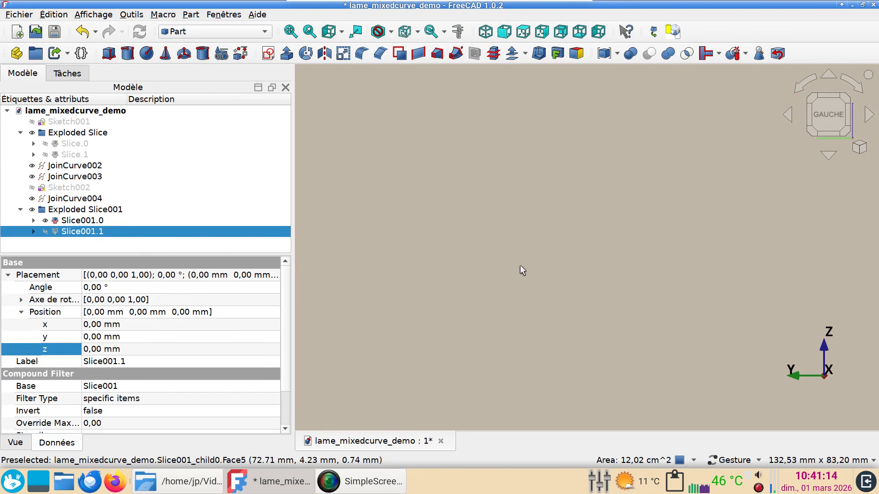
pyautogui.scroll(8, 511, 226)
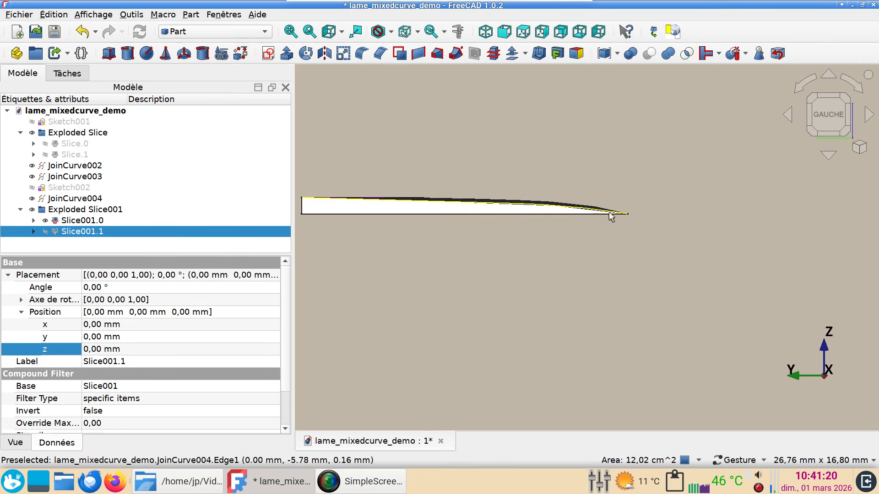
pyautogui.moveTo(666, 284); pyautogui.dragTo(554, 266)
pyautogui.scroll(-3, 553, 249)
pyautogui.moveTo(608, 304); pyautogui.dragTo(515, 298, button='right')
pyautogui.moveTo(770, 308); pyautogui.dragTo(614, 300)
pyautogui.scroll(-3, 611, 301)
pyautogui.moveTo(663, 229); pyautogui.dragTo(583, 356)
pyautogui.moveTo(726, 227); pyautogui.dragTo(688, 222)
pyautogui.scroll(4, 746, 234)
pyautogui.scroll(2, 745, 229)
pyautogui.moveTo(745, 229); pyautogui.dragTo(744, 280)
pyautogui.moveTo(587, 256); pyautogui.dragTo(584, 263)
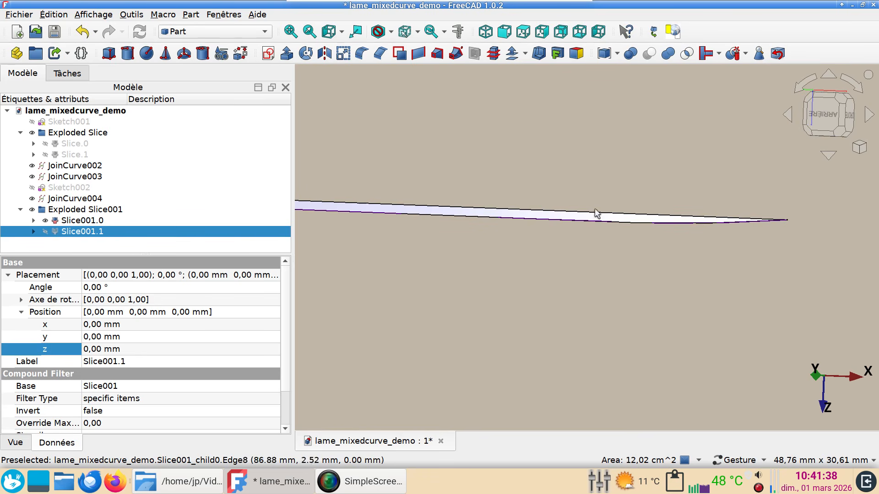
pyautogui.click(438, 214)
pyautogui.moveTo(717, 256); pyautogui.dragTo(791, 146)
pyautogui.scroll(-5, 748, 208)
pyautogui.moveTo(551, 345); pyautogui.dragTo(688, 234)
pyautogui.moveTo(688, 233); pyautogui.dragTo(782, 140, button='right')
pyautogui.moveTo(714, 265); pyautogui.dragTo(692, 268)
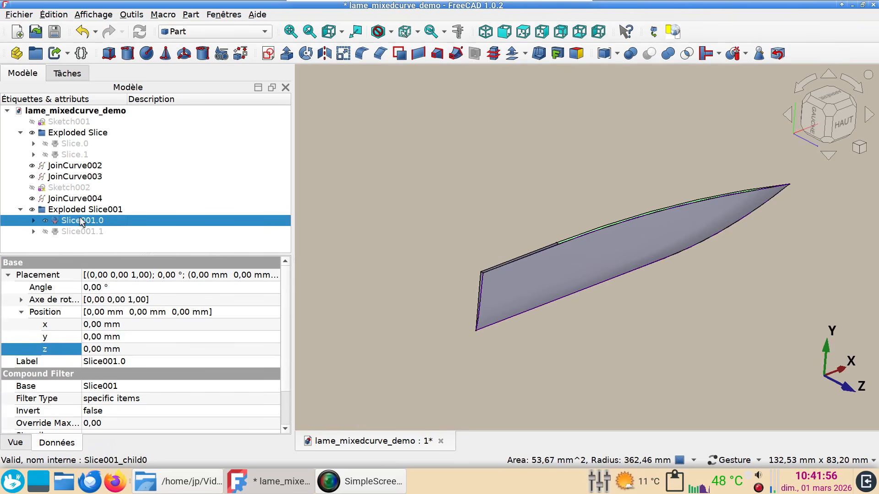
# Mirror the half blade solid Slice001.0 about the XY plane with the base point at the origin
pyautogui.click(325, 54)
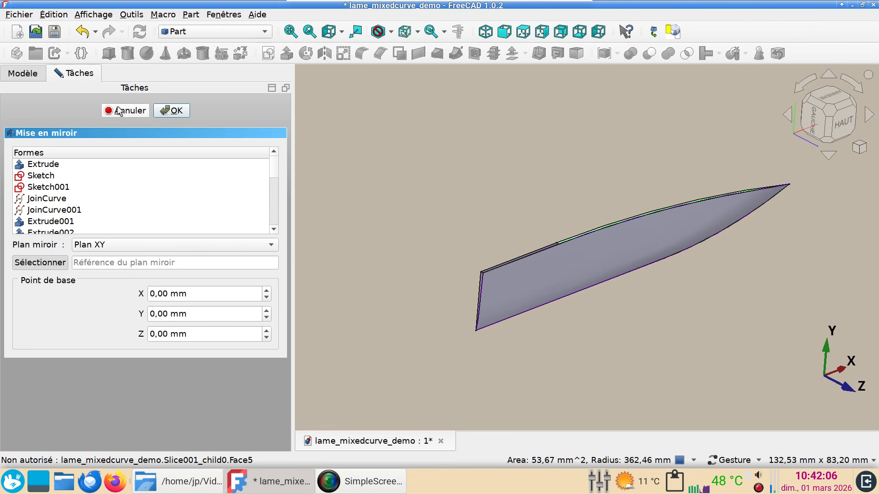
pyautogui.click(171, 111)
pyautogui.moveTo(652, 348); pyautogui.dragTo(384, 325)
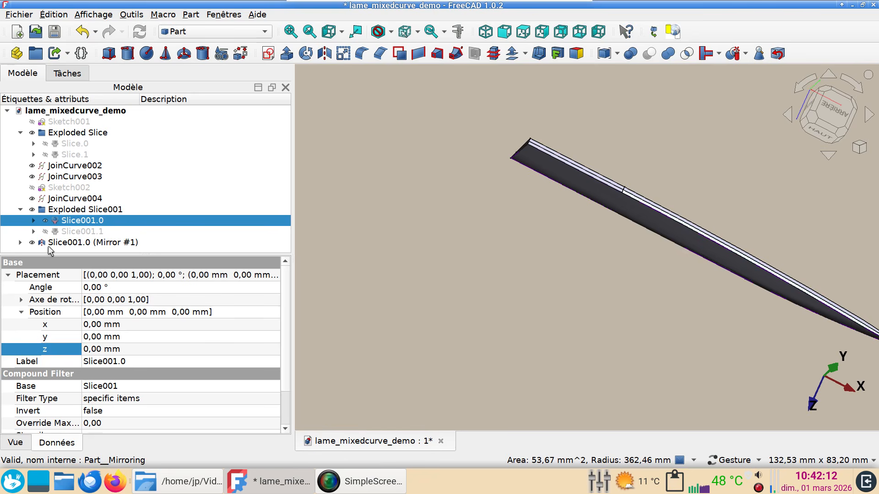
# Fuse the mirrored half with the original half blade using a Boolean union
pyautogui.scroll(-1, 164, 231)
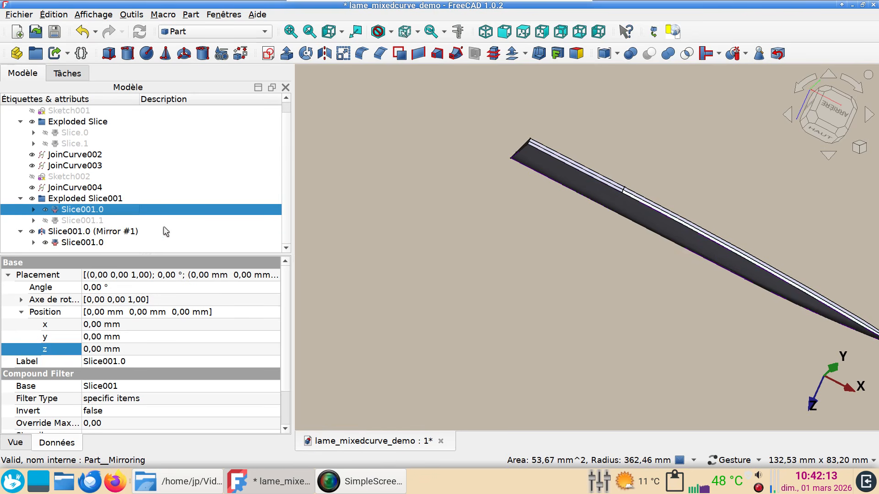
pyautogui.click(102, 232)
pyautogui.keyDown('ctrl'); pyautogui.click(82, 242); pyautogui.keyUp('ctrl')
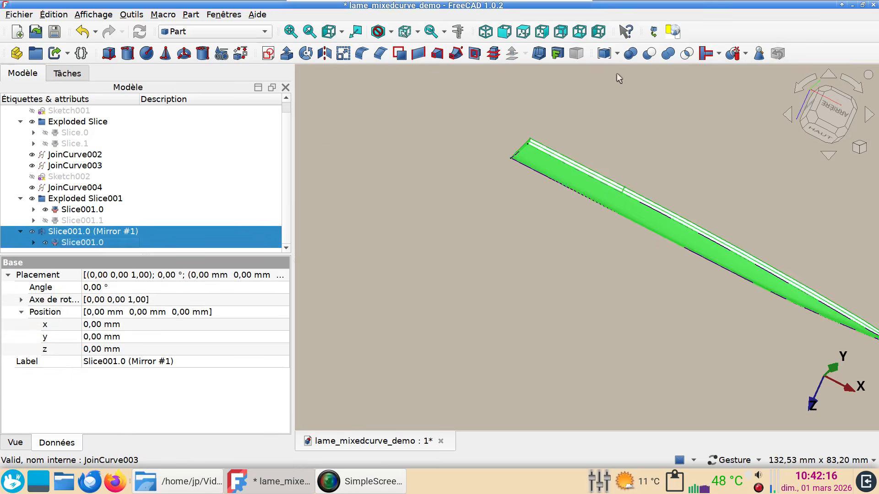
pyautogui.click(668, 54)
pyautogui.moveTo(571, 304); pyautogui.dragTo(705, 311)
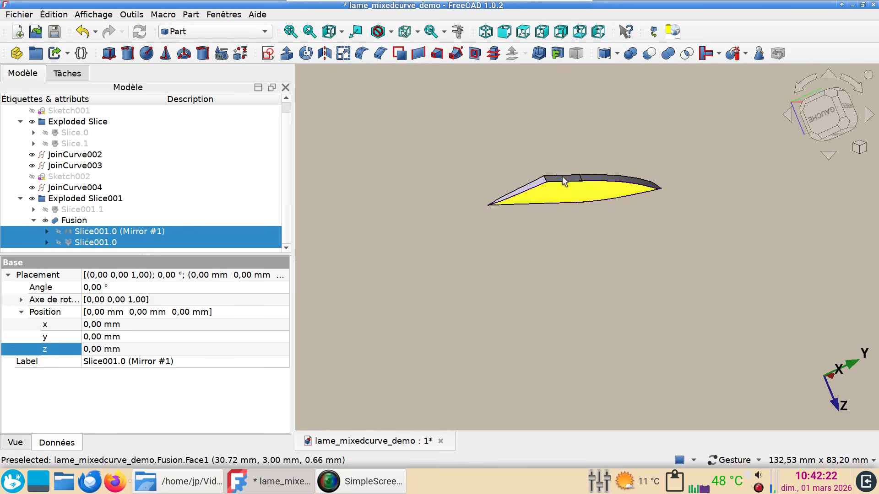
pyautogui.moveTo(593, 194); pyautogui.dragTo(539, 163)
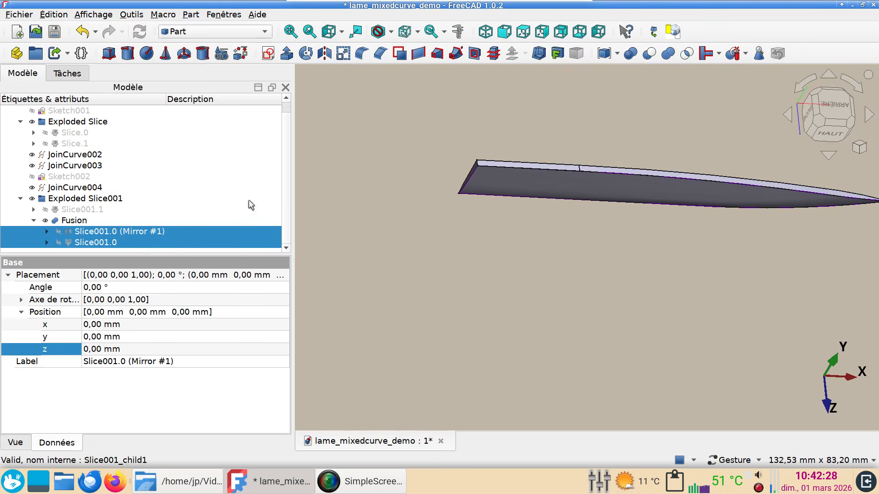
# Create a refined-shape copy of the fused blade
pyautogui.click(496, 188)
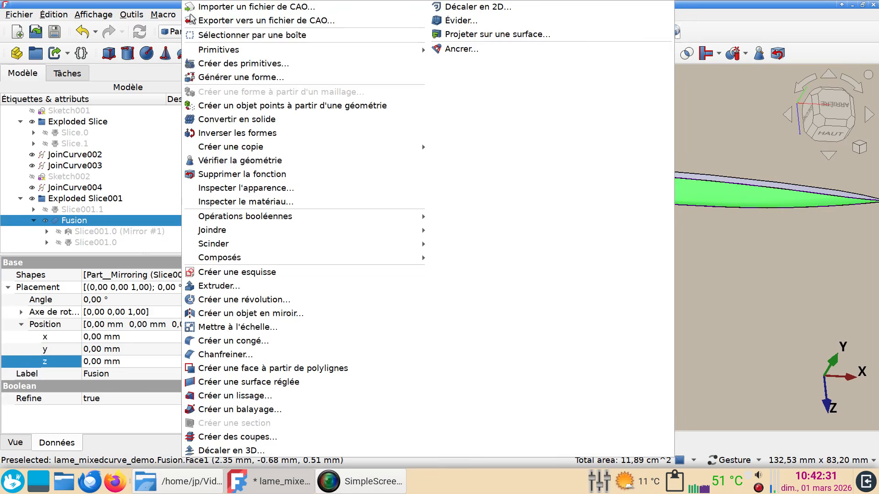
pyautogui.click(191, 14)
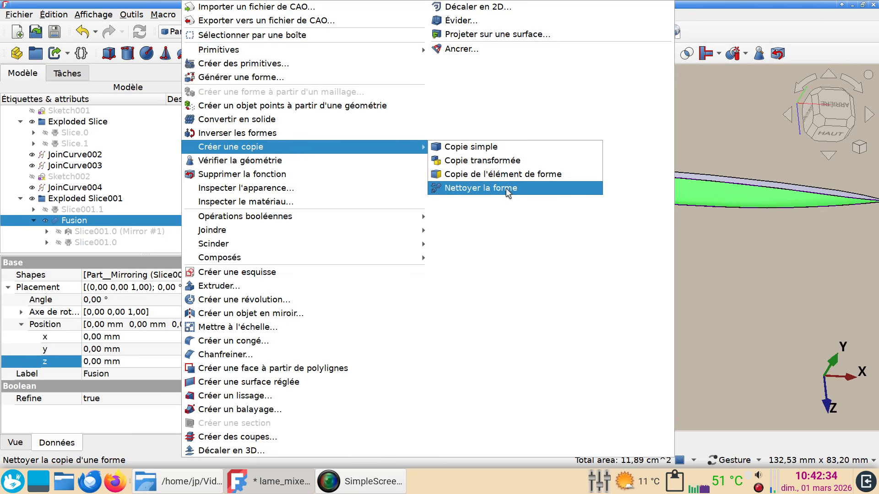
pyautogui.click(507, 191)
pyautogui.scroll(-2, 469, 253)
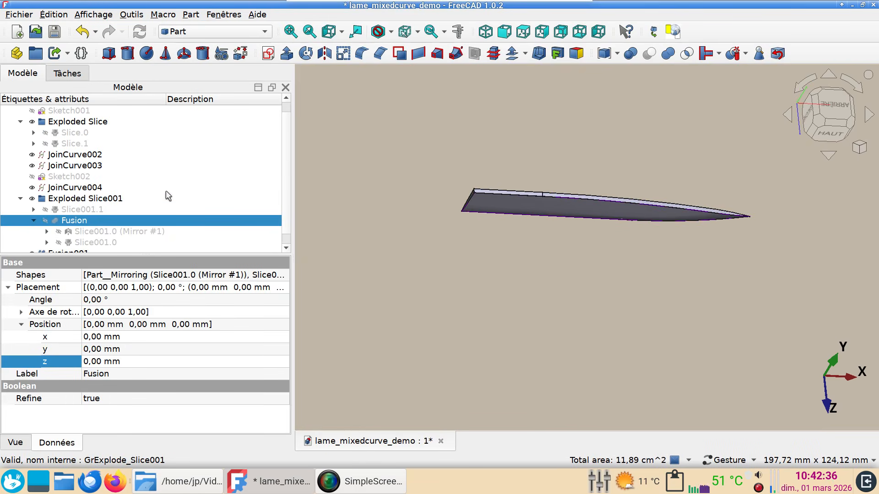
# Delete the refined copy of the blade and show the original Fusion again
pyautogui.scroll(-1, 185, 197)
pyautogui.click(68, 242)
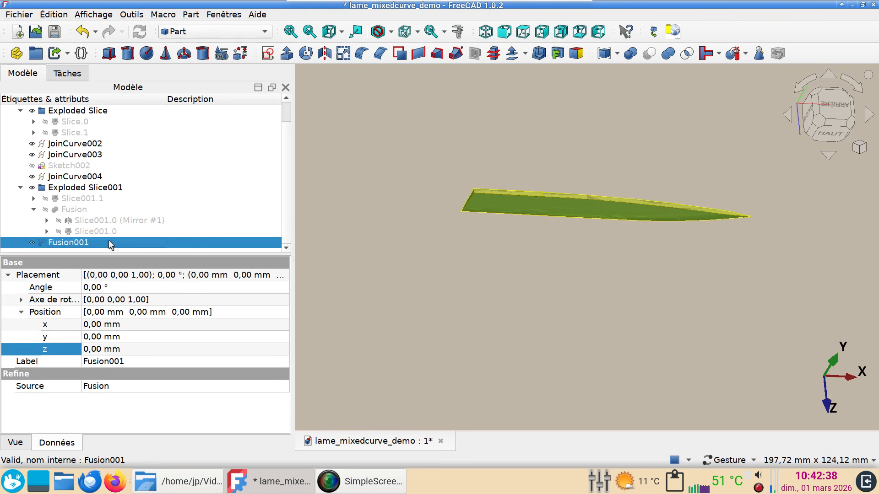
pyautogui.press('Delete')
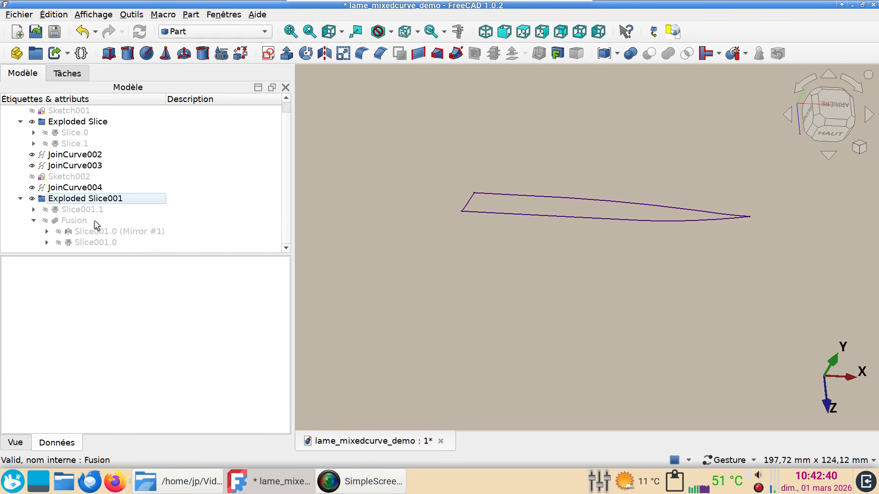
pyautogui.click(96, 224)
pyautogui.press('space')
# Inspect the complete fused blade from the heel, spine and sides, checking its curved faces
pyautogui.click(600, 258)
pyautogui.moveTo(600, 258); pyautogui.dragTo(689, 227)
pyautogui.moveTo(503, 226); pyautogui.dragTo(305, 242)
pyautogui.moveTo(496, 273); pyautogui.dragTo(585, 259)
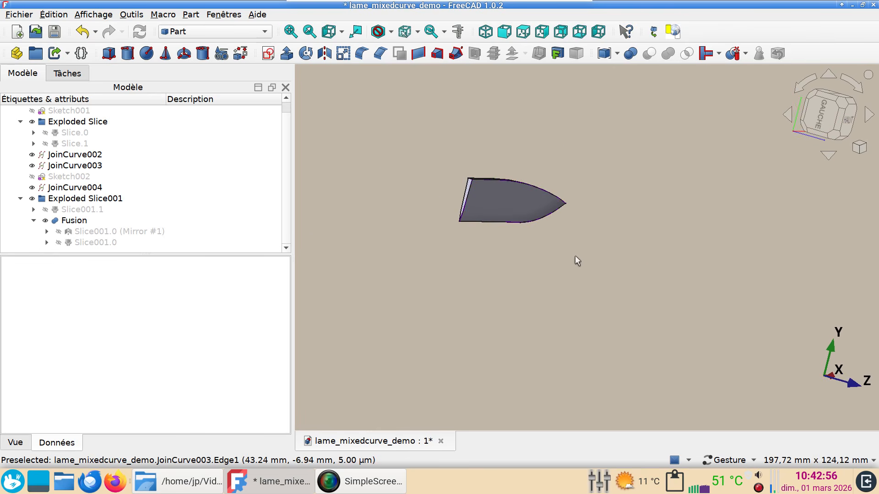
pyautogui.scroll(3, 540, 249)
pyautogui.moveTo(541, 248); pyautogui.dragTo(599, 293, button='right')
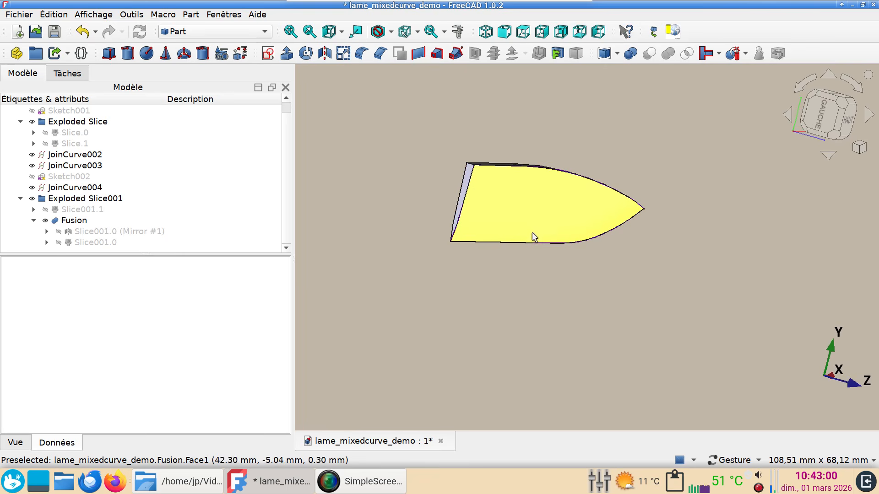
pyautogui.moveTo(583, 208); pyautogui.dragTo(435, 183)
pyautogui.moveTo(481, 143); pyautogui.dragTo(590, 132, button='right')
pyautogui.moveTo(637, 250); pyautogui.dragTo(462, 232)
pyautogui.moveTo(488, 255); pyautogui.dragTo(484, 291, button='right')
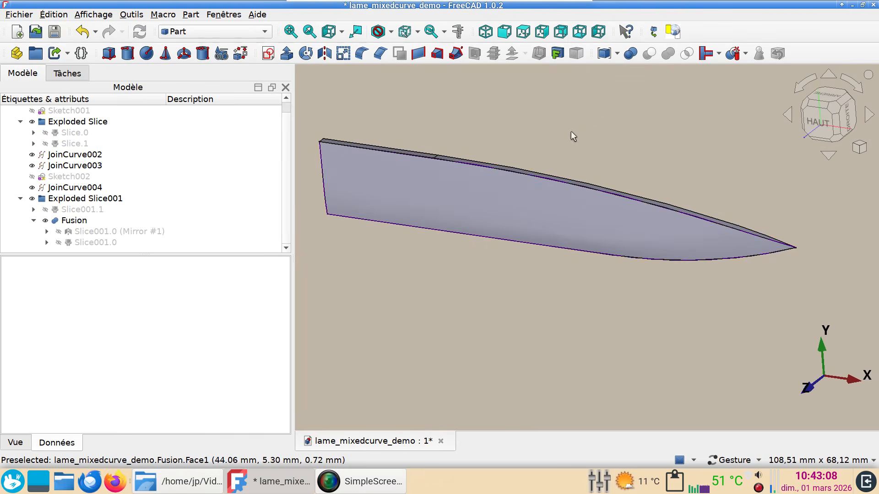
pyautogui.moveTo(591, 123); pyautogui.dragTo(640, 156)
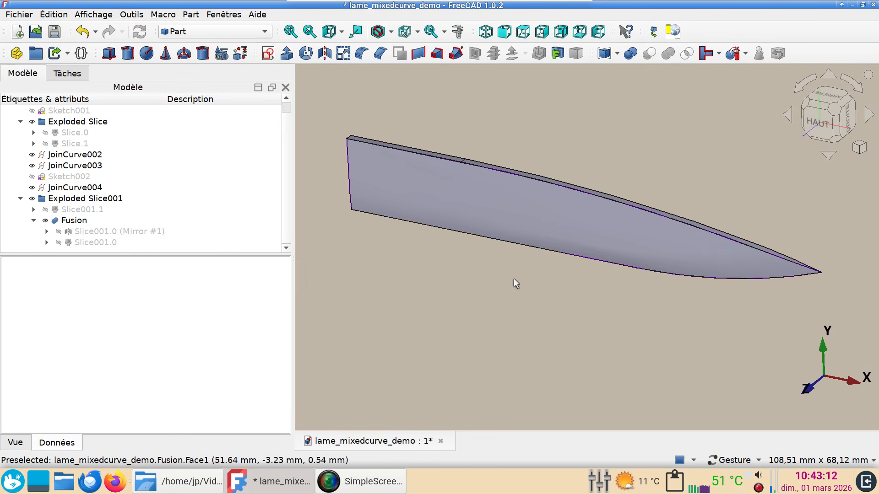